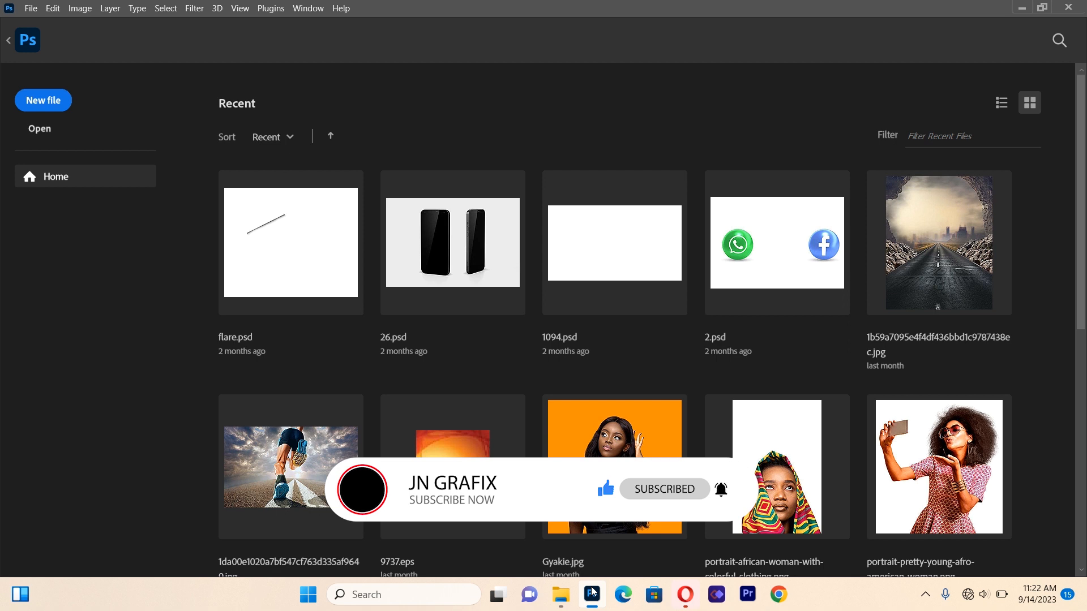
- Create a new document named CHURCH FLYER, 1500 by 2000 pixels at 300 pixels/inch
click(50, 102)
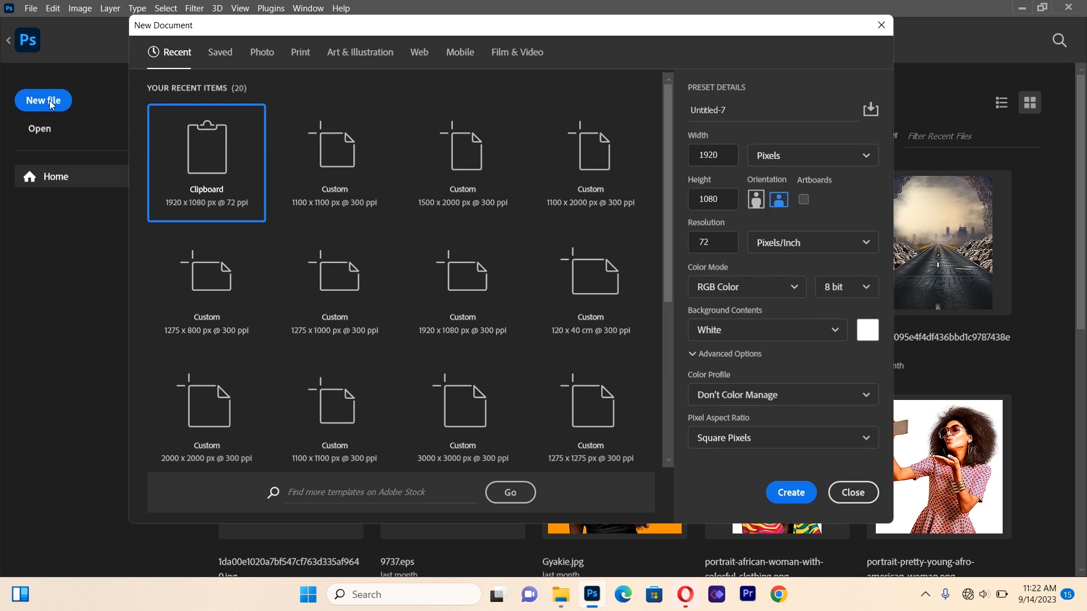
click(732, 106)
text(c)
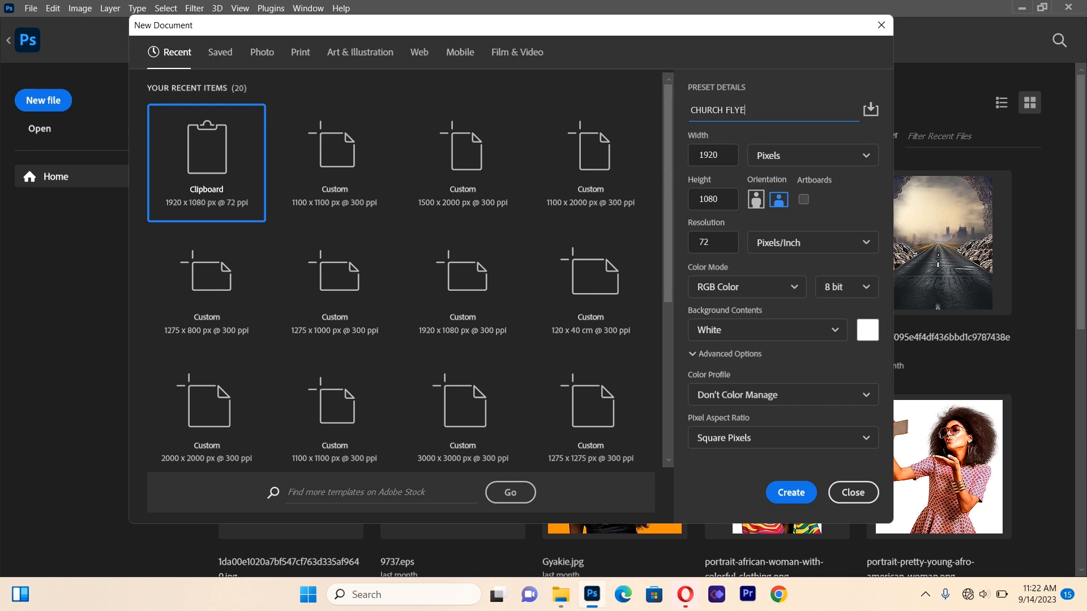
click(731, 160)
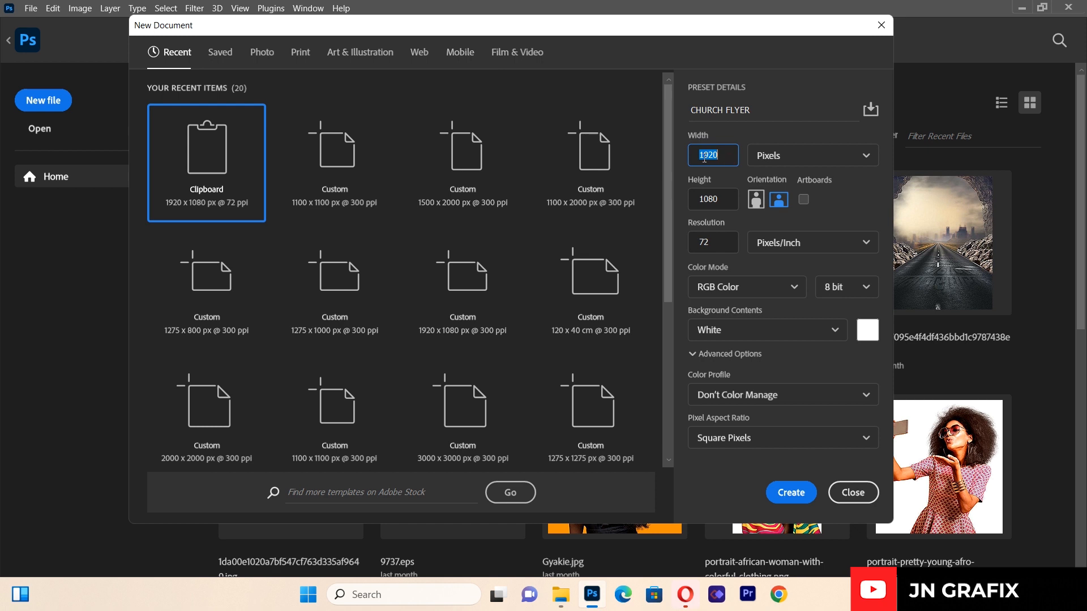
key(BackSpace)
click(719, 200)
key(BackSpace)
text(2)
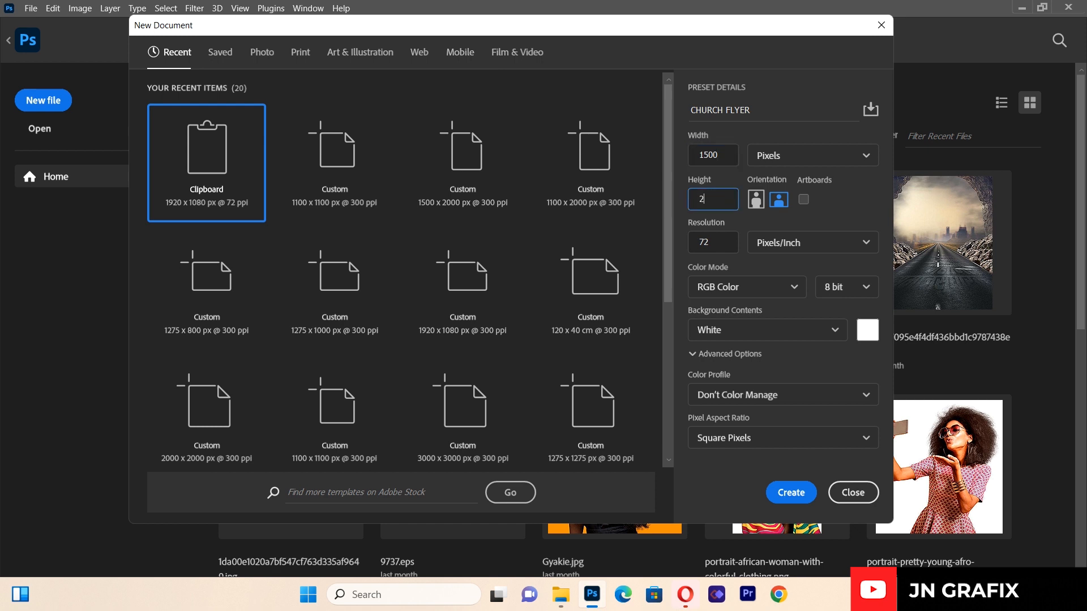
text(000)
drag(711, 242, 691, 244)
key(BackSpace)
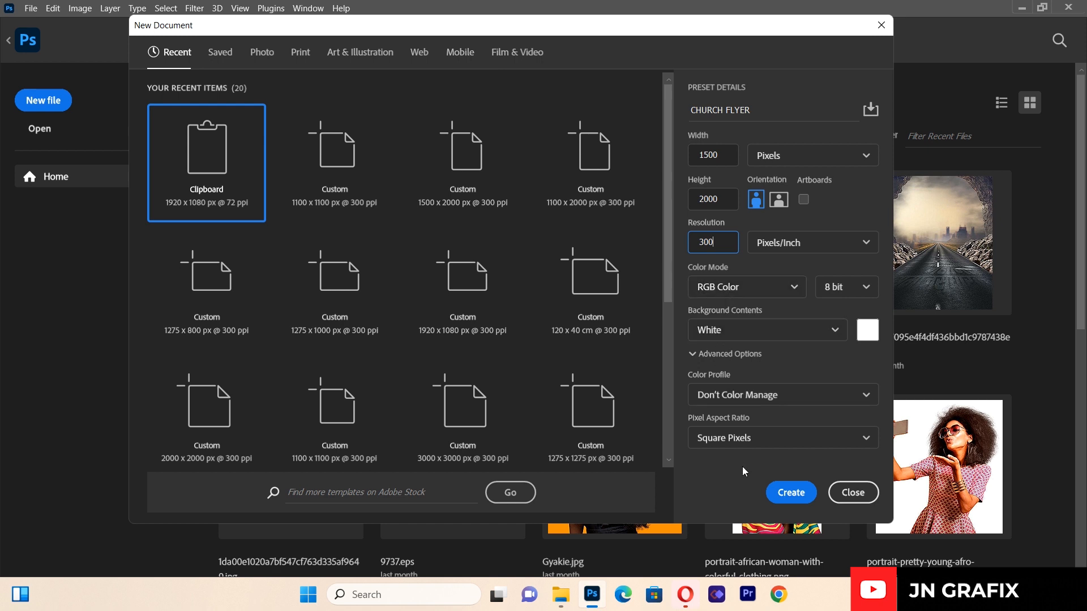
click(784, 485)
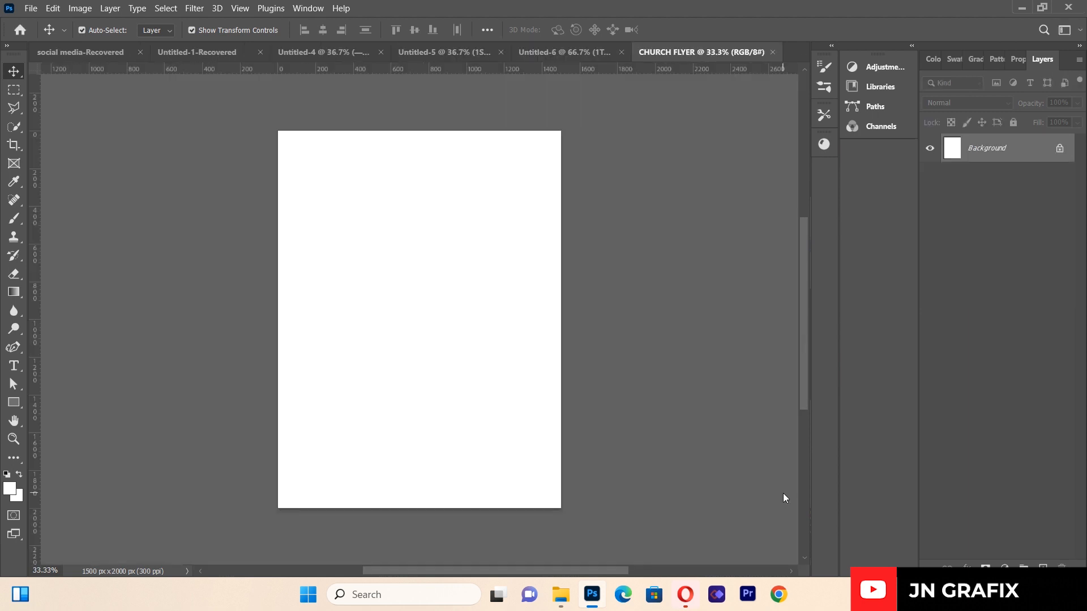
- Add a guide layout with 2 columns and 2 rows, 20 px gutters and 100 px margins on all sides
click(240, 8)
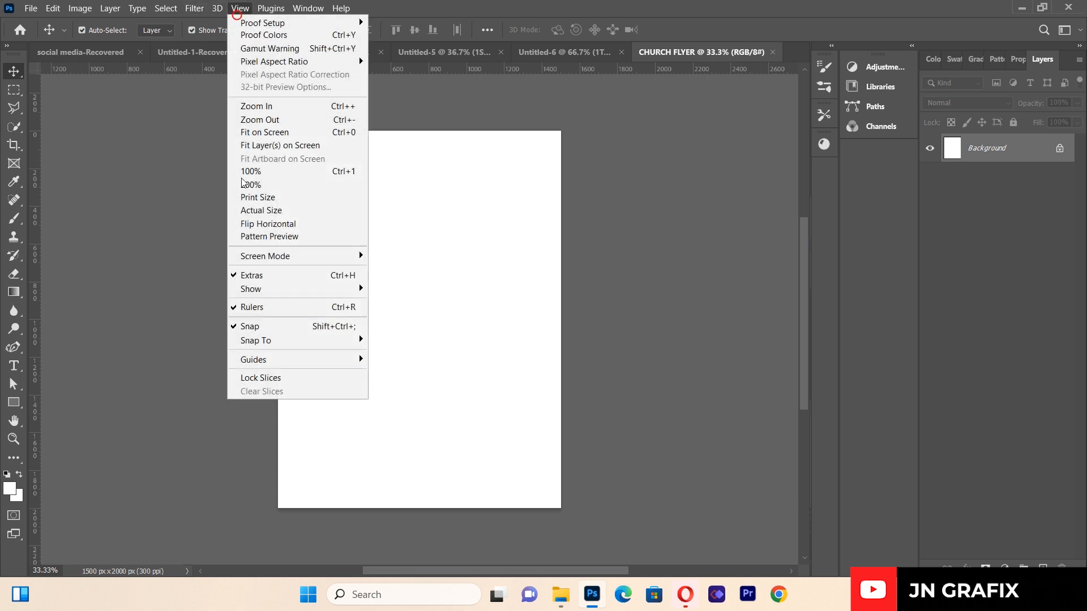
mouse_move(267, 360)
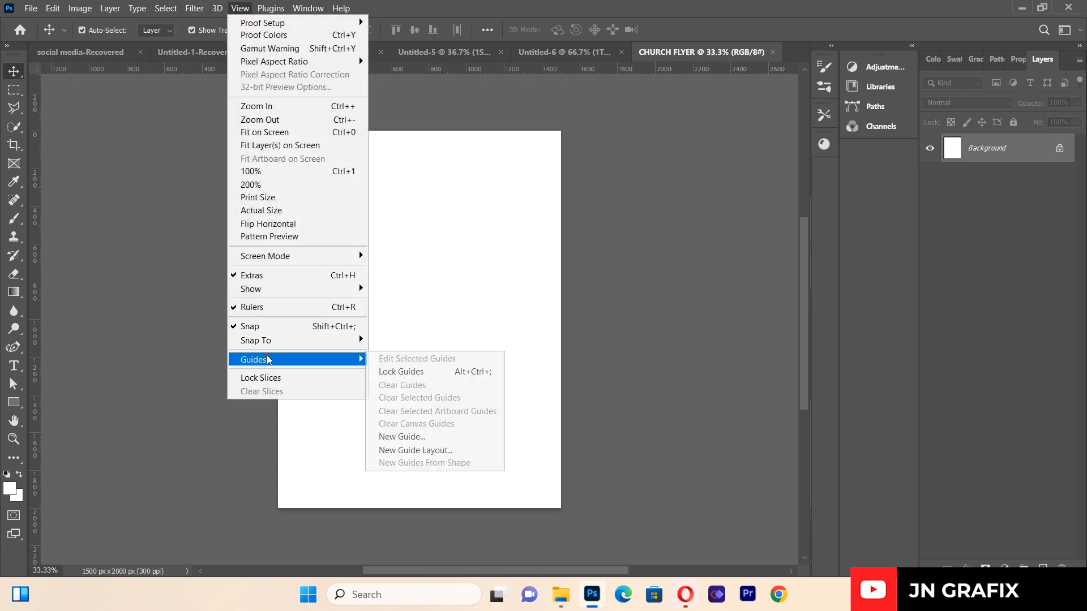
click(411, 453)
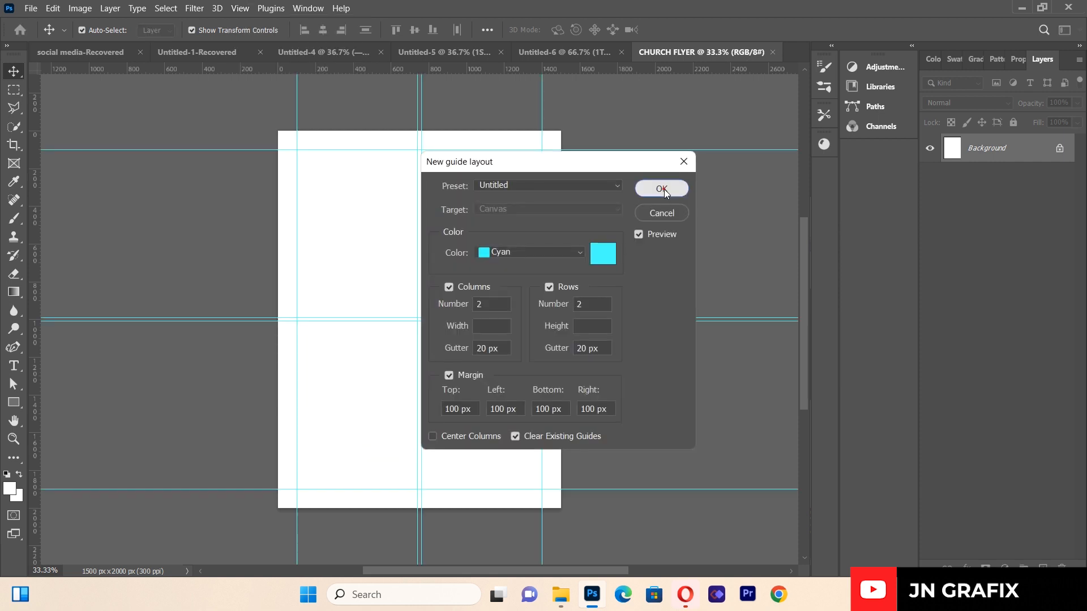
click(663, 189)
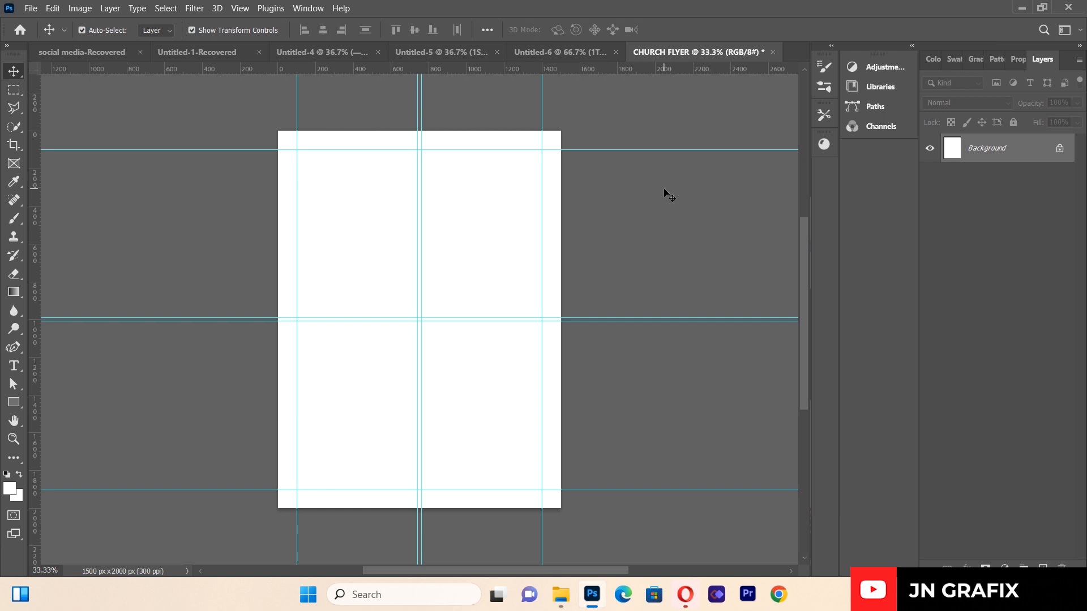
- Place the white satin fabric JPG from the CHURCH folder as a linked image and enlarge it to cover the whole canvas
click(31, 8)
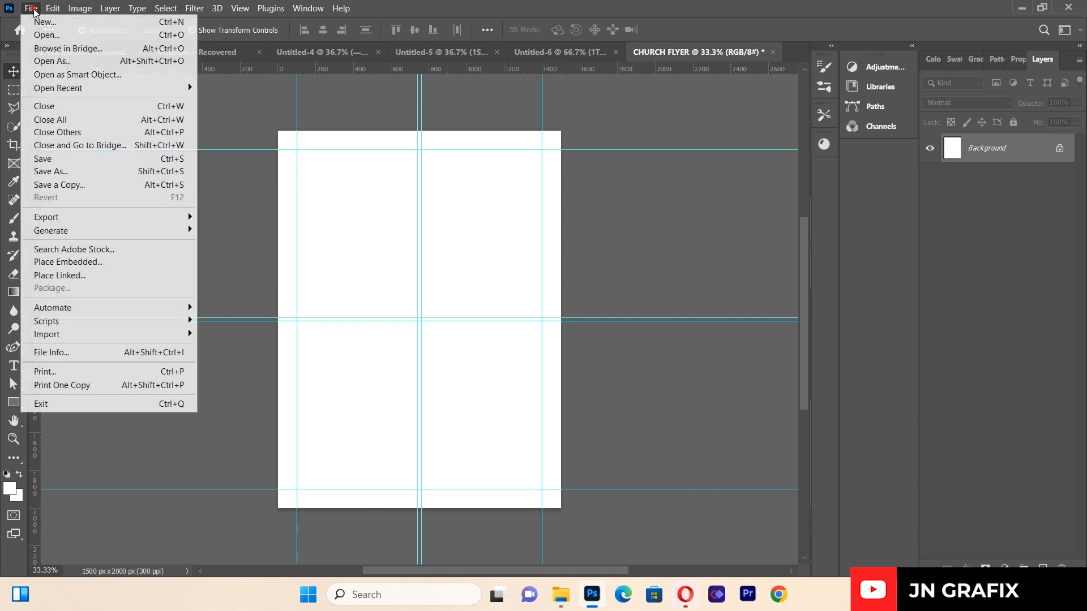
click(76, 276)
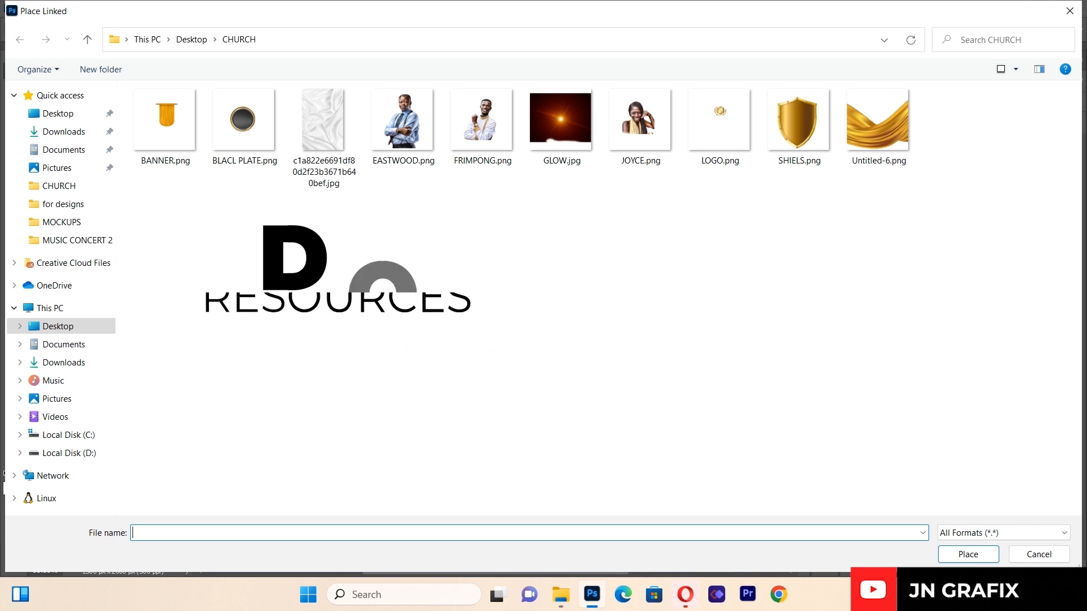
double_click(324, 127)
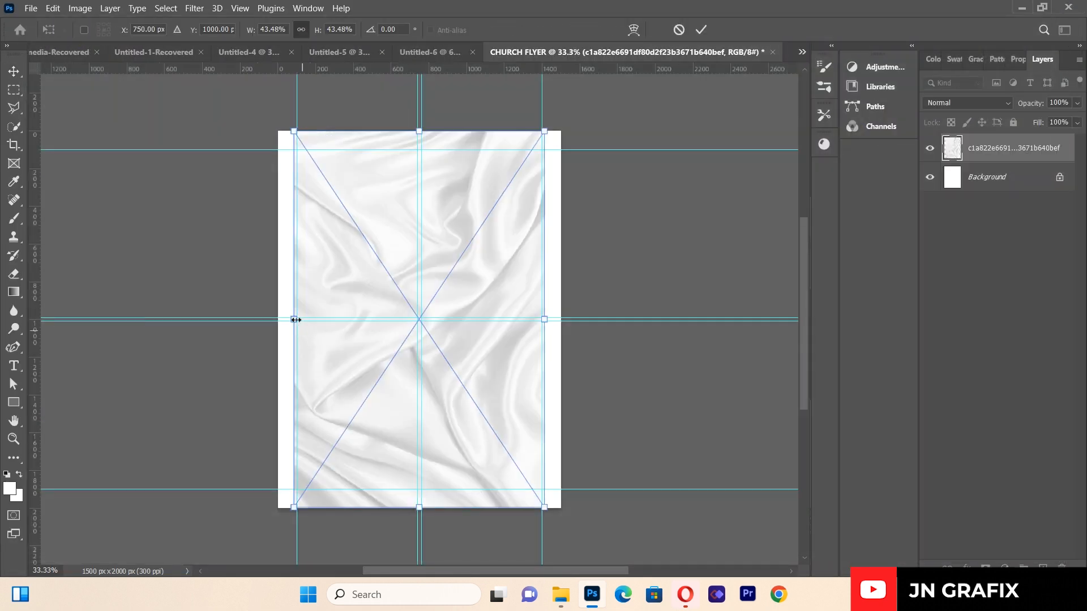
drag(295, 319, 279, 319)
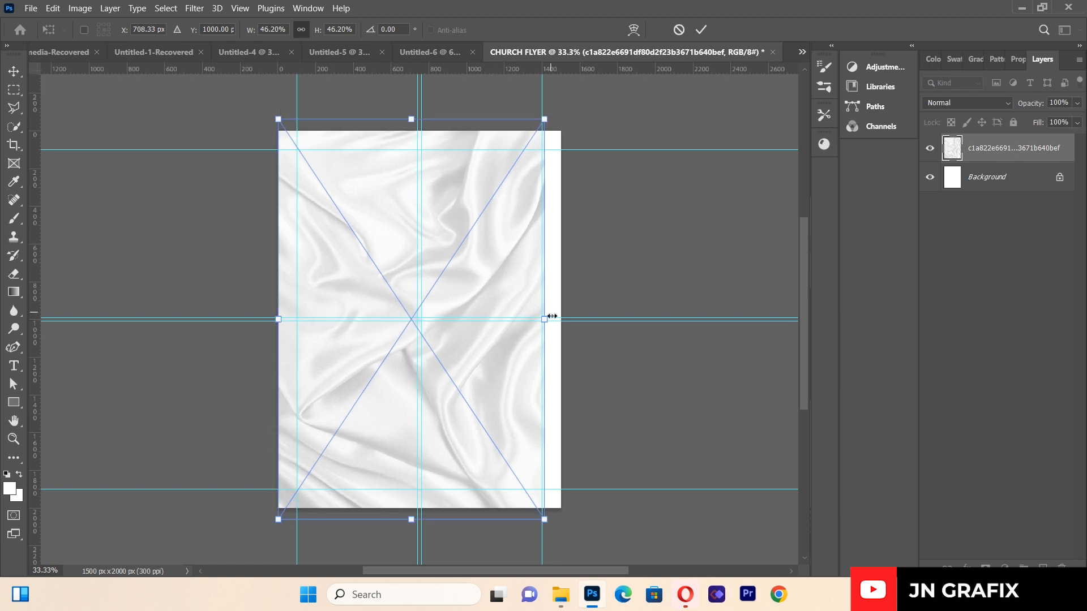
drag(563, 326, 573, 318)
key(Return)
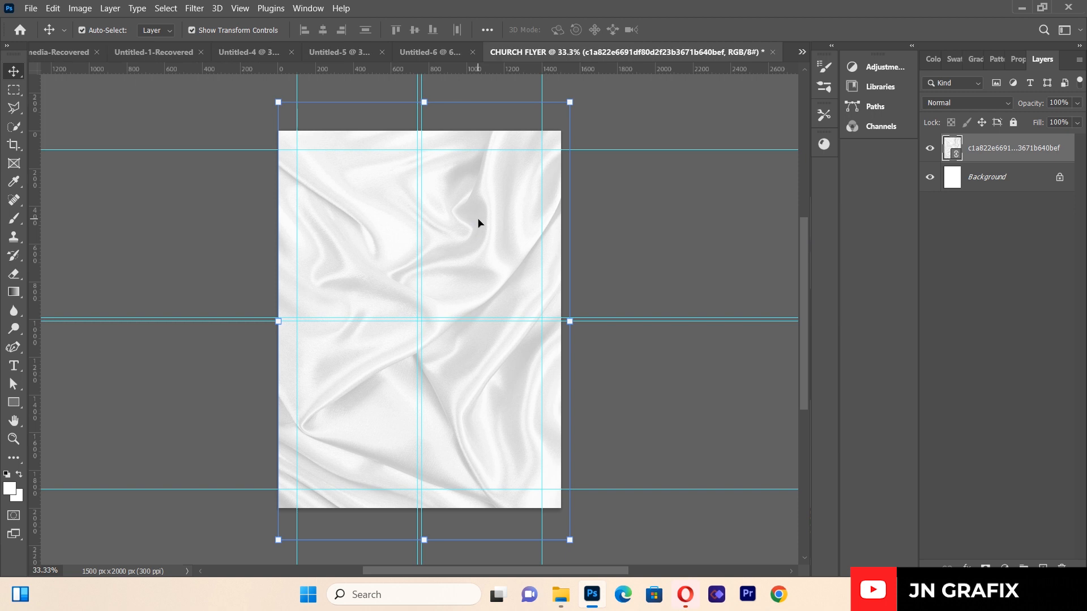
- On a new layer above the satin, paint over the lower half of the flyer with a soft white 1102 px brush at 0% hardness
click(1043, 567)
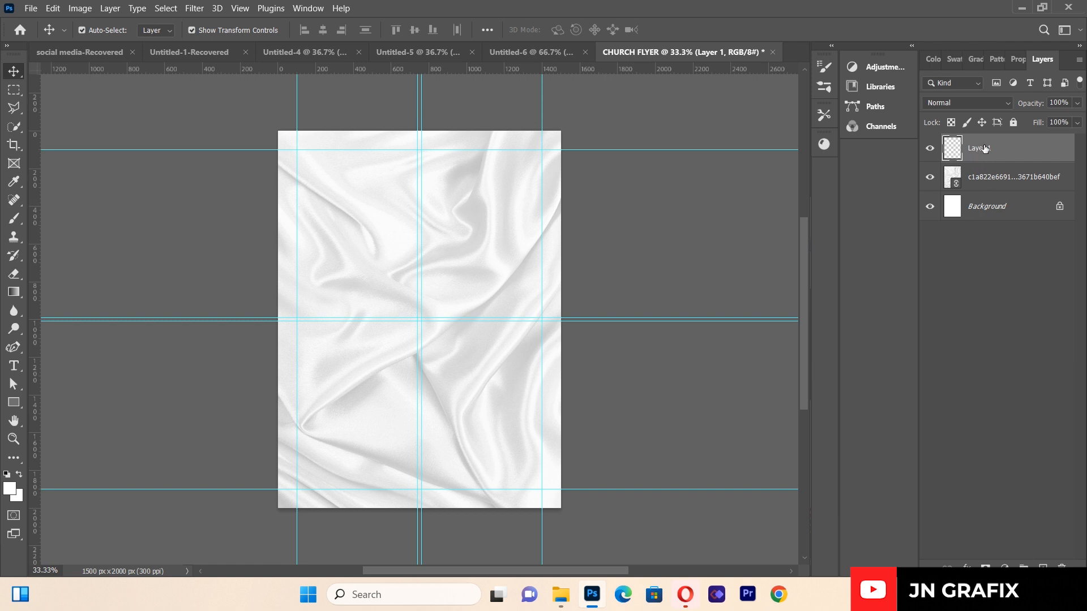
click(16, 222)
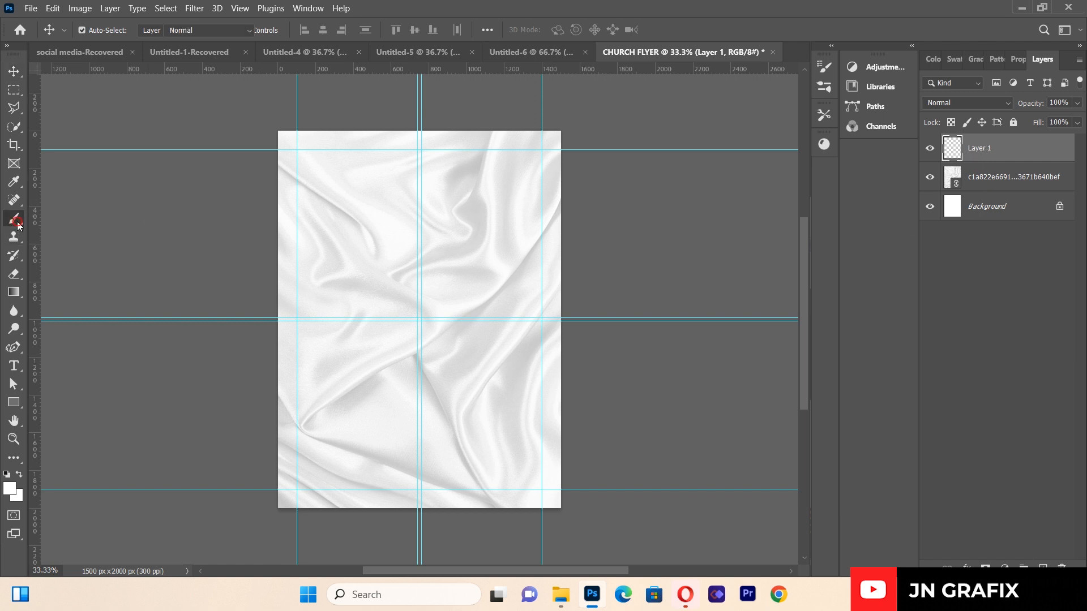
click(101, 32)
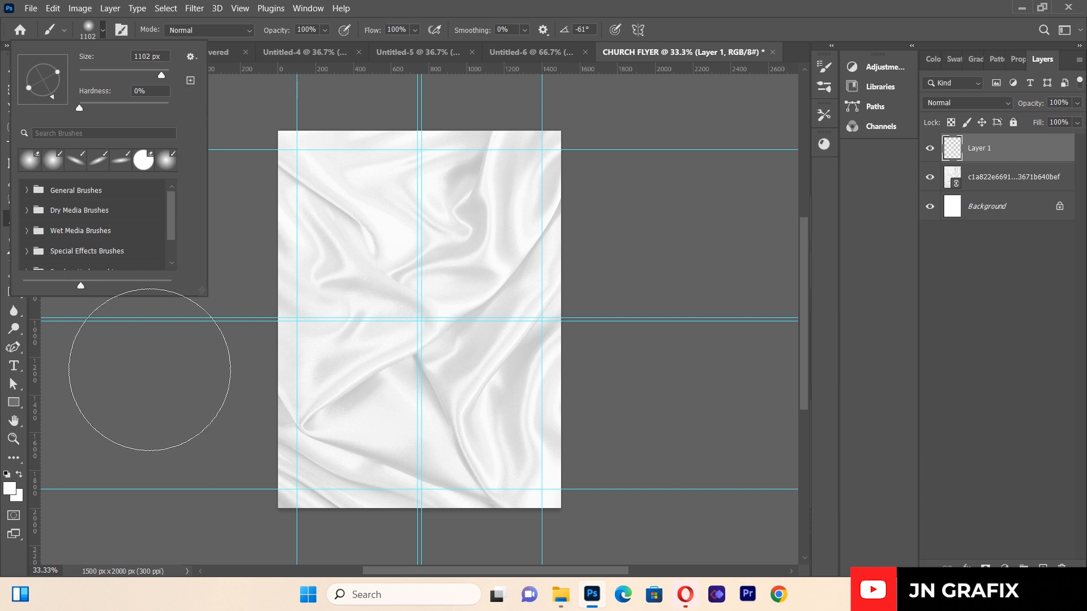
click(14, 488)
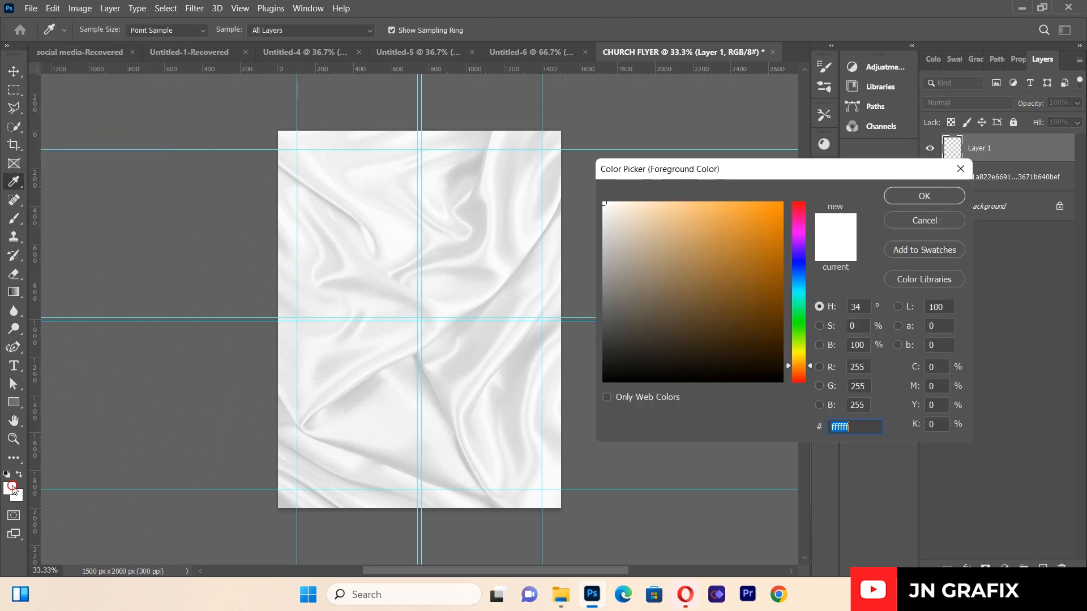
click(914, 196)
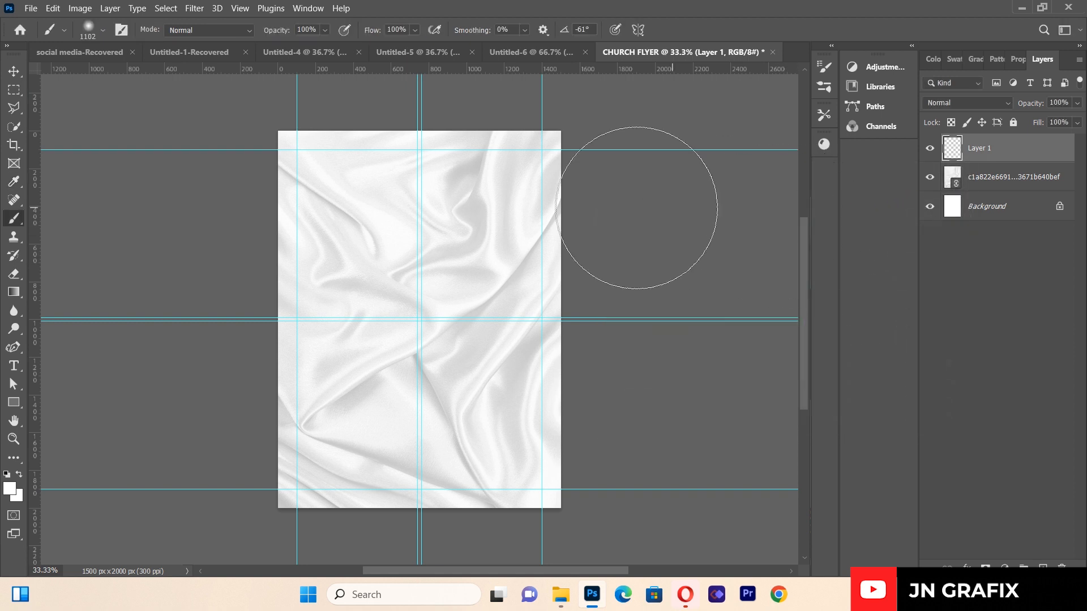
mouse_move(311, 344)
mouse_down()
mouse_move(323, 395)
mouse_move(353, 429)
mouse_move(504, 445)
mouse_move(544, 428)
mouse_move(544, 408)
mouse_move(512, 392)
mouse_move(346, 346)
mouse_move(303, 452)
mouse_move(360, 435)
mouse_move(516, 468)
mouse_up()
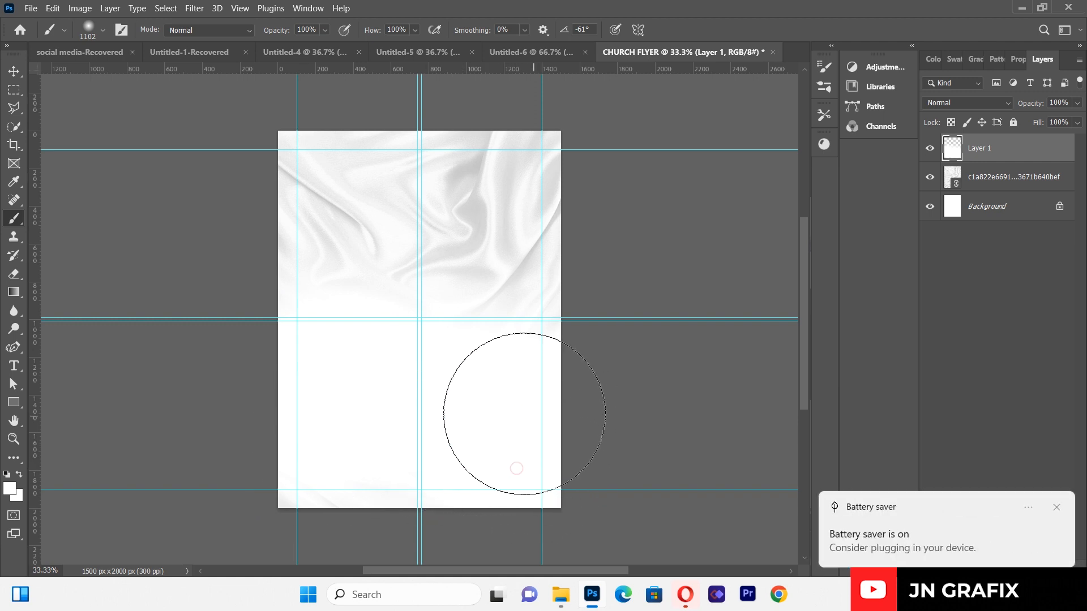
key(v)
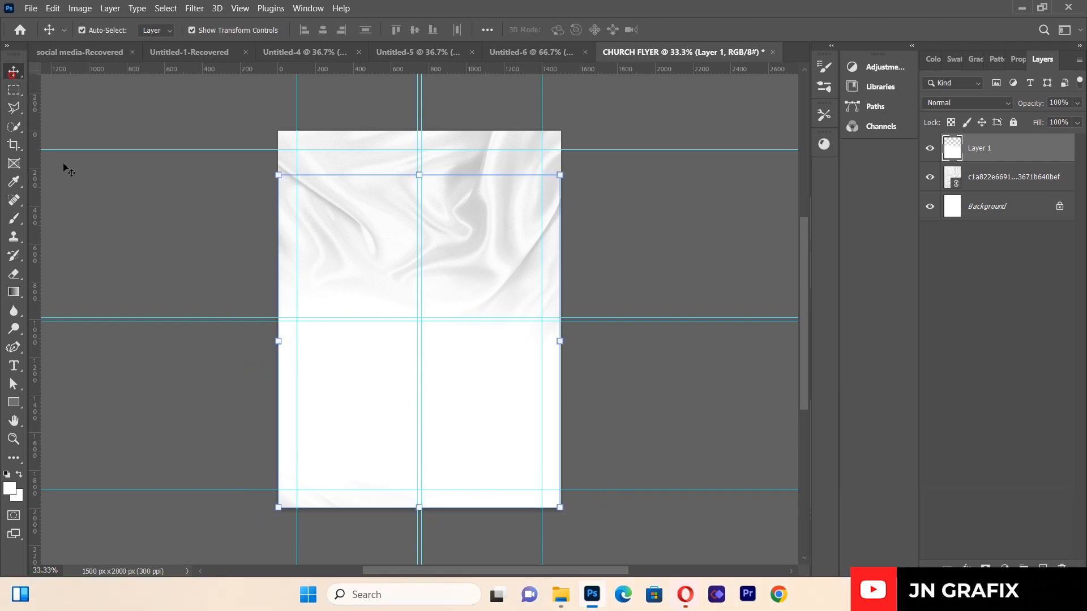
click(92, 227)
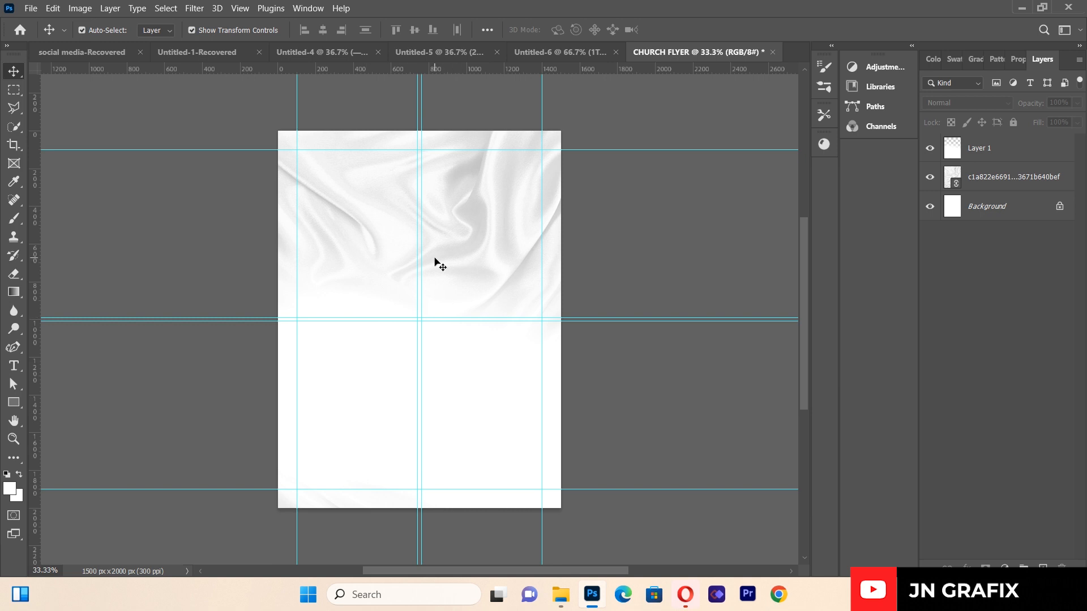
- Place the curtain image 2.png as a linked file, scale it to about 48%, and position it at the flyer's upper-right corner
click(28, 8)
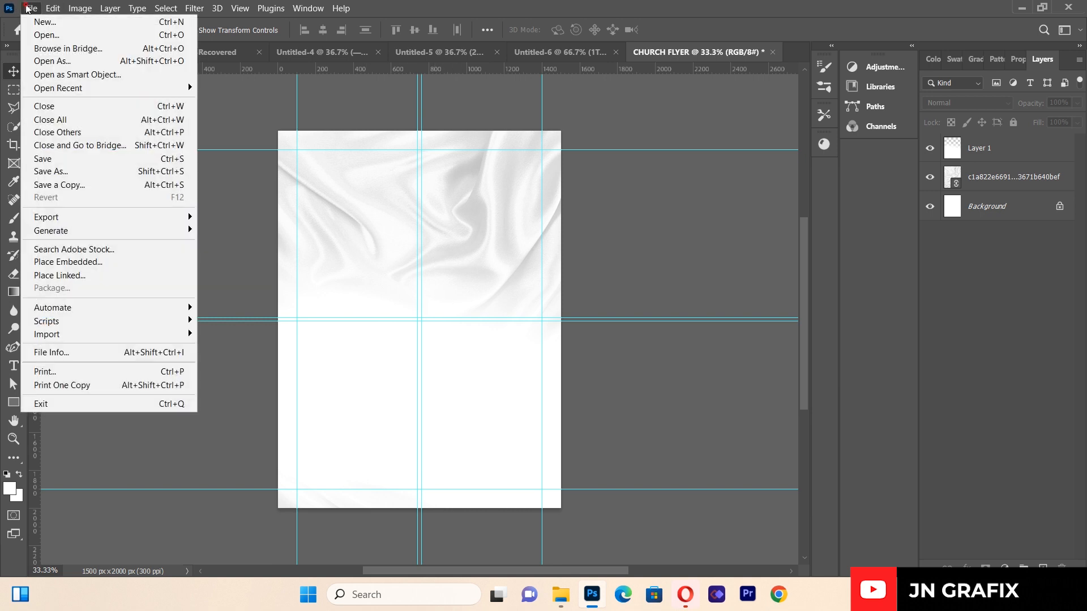
click(59, 275)
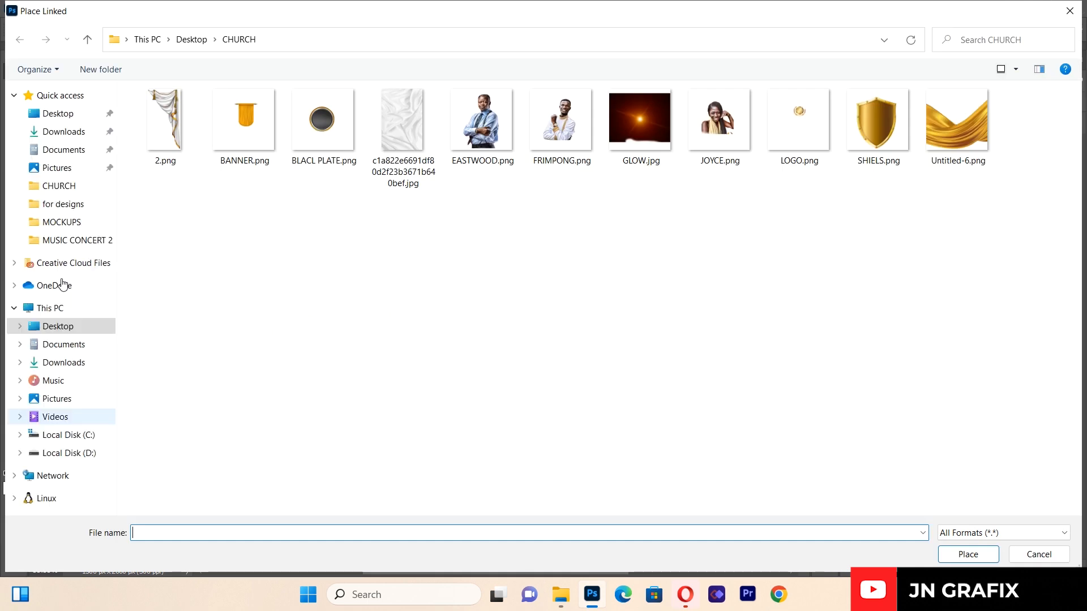
double_click(179, 113)
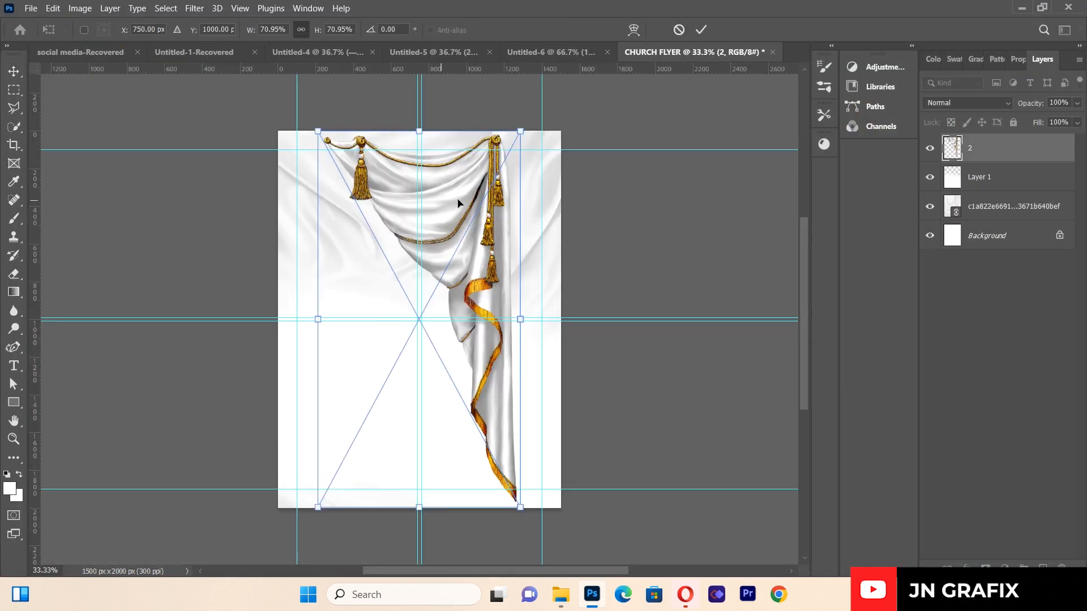
drag(520, 319, 461, 307)
drag(392, 257, 516, 182)
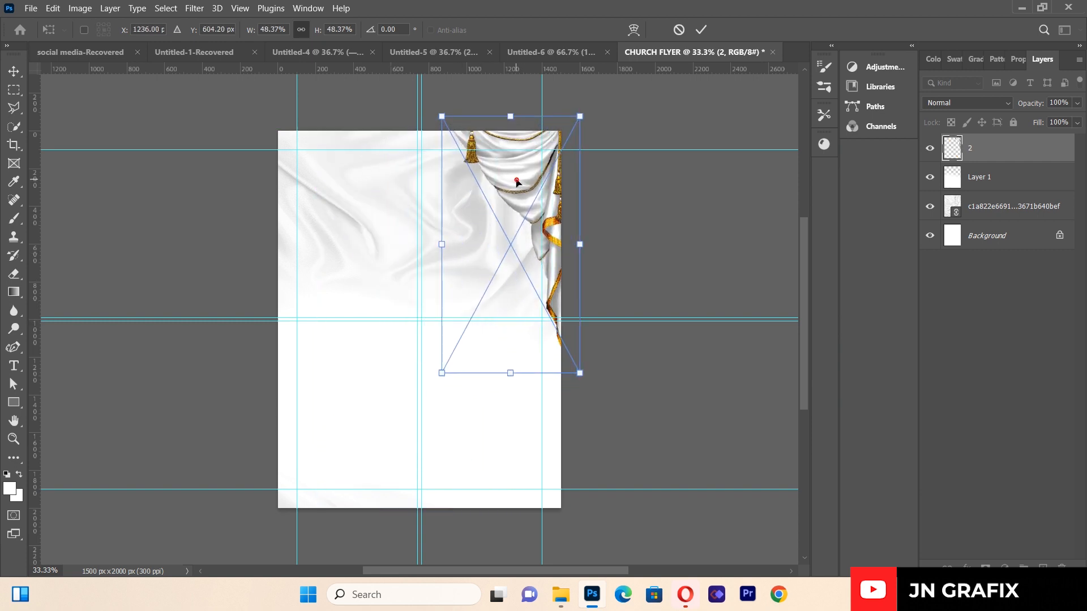
click(13, 70)
click(120, 238)
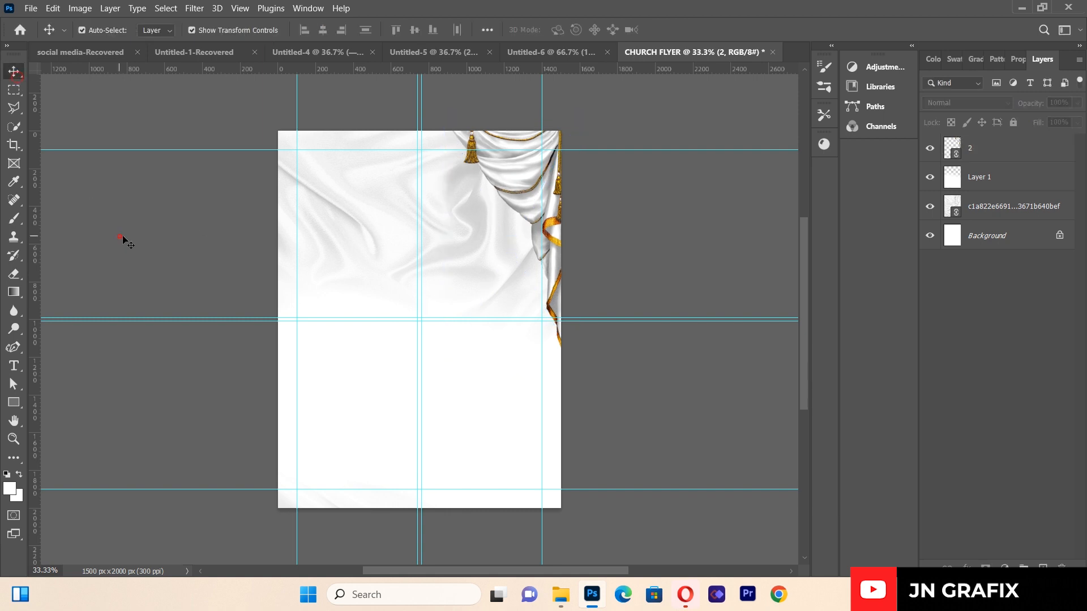
- Apply a Gaussian Blur with a radius of 9.6 pixels to the curtain layer
click(508, 167)
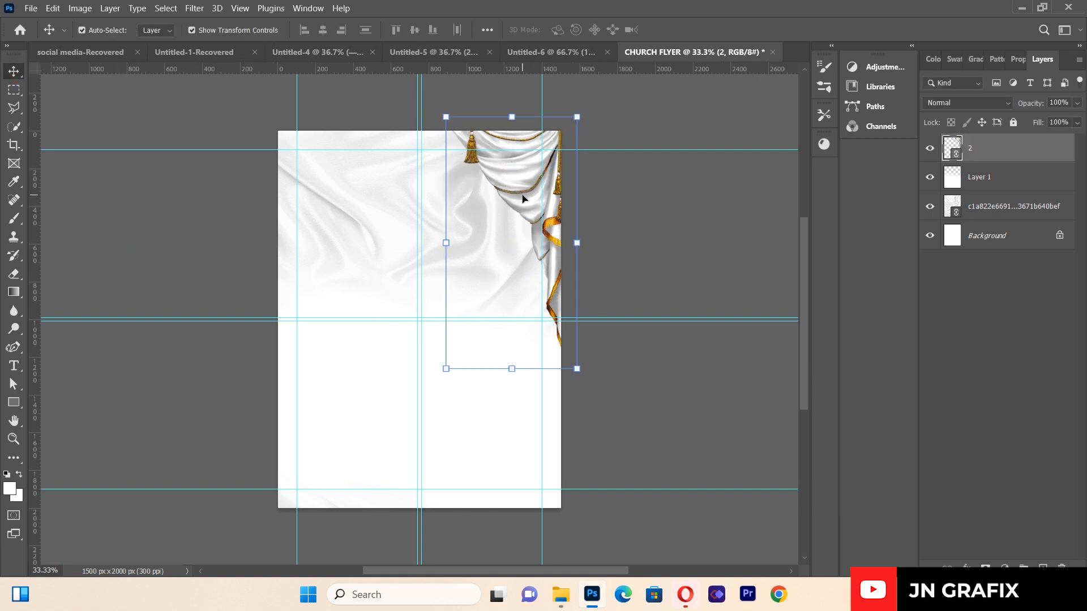
click(194, 8)
click(218, 21)
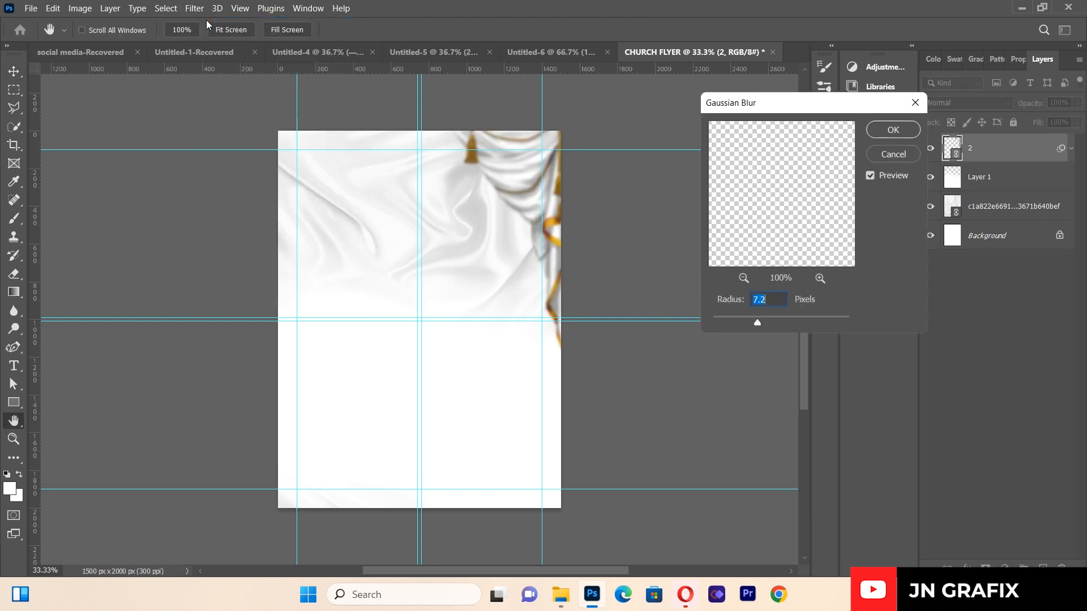
mouse_move(756, 323)
mouse_down()
mouse_move(772, 320)
mouse_move(759, 324)
mouse_up()
click(893, 130)
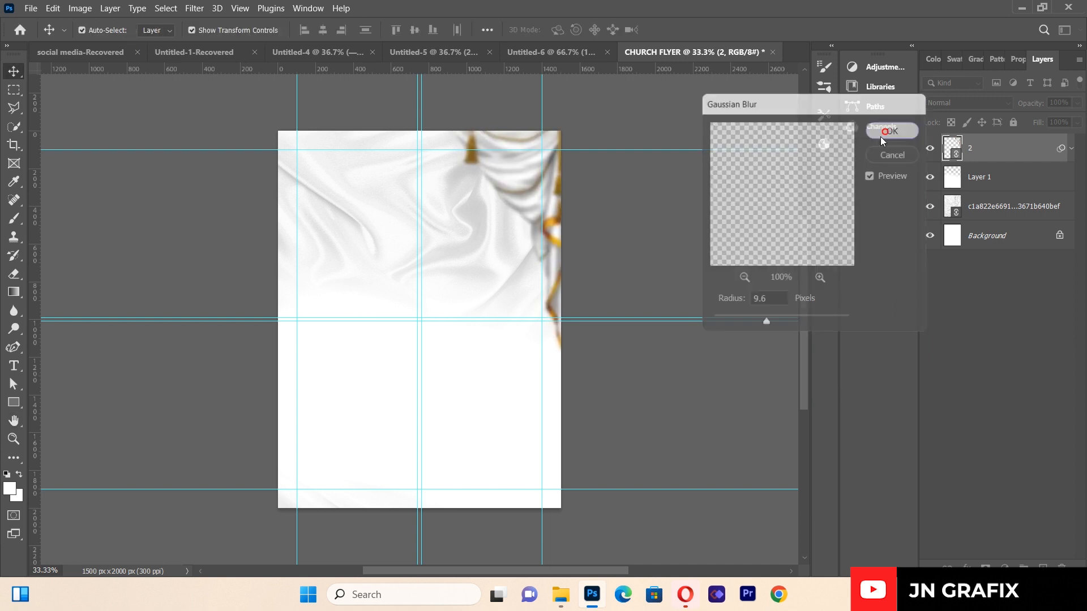
- Duplicate the blurred curtain layer and move the copy to the flyer's upper-left corner
click(518, 181)
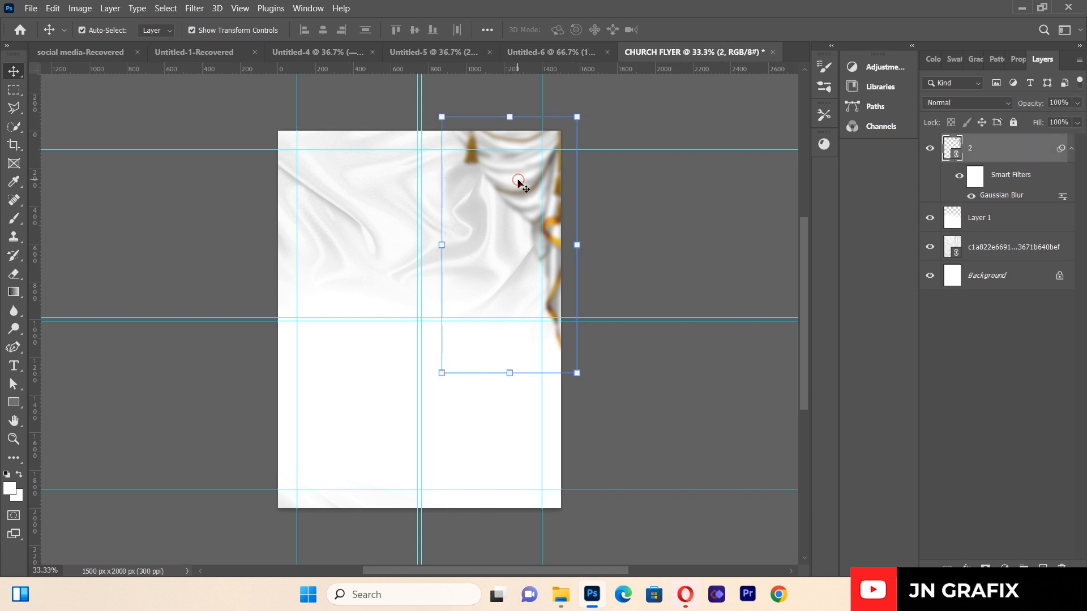
key(ctrl)
key(ctrl+j)
drag(518, 187, 325, 161)
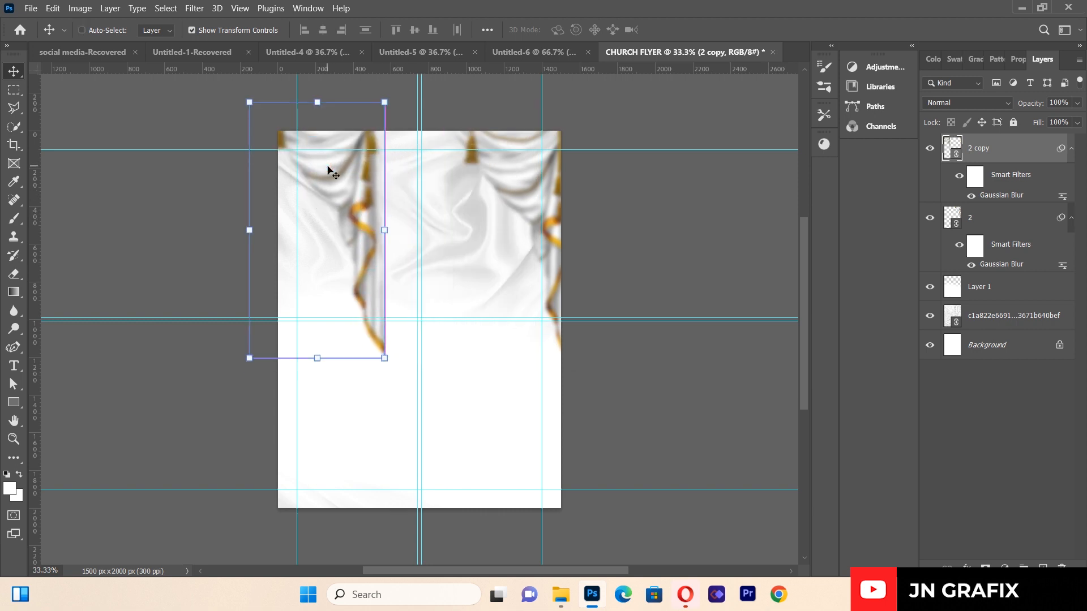
- Flip the duplicated curtain in the flyer's upper-left corner horizontally so it mirrors the original curtain
key(ctrl+t)
click(572, 247)
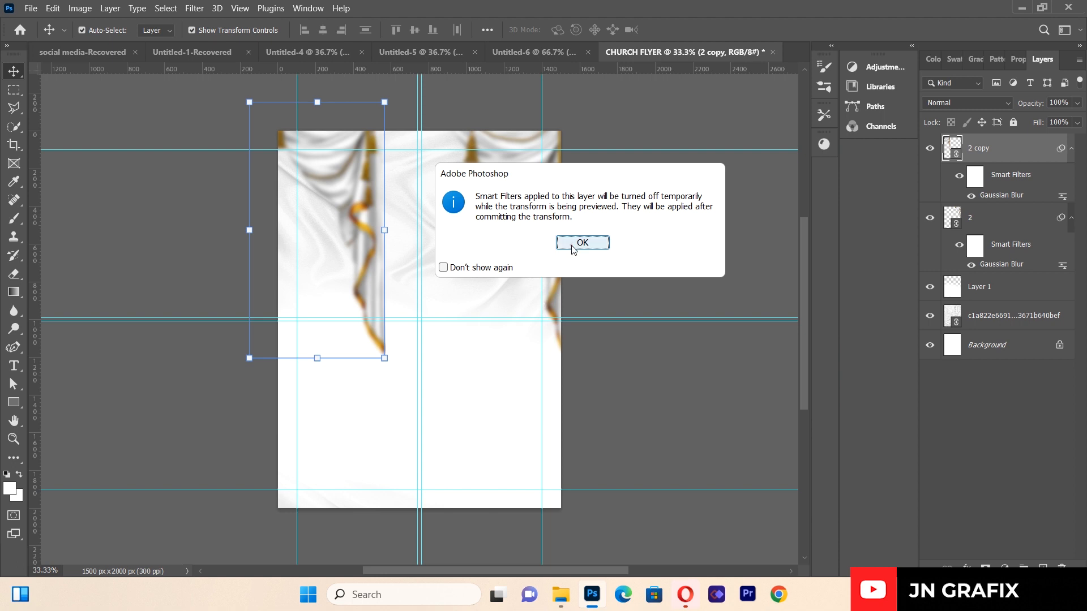
right_click(362, 201)
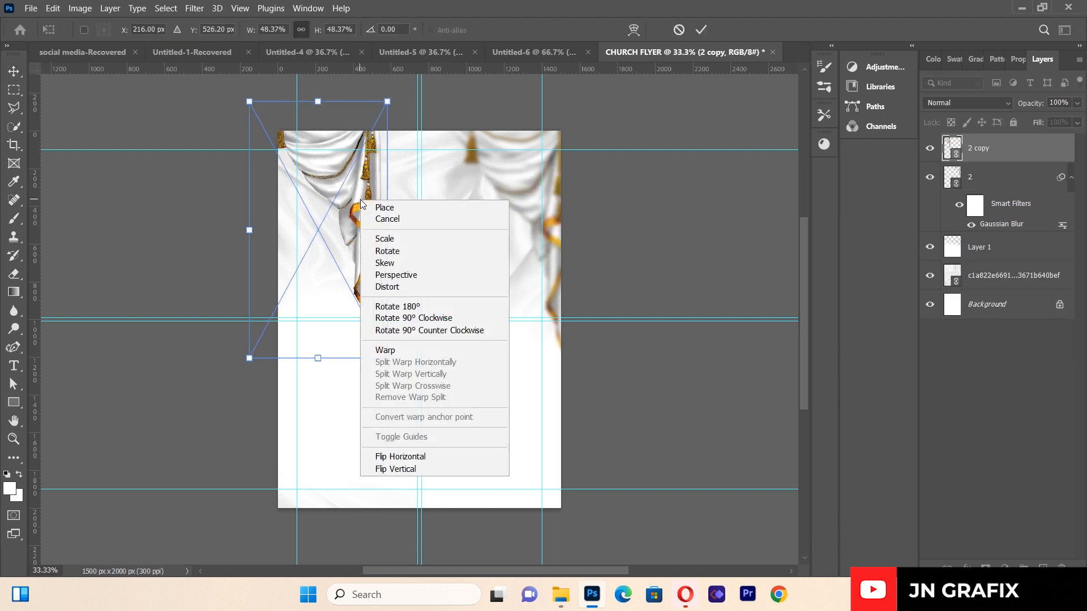
click(412, 457)
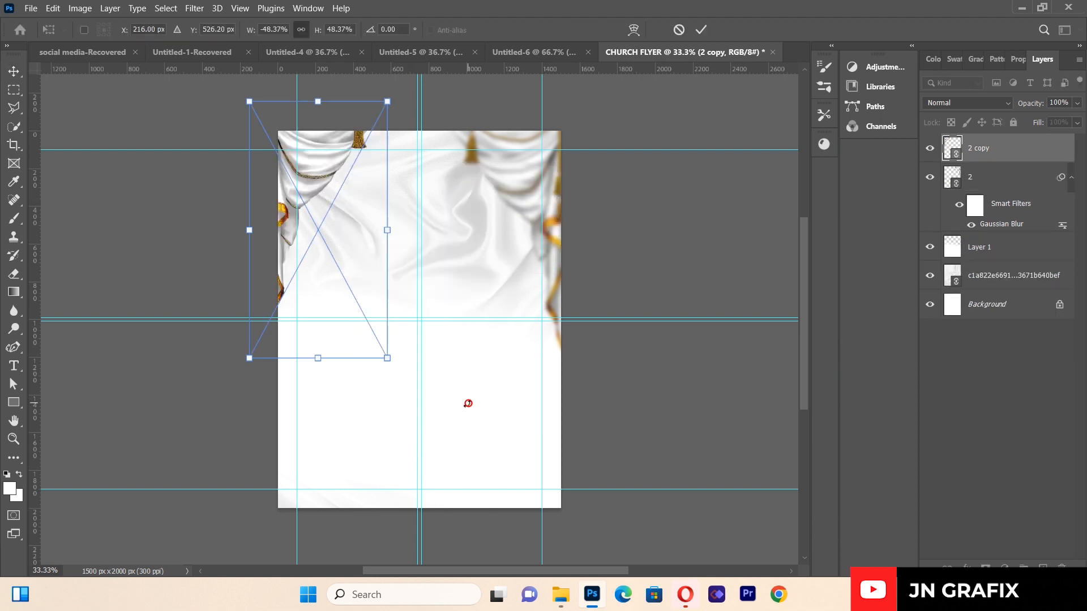
click(87, 211)
- Reposition the two curtains so they frame the flyer's upper-left and upper-right corners, with the right one partly beyond the flyer's edge
drag(320, 158, 322, 145)
drag(517, 175, 532, 173)
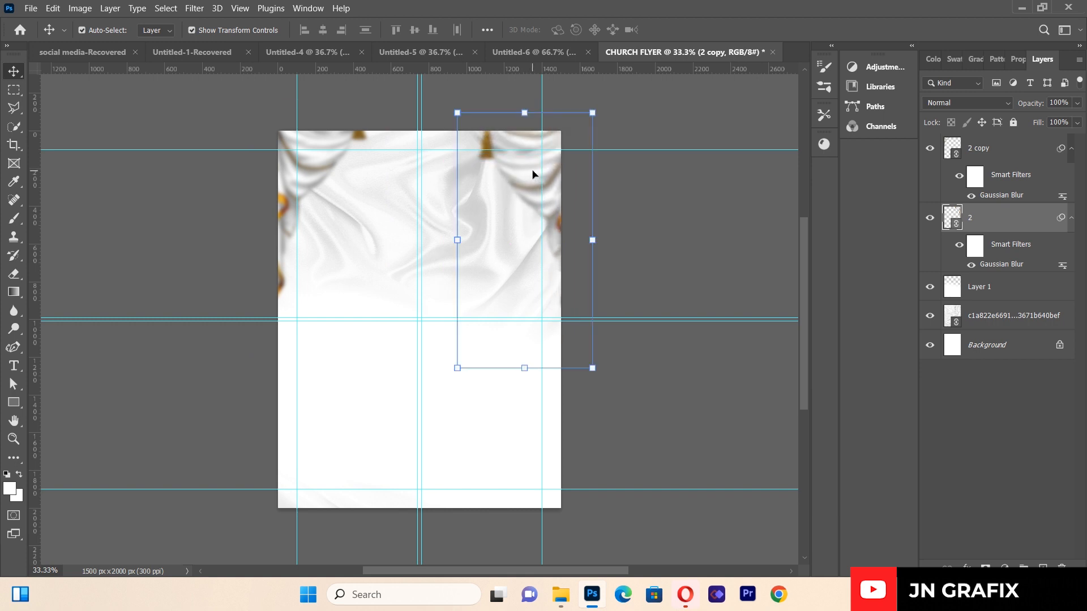
drag(325, 167, 317, 163)
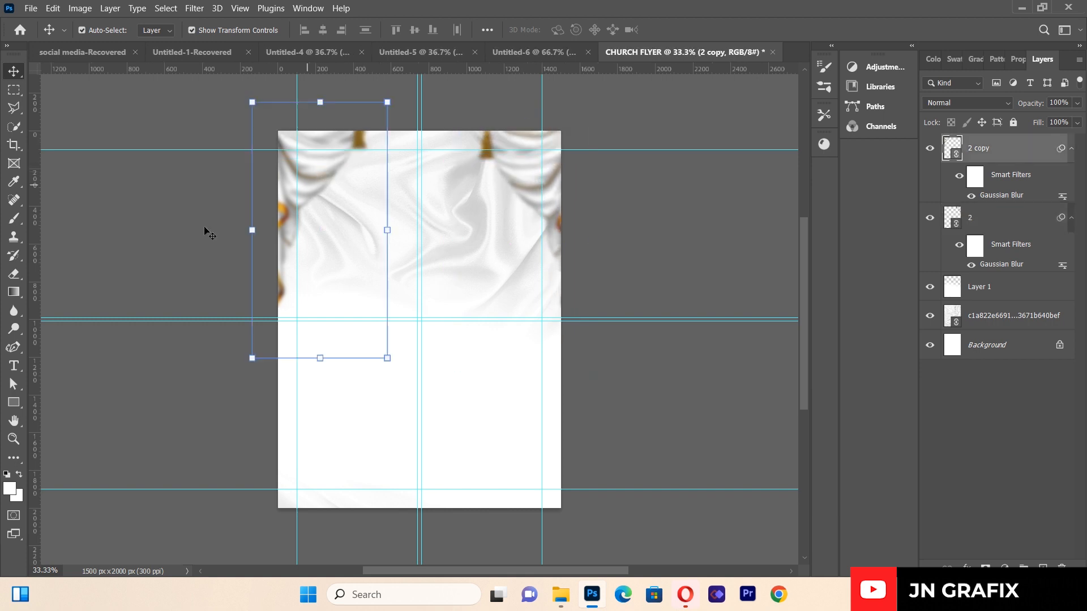
click(204, 233)
click(522, 169)
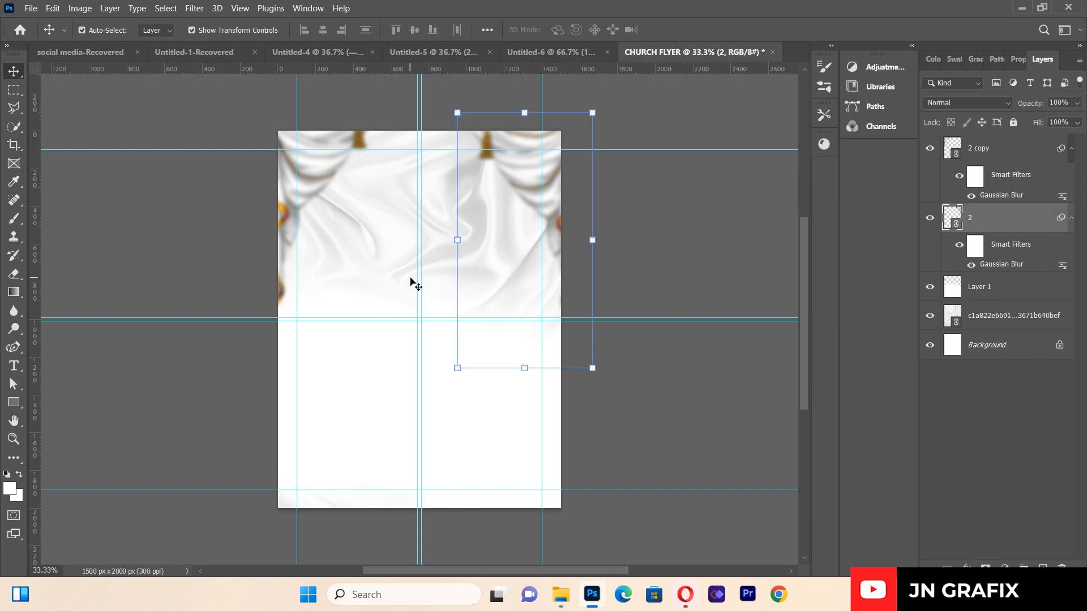
click(118, 95)
- Place the gold drape Untitled-6.png as a linked file, scale it to about 156%, and position it across the flyer's full width
click(32, 8)
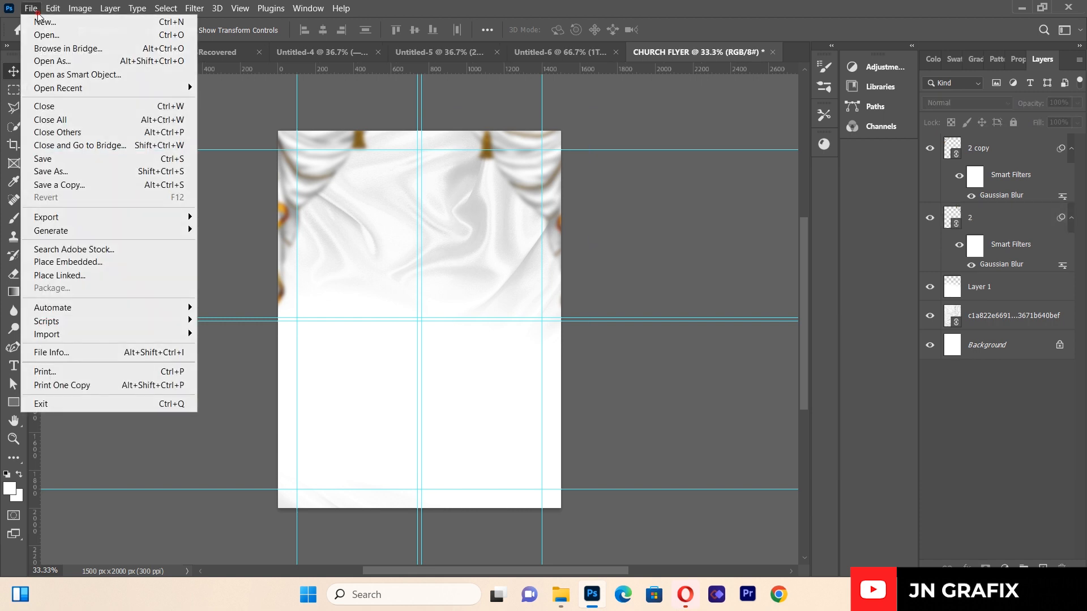
click(82, 276)
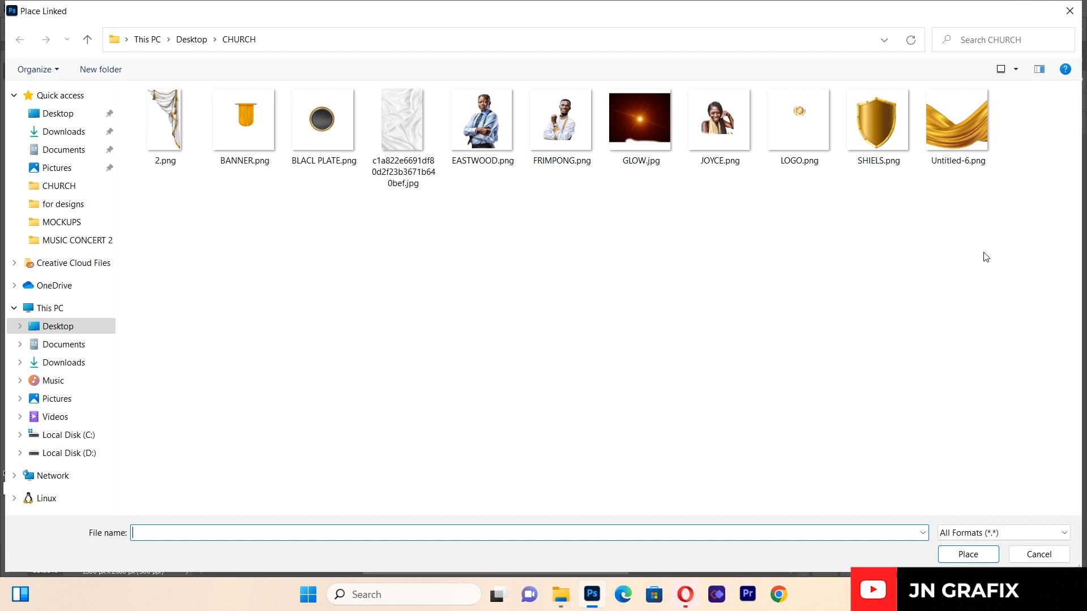
double_click(953, 141)
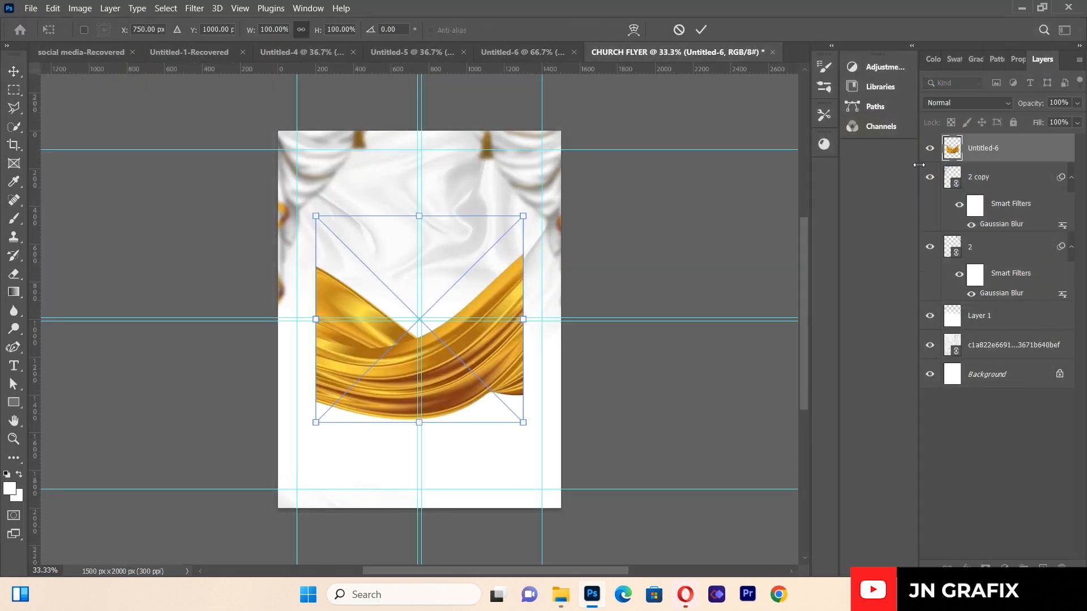
drag(527, 429, 606, 478)
drag(517, 391, 466, 323)
drag(542, 292, 587, 285)
drag(439, 393, 438, 366)
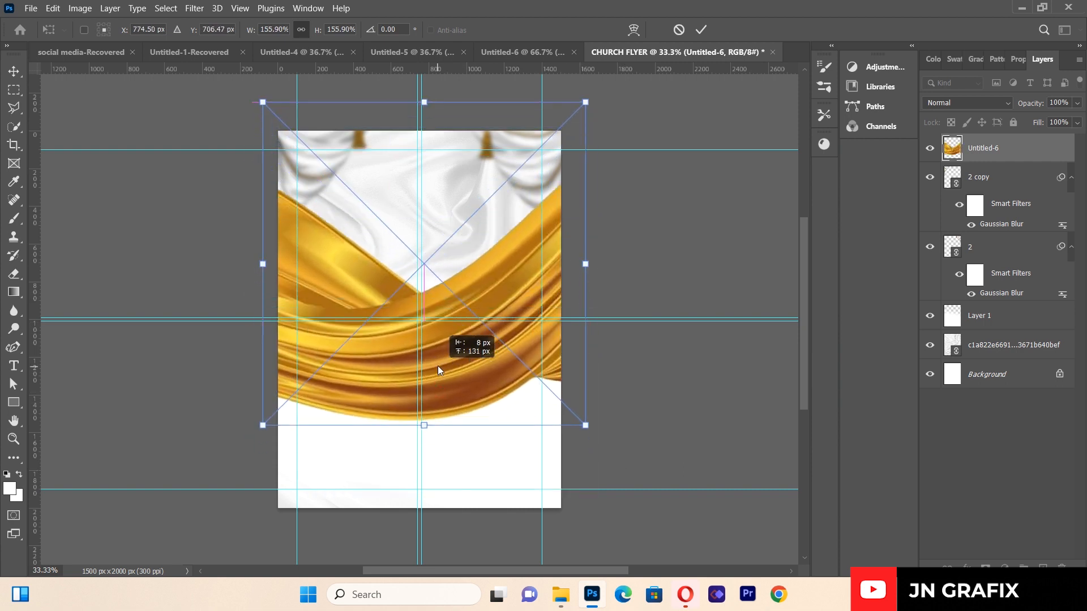
click(14, 71)
click(141, 391)
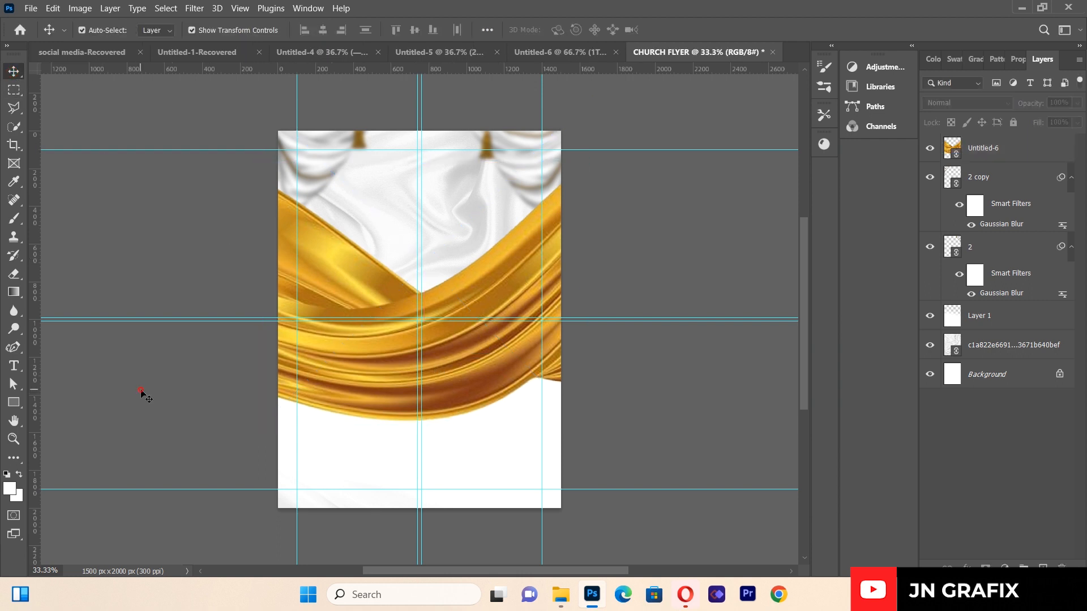
- Rescale the gold drape to about 150% and shift it so it still spans the flyer's middle from edge to edge
click(14, 439)
drag(412, 330, 419, 340)
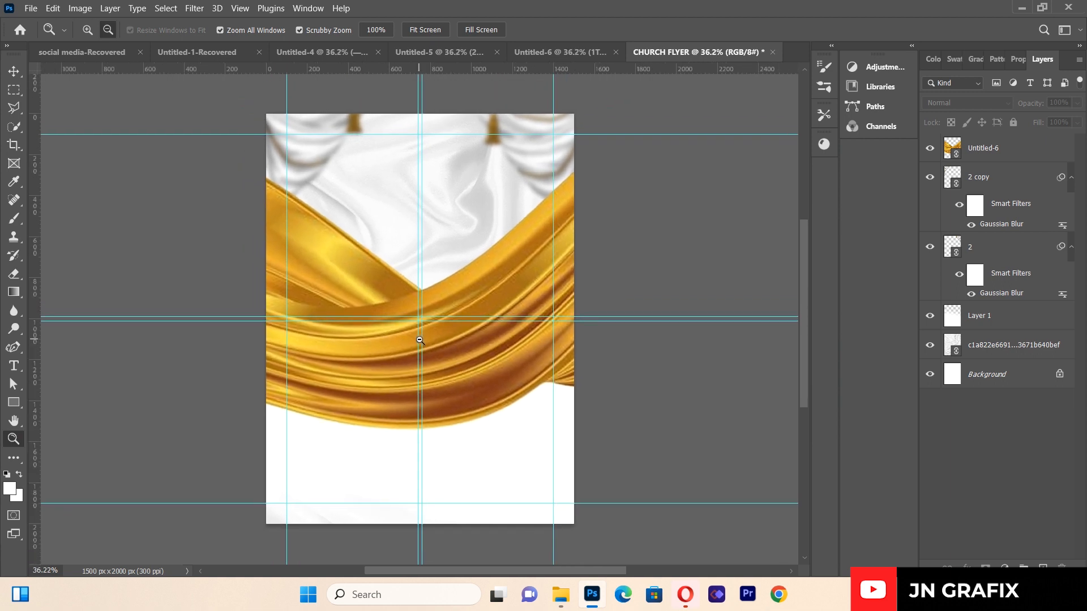
click(17, 72)
drag(375, 382, 372, 393)
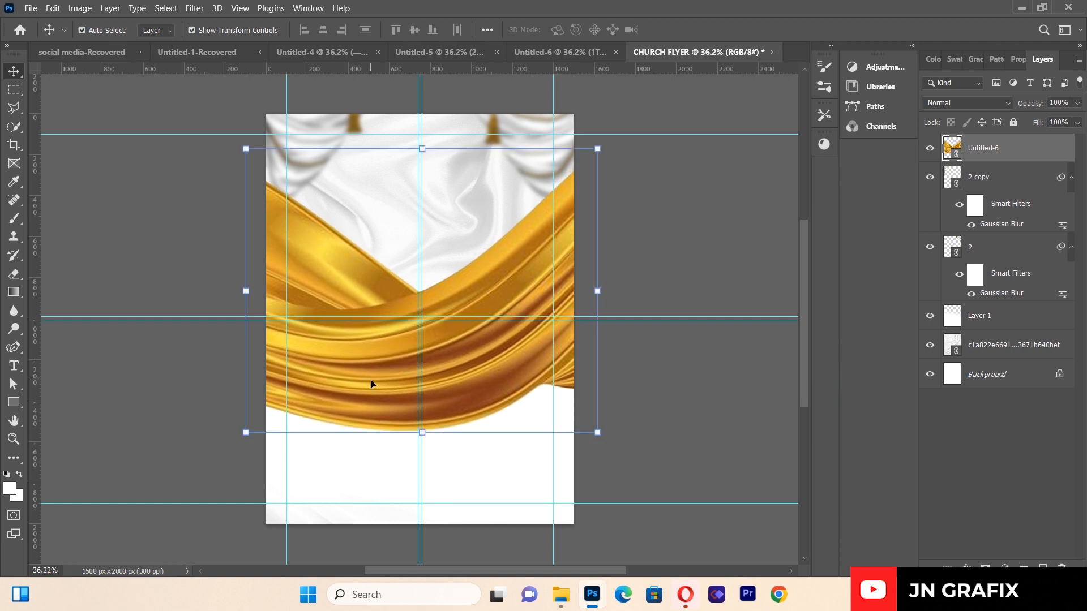
drag(599, 290, 589, 295)
drag(513, 268, 514, 276)
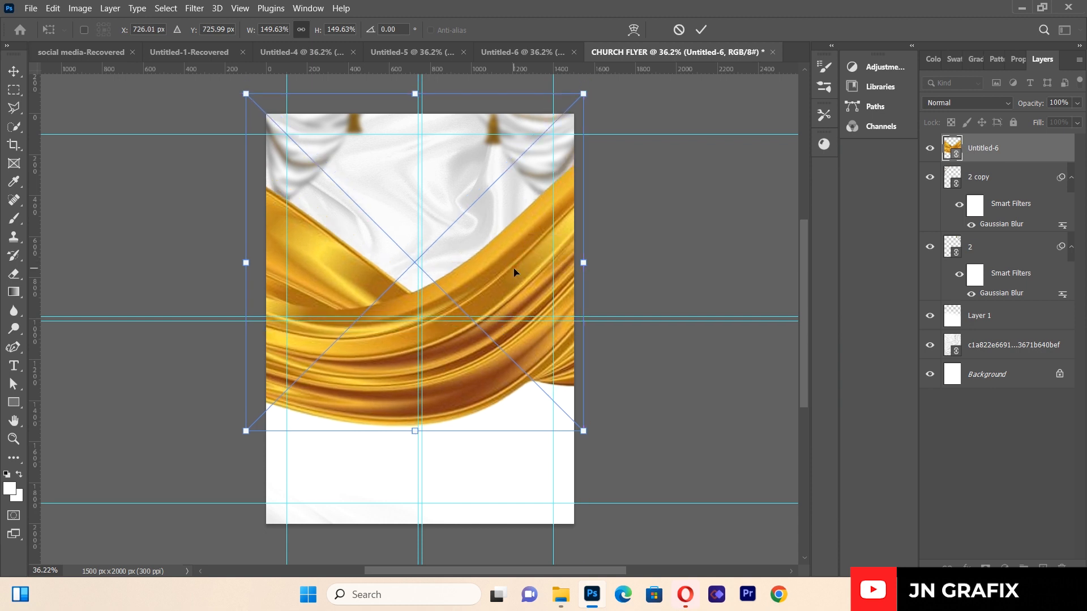
click(13, 71)
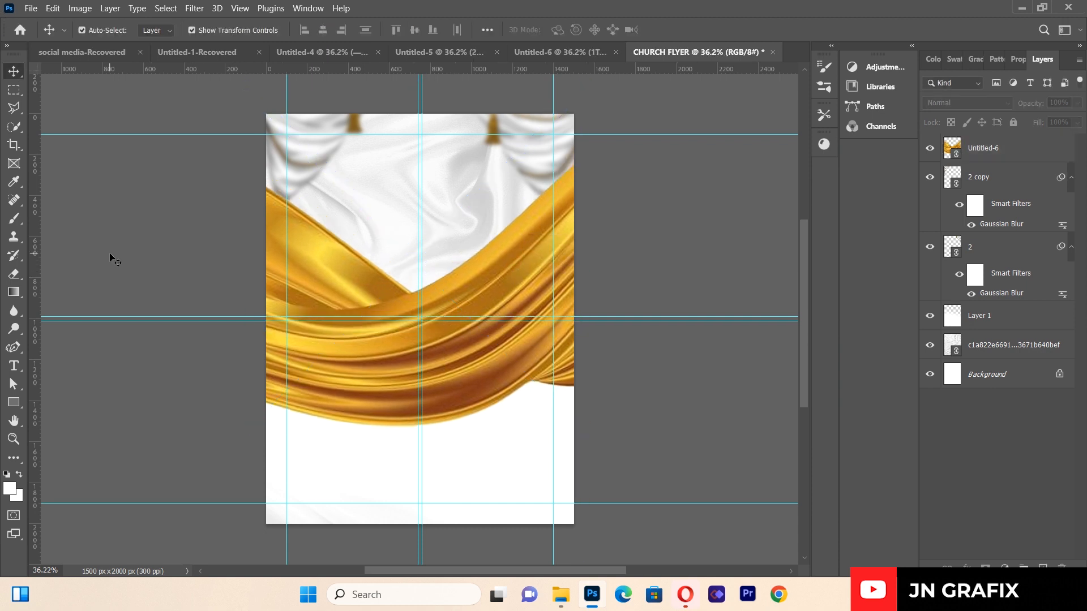
click(310, 276)
click(160, 228)
- Place SHIELS.png as a linked file on the flyer's lower half and move its layer directly below the gold drape layer
click(30, 7)
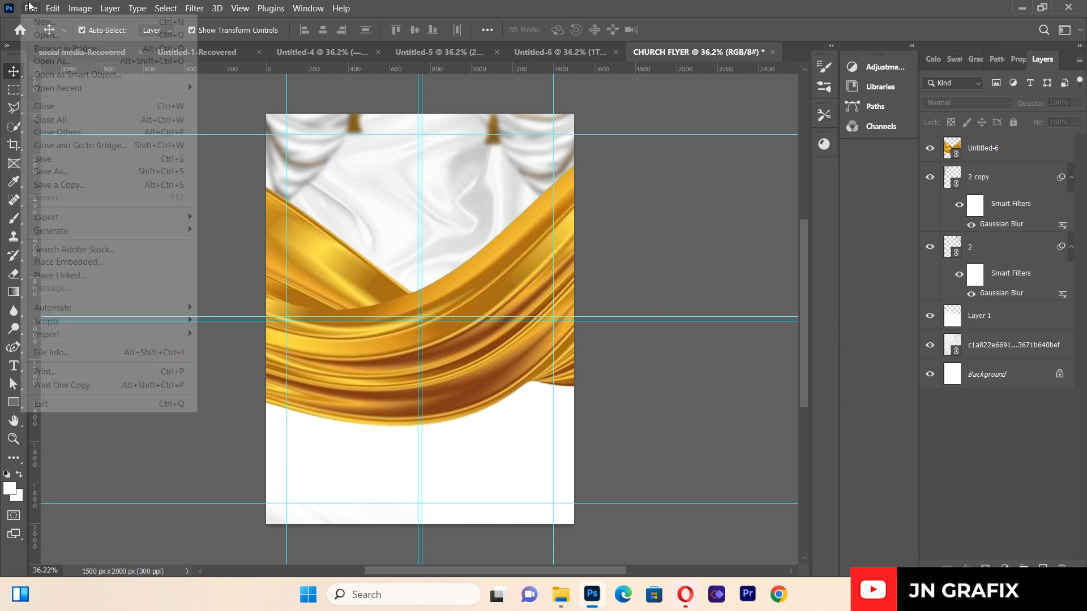
click(77, 279)
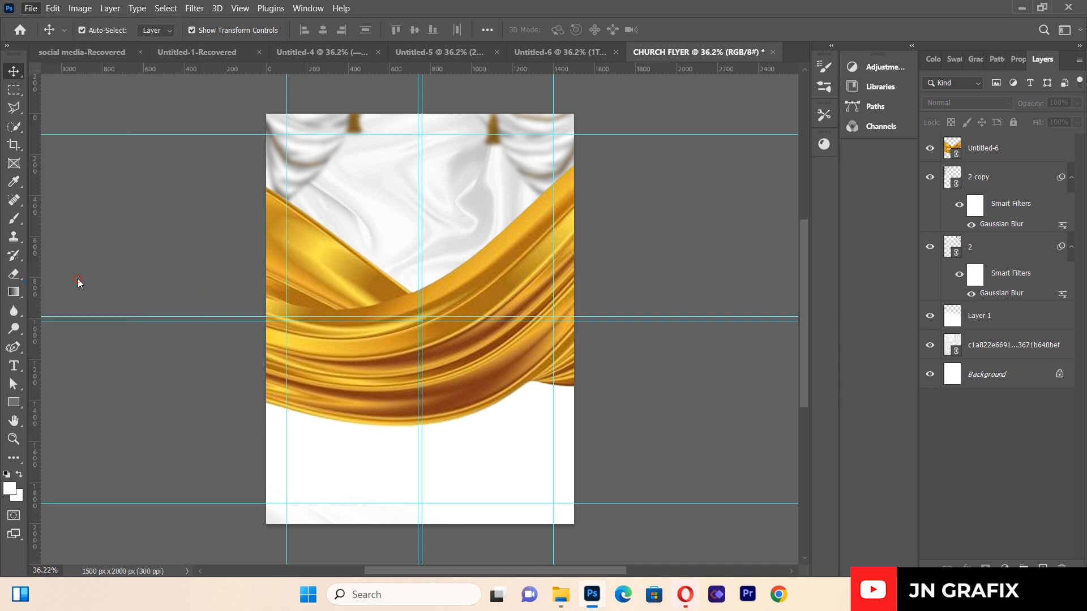
double_click(882, 116)
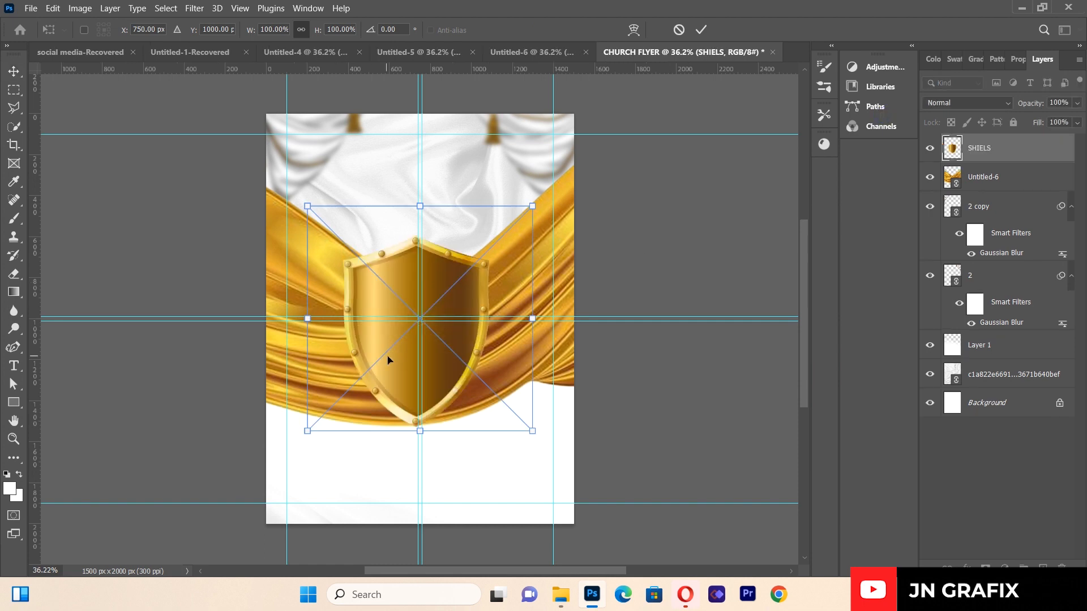
drag(395, 387, 362, 462)
key(Return)
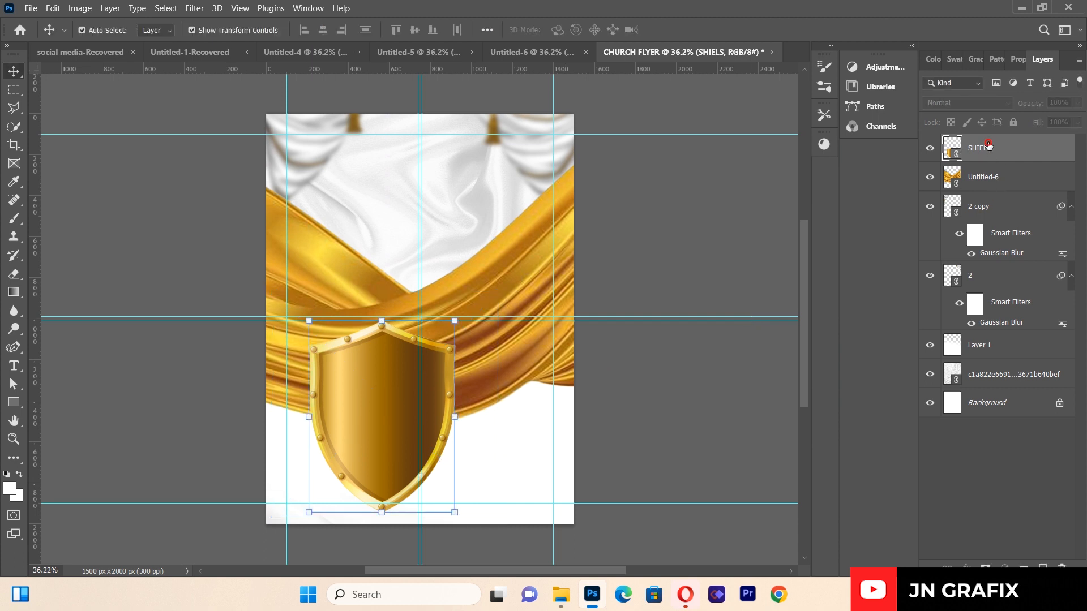
drag(988, 146, 985, 195)
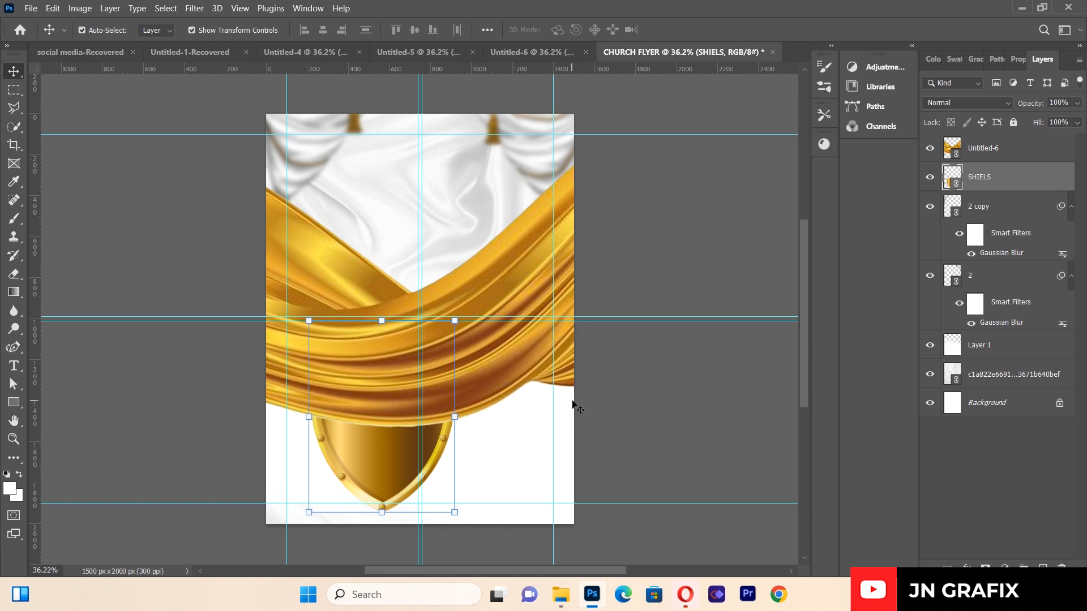
drag(337, 460, 350, 473)
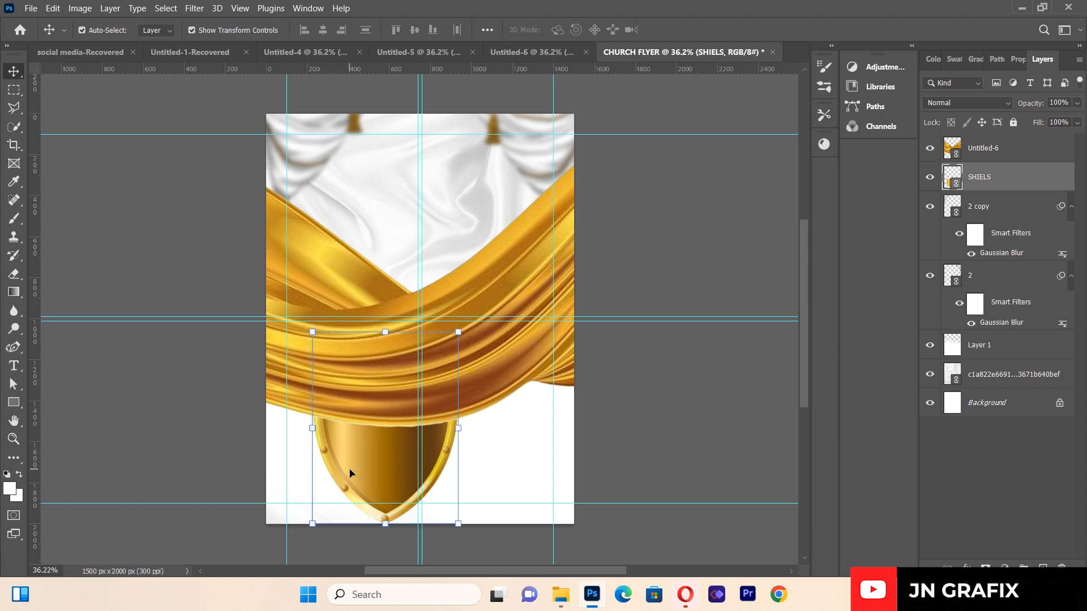
- Add a Hue/Saturation adjustment clipped to the shield layer with Hue +64, Saturation -14 and Lightness -77
click(987, 177)
click(1005, 567)
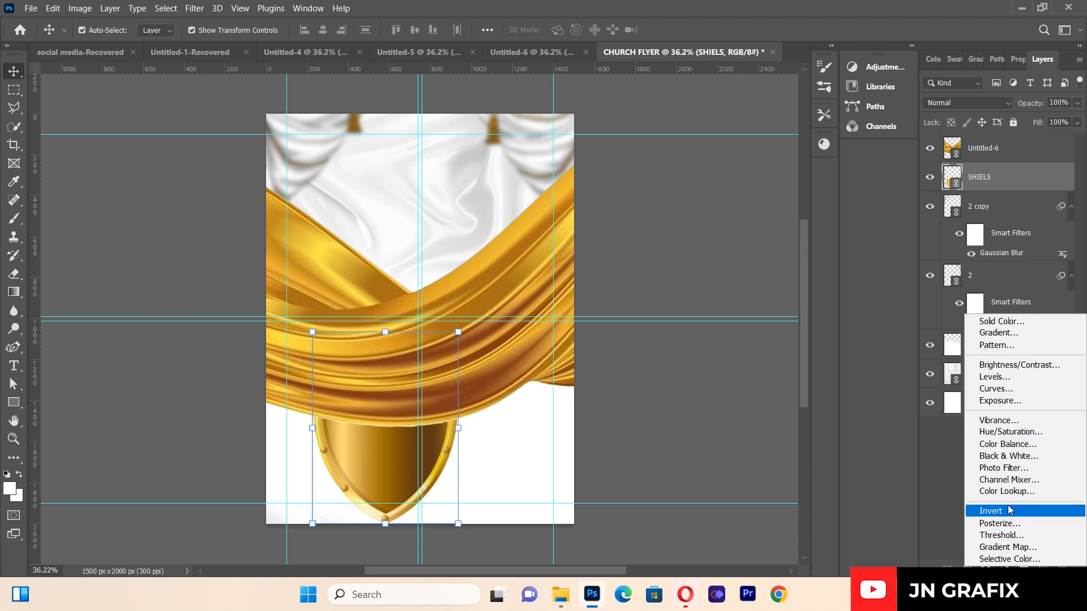
click(1008, 433)
drag(997, 164, 1034, 175)
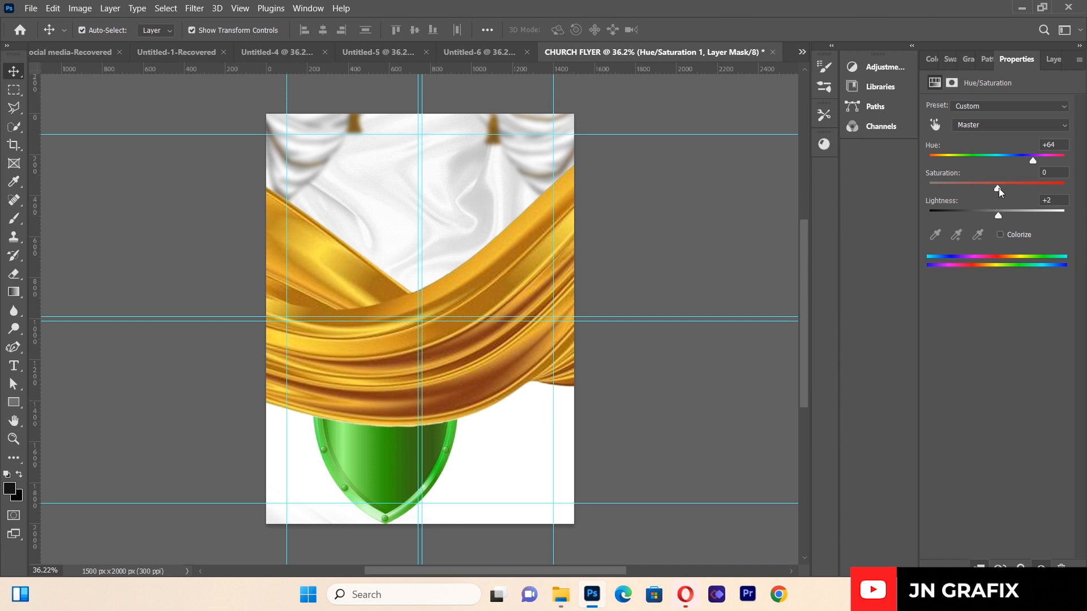
drag(998, 213, 946, 236)
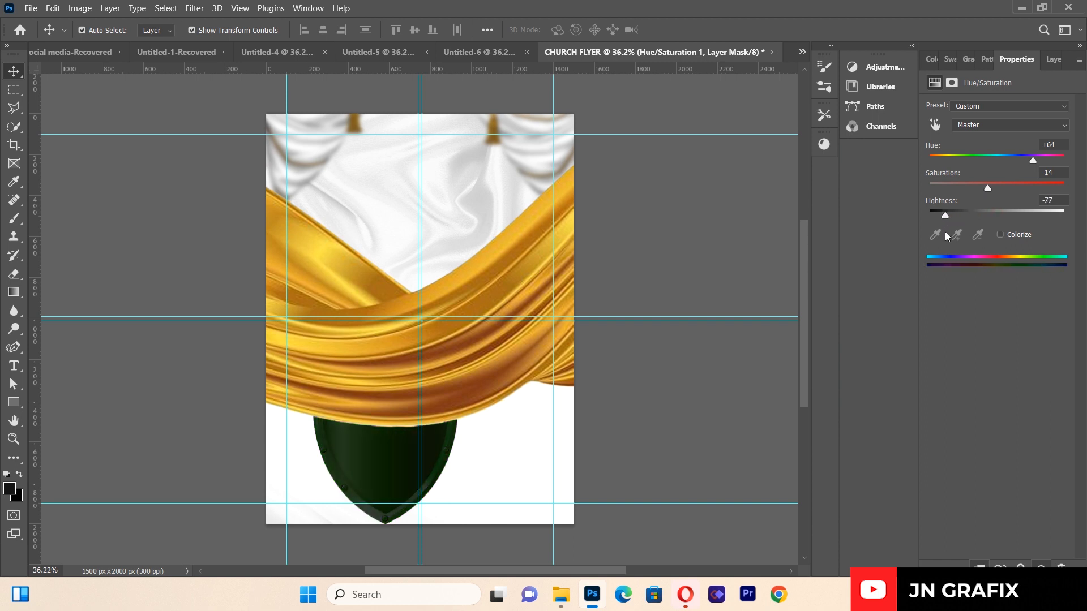
- Stretch the dark green shield sideways beyond both flyer edges and lower it to fill the whole area beneath the gold drape
drag(392, 489, 378, 459)
click(1056, 62)
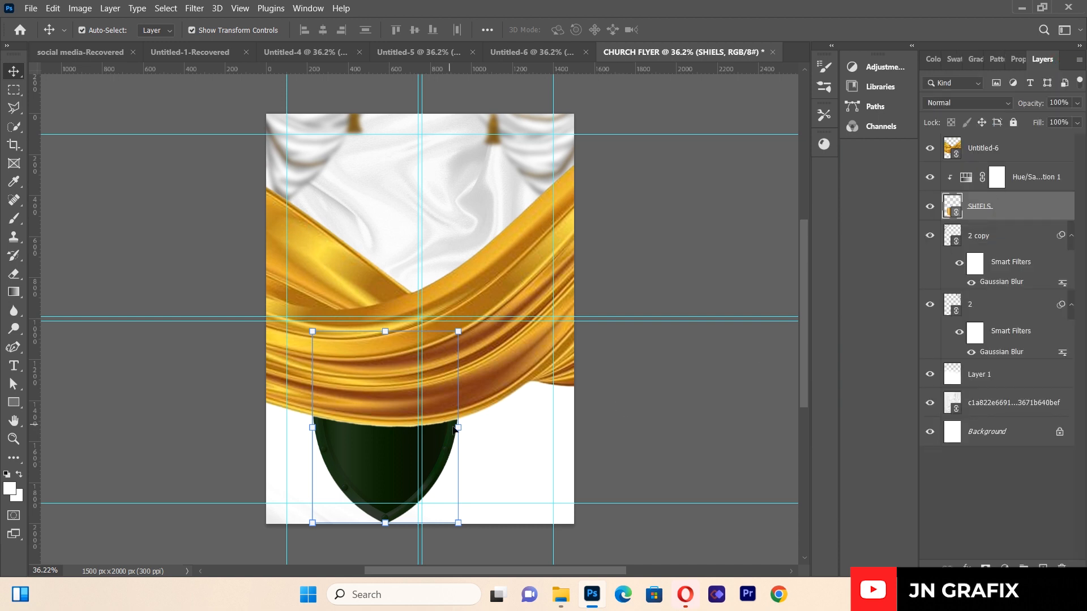
drag(463, 428, 691, 420)
drag(274, 422, 129, 421)
drag(691, 421, 750, 417)
drag(516, 475, 501, 564)
key(Return)
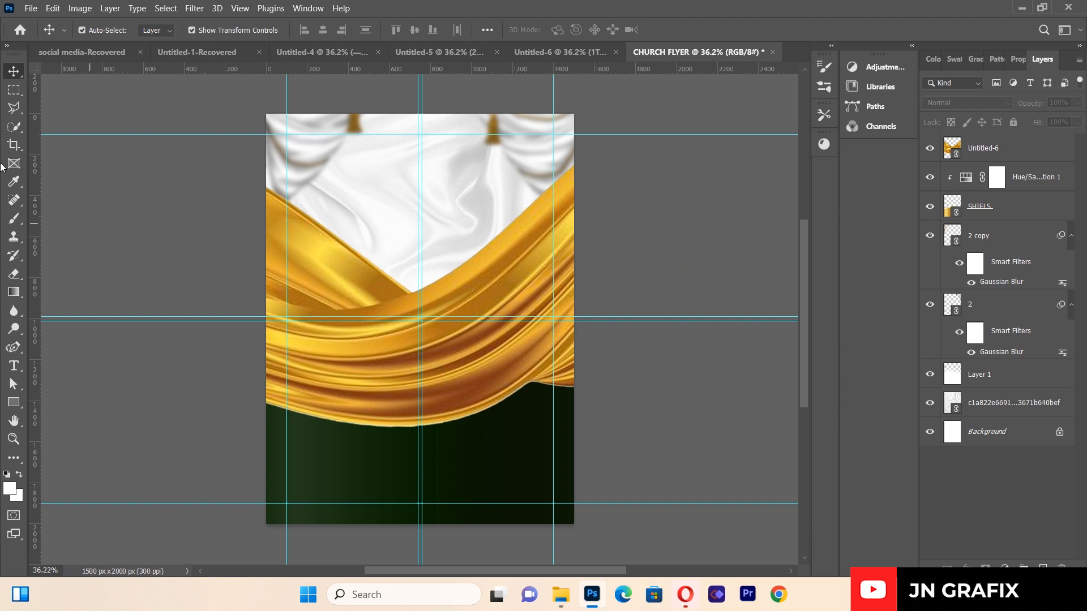
- Place the cut-out photo of the man in the blue shirt as a linked file at 100%, centred at about X 740, Y 751 px
click(31, 8)
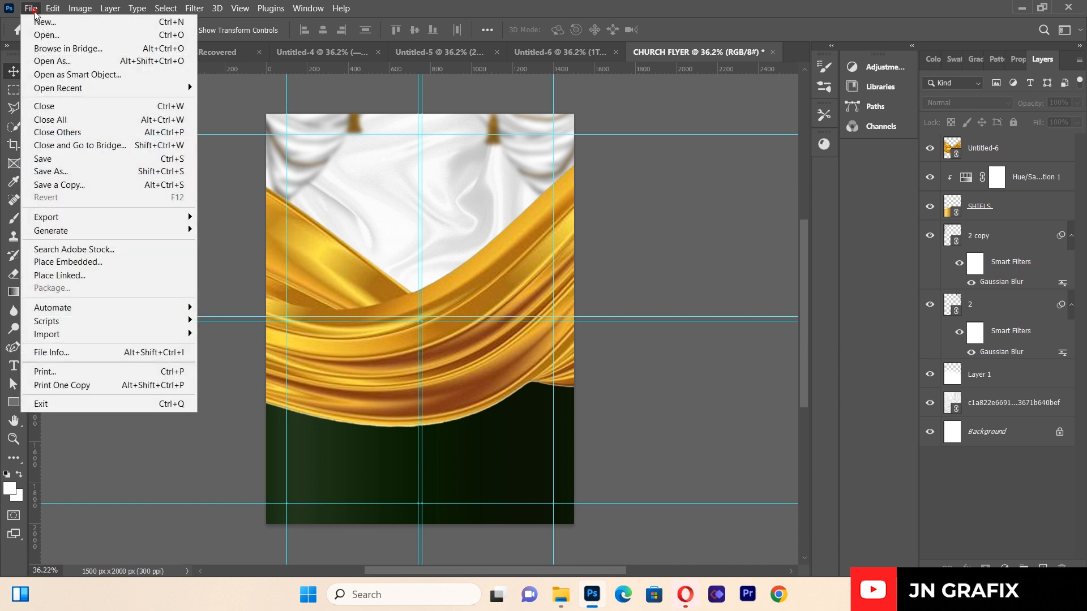
click(83, 275)
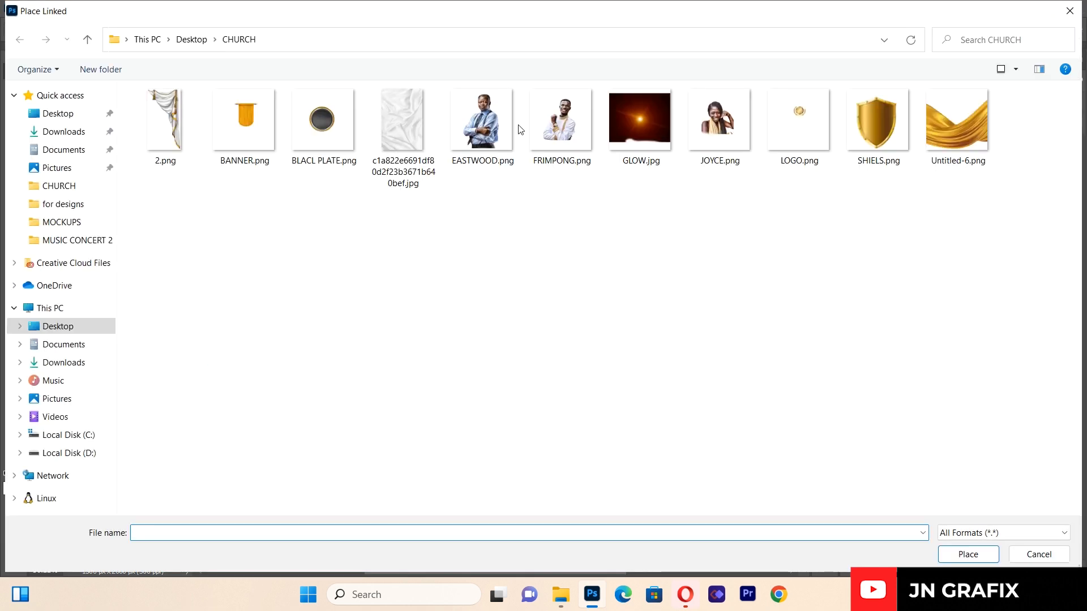
double_click(489, 134)
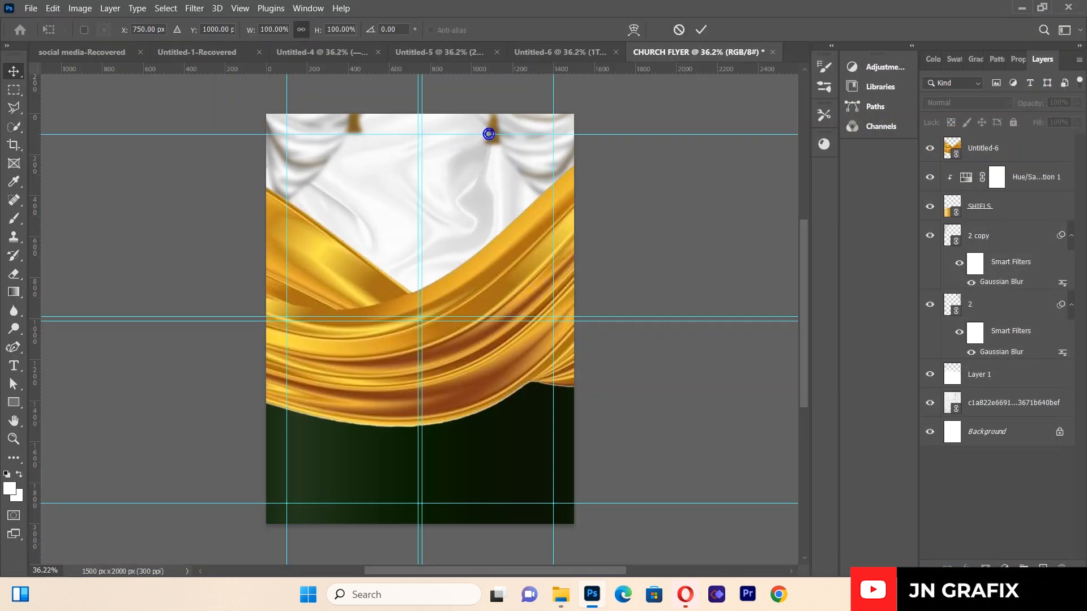
drag(445, 398, 446, 347)
mouse_move(536, 269)
mouse_down()
mouse_move(524, 272)
mouse_move(537, 271)
mouse_up()
drag(474, 288, 470, 288)
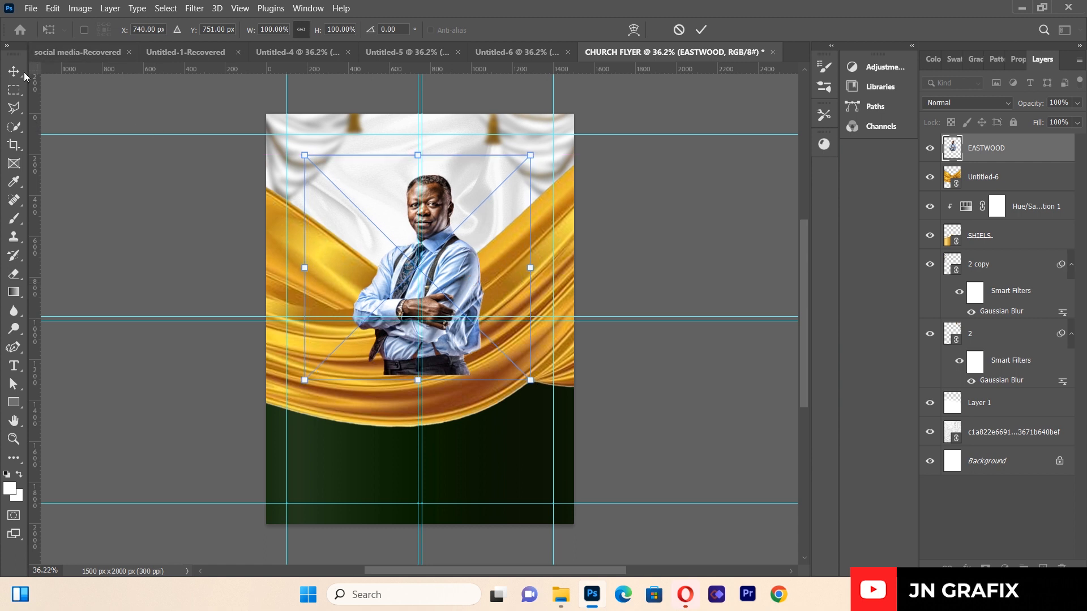
click(81, 211)
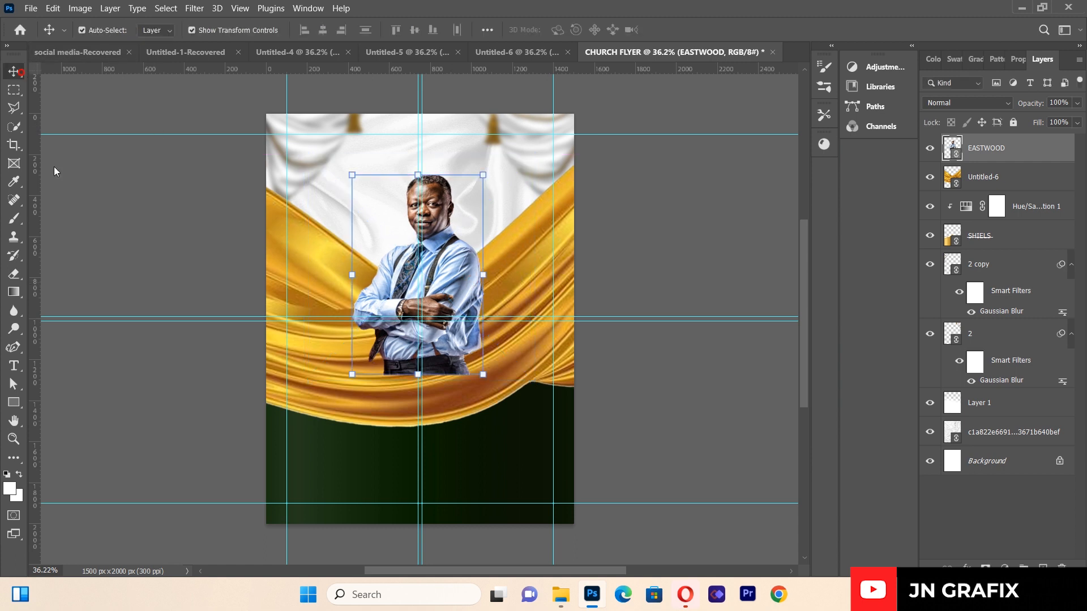
- Place the cut-out photo of the man in the white gold-trimmed shirt as a linked file, layered behind the first man at his right-hand side
click(32, 9)
click(84, 273)
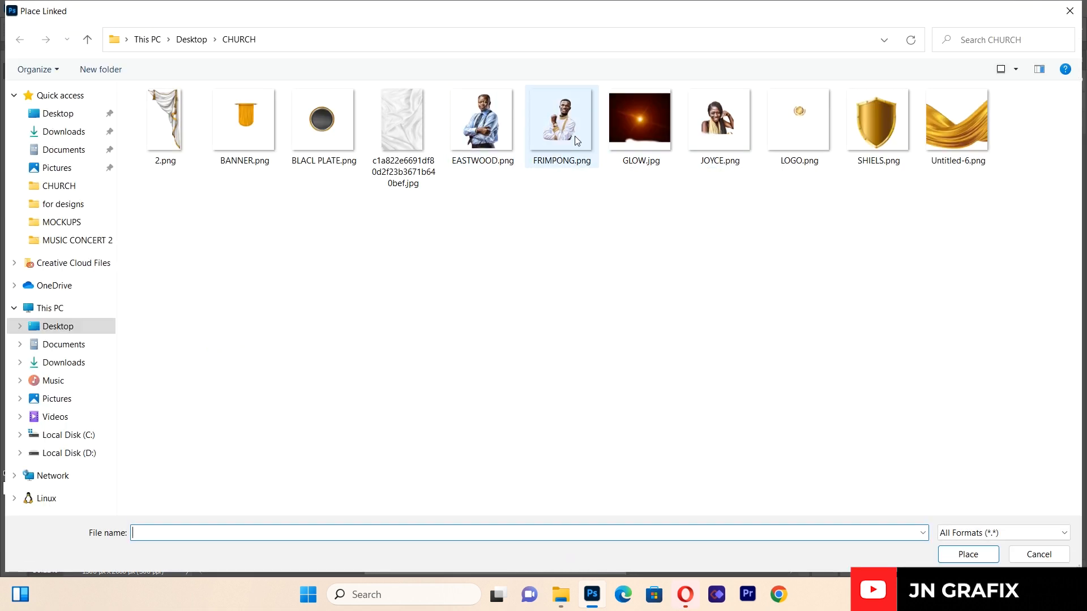
double_click(557, 121)
drag(444, 356, 490, 312)
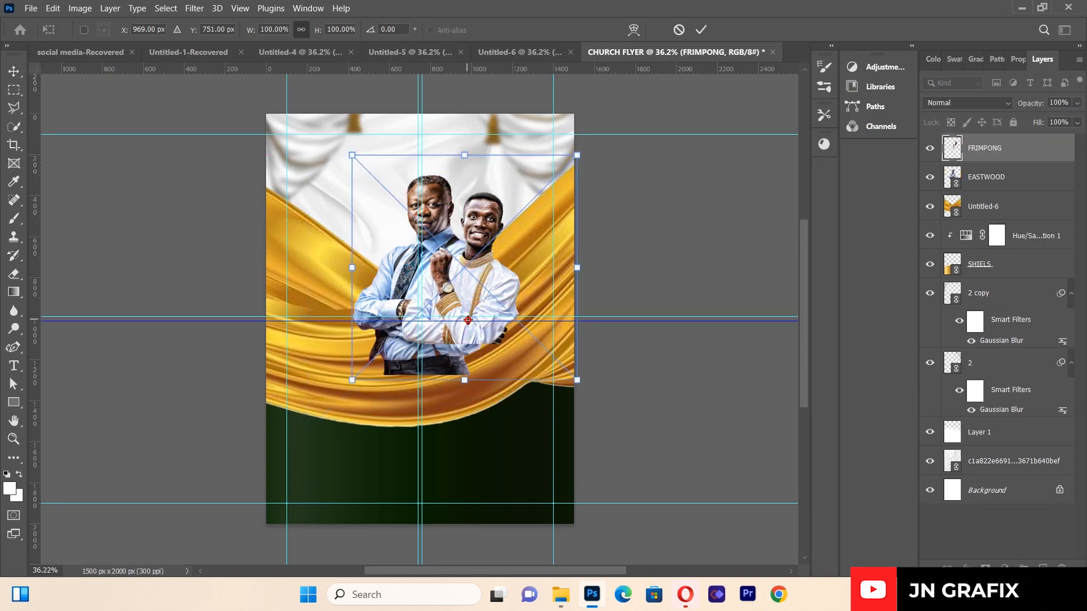
key(Return)
drag(1022, 152, 1003, 187)
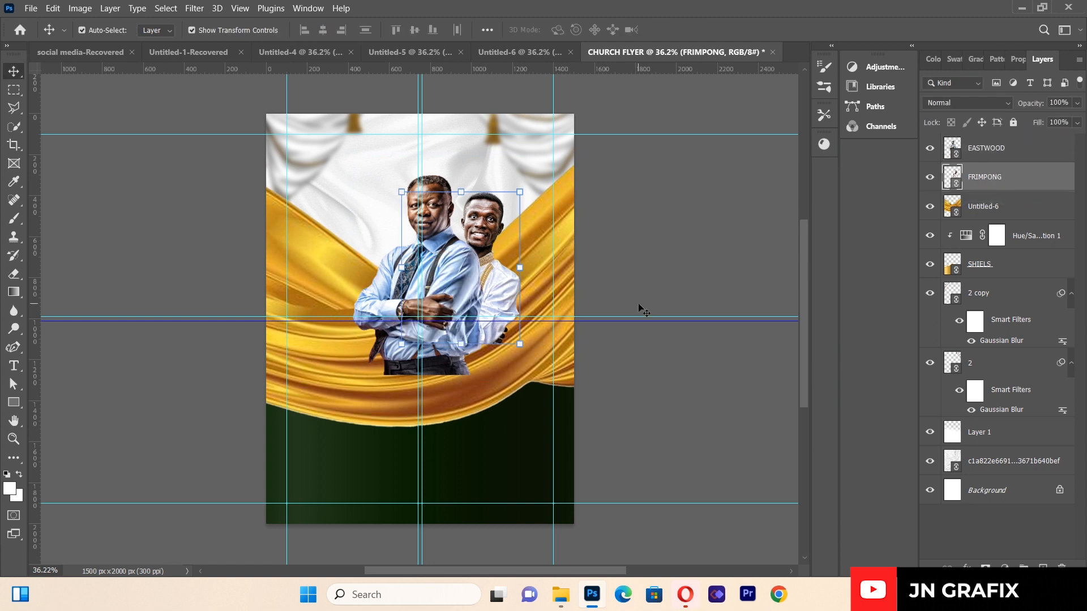
drag(491, 297, 504, 300)
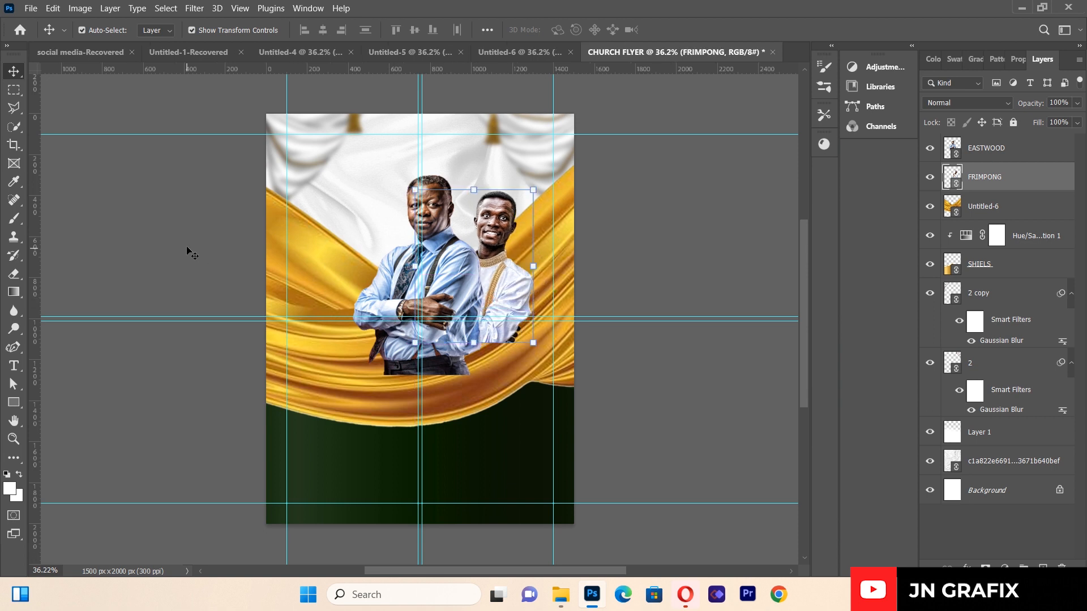
- Place the cut-out photo of the smiling woman as a linked file, layered behind the man in blue with her face left of his shoulder
click(164, 247)
click(32, 8)
click(85, 275)
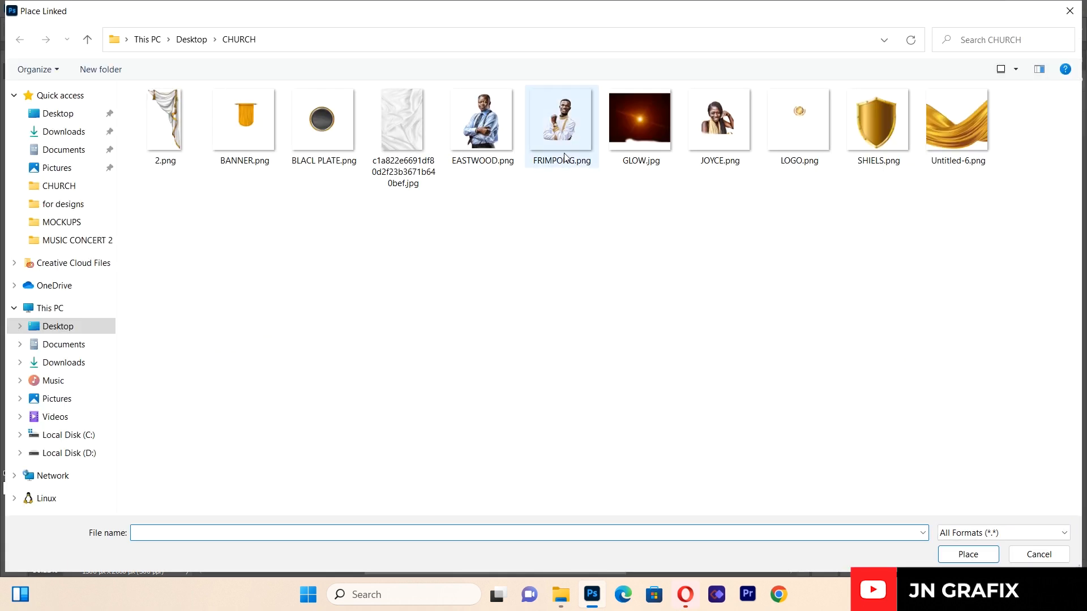
double_click(708, 134)
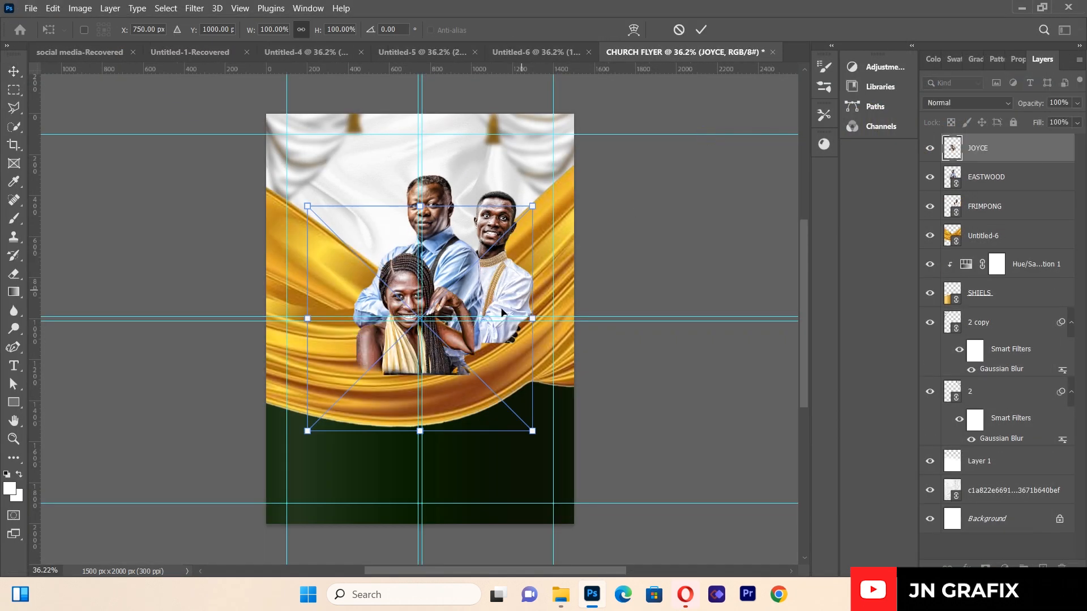
drag(400, 298, 362, 256)
drag(985, 154, 986, 204)
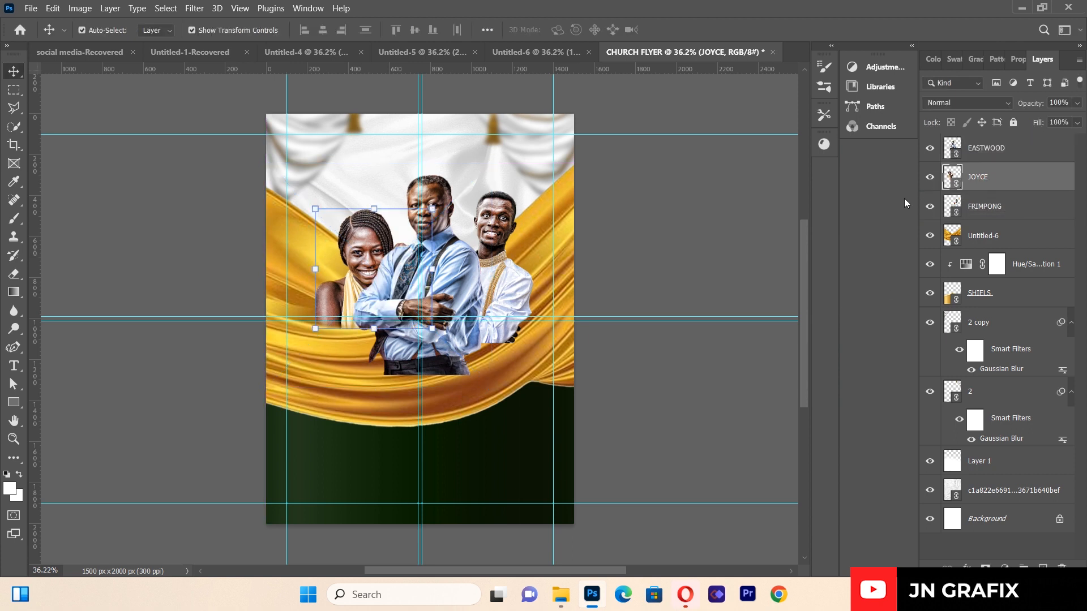
click(711, 228)
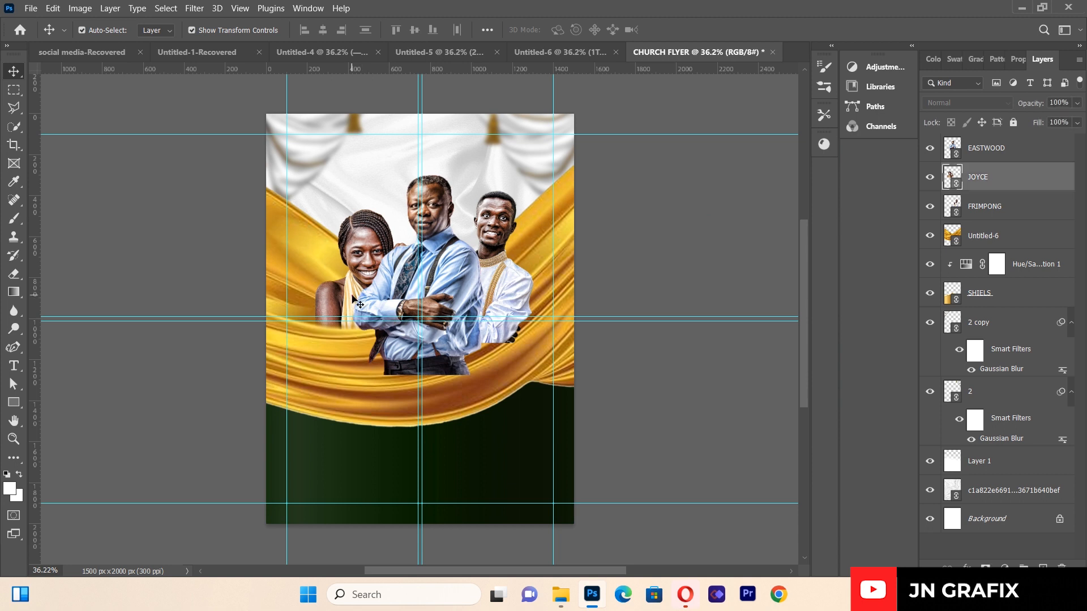
drag(353, 299, 343, 288)
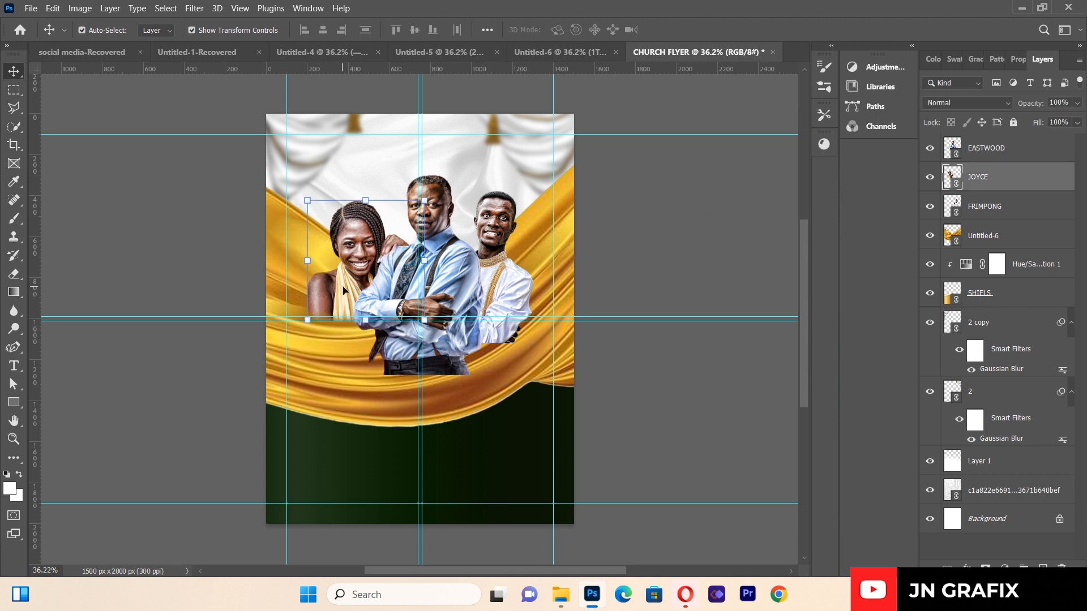
click(219, 296)
- Scale the photo of the man in the white gold-trimmed shirt to 105.27% and centre it at about X 1017, Y 774 px
drag(495, 271, 499, 266)
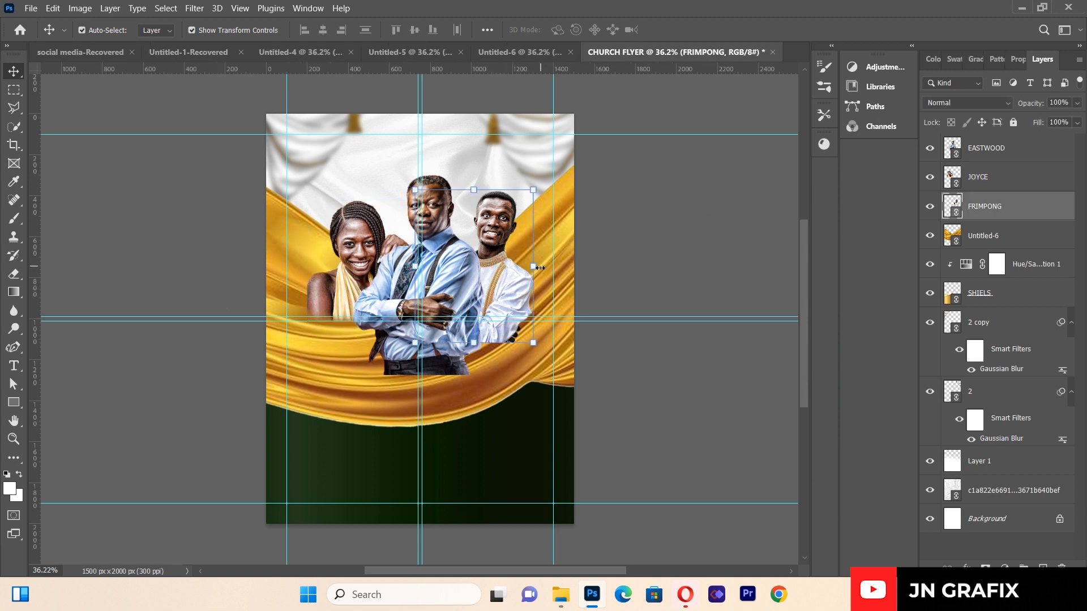
key(ctrl+t)
drag(597, 261, 608, 261)
drag(523, 283, 514, 290)
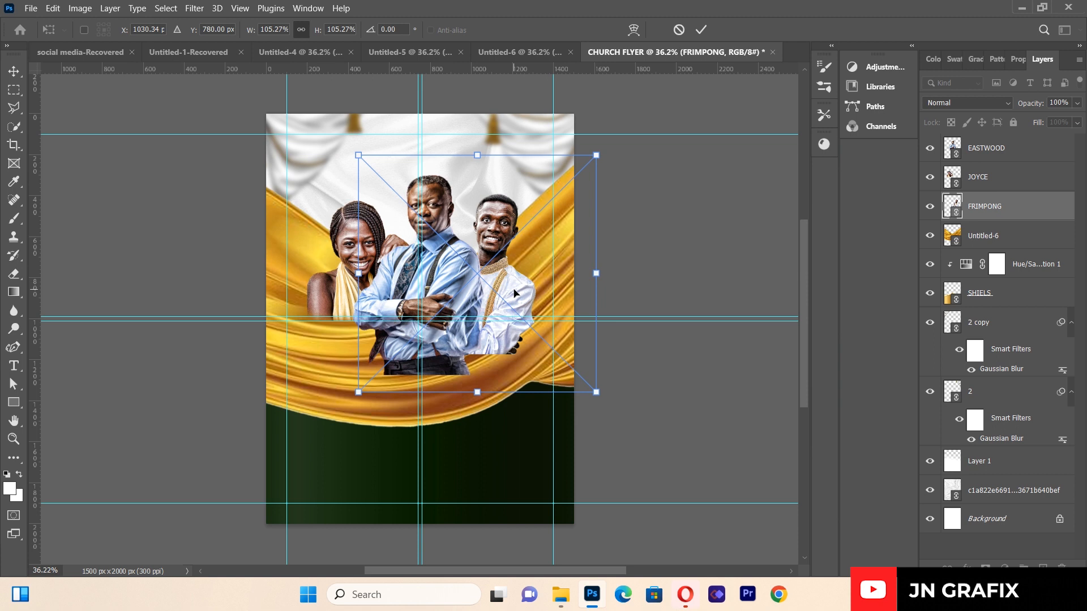
key(Up)
key(Up)
key(Up)
key(Down)
key(Down)
key(Down)
key(Down)
key(Left)
key(Left)
key(Left)
key(Left)
key(Left)
key(Up)
key(Up)
key(Up)
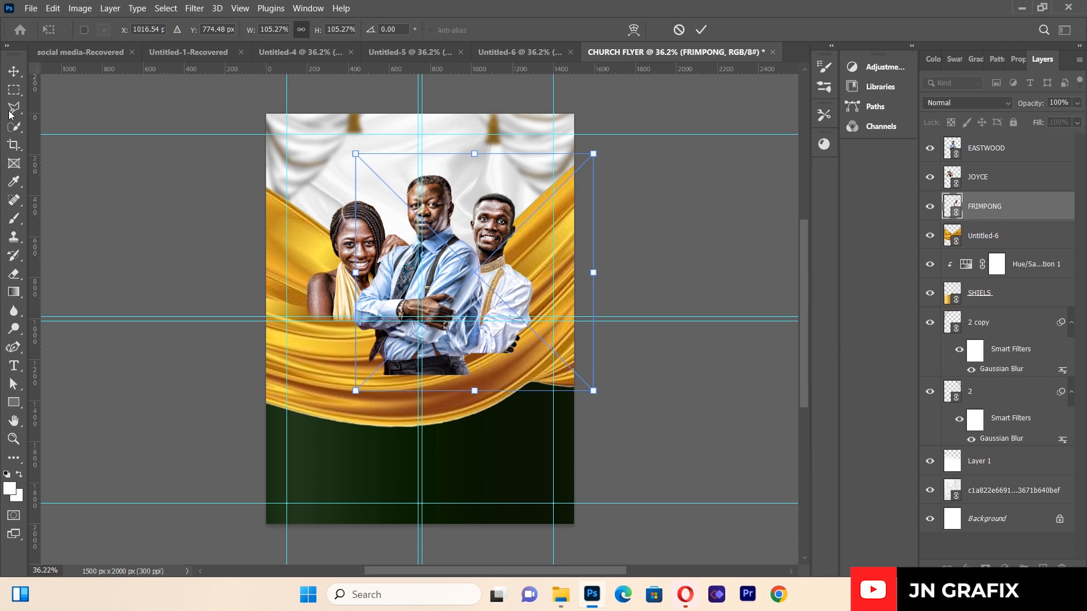
key(Return)
click(109, 225)
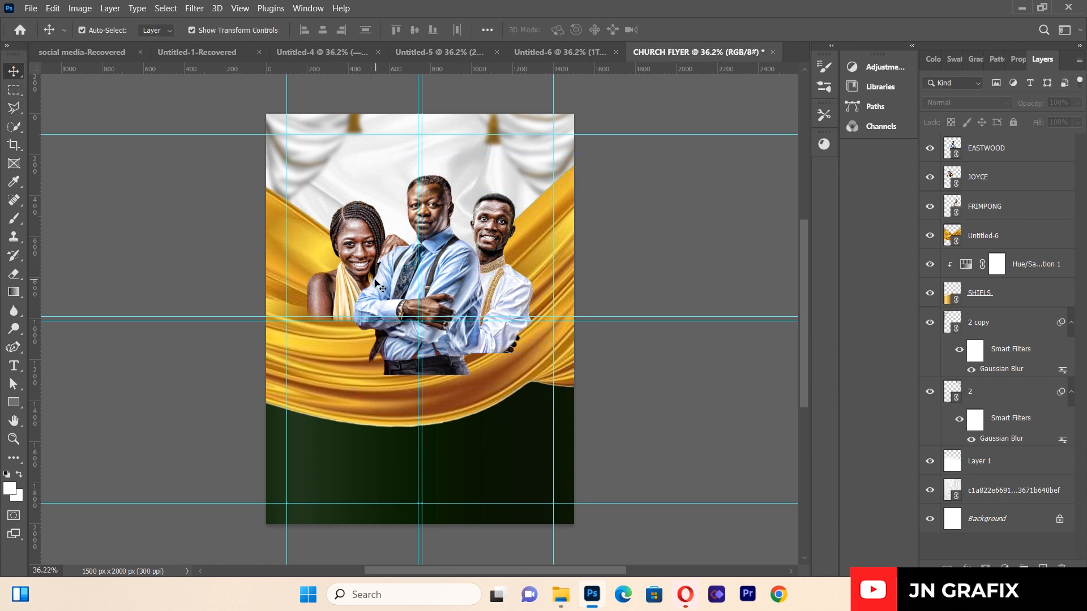
- Select all three speaker photo layers and shift them together slightly to the left
click(983, 211)
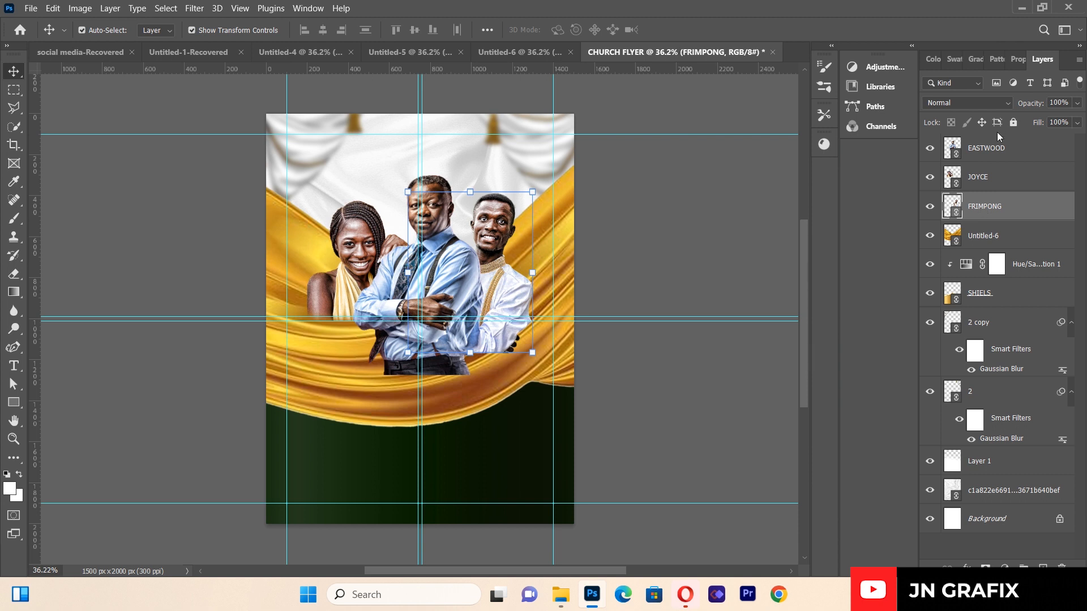
key(shift+Left)
key(shift+Left)
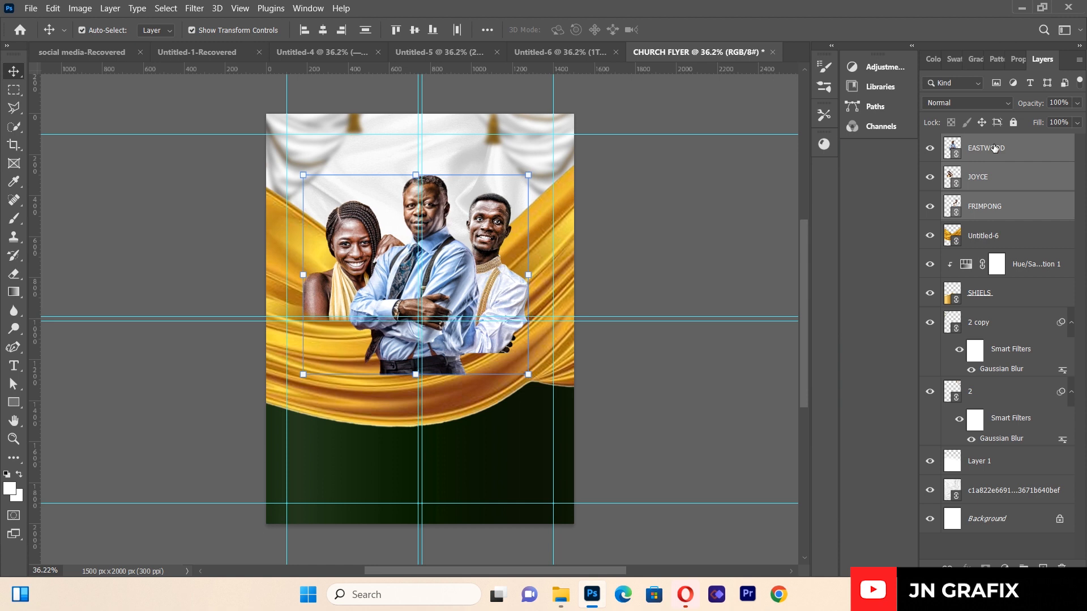
key(shift+Right)
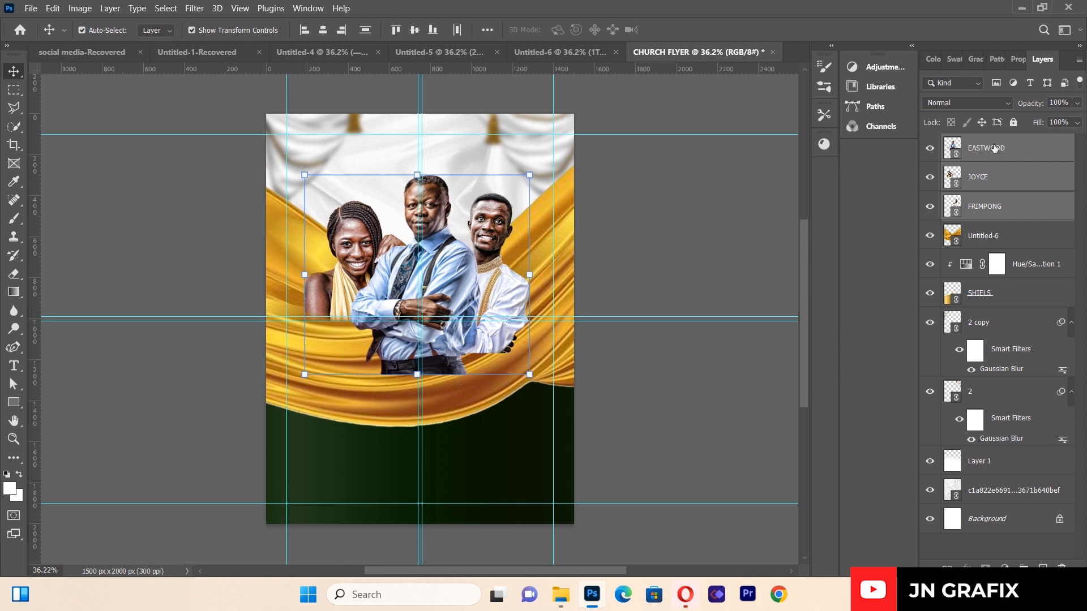
click(643, 231)
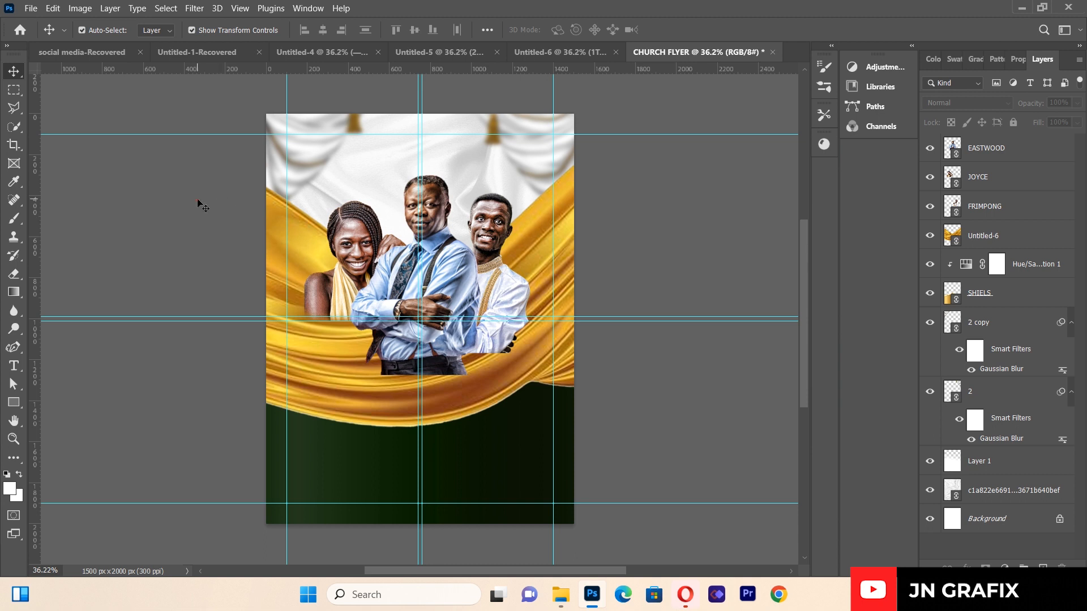
- Place SHIELS.png as a linked file in front of the speakers, scaled to 111.54% and centred at about X 740, Y 1207 px
click(30, 8)
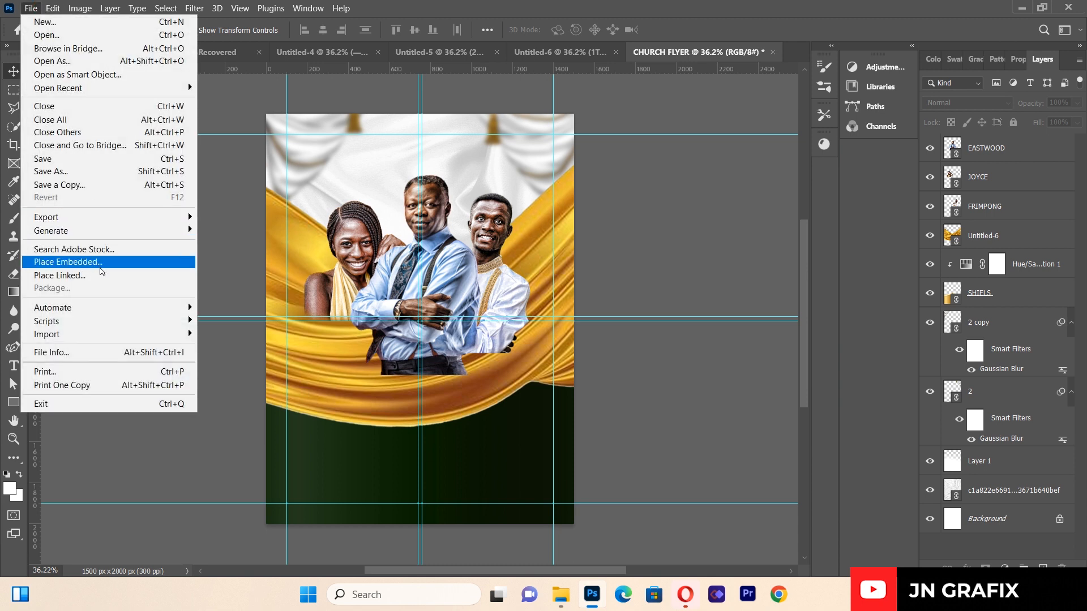
click(101, 274)
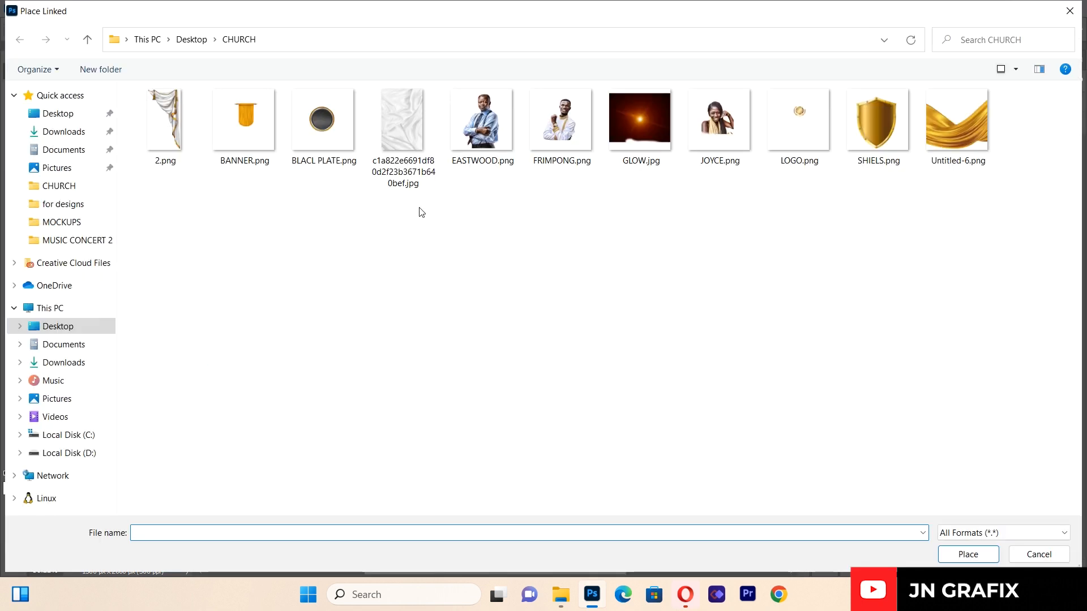
double_click(886, 128)
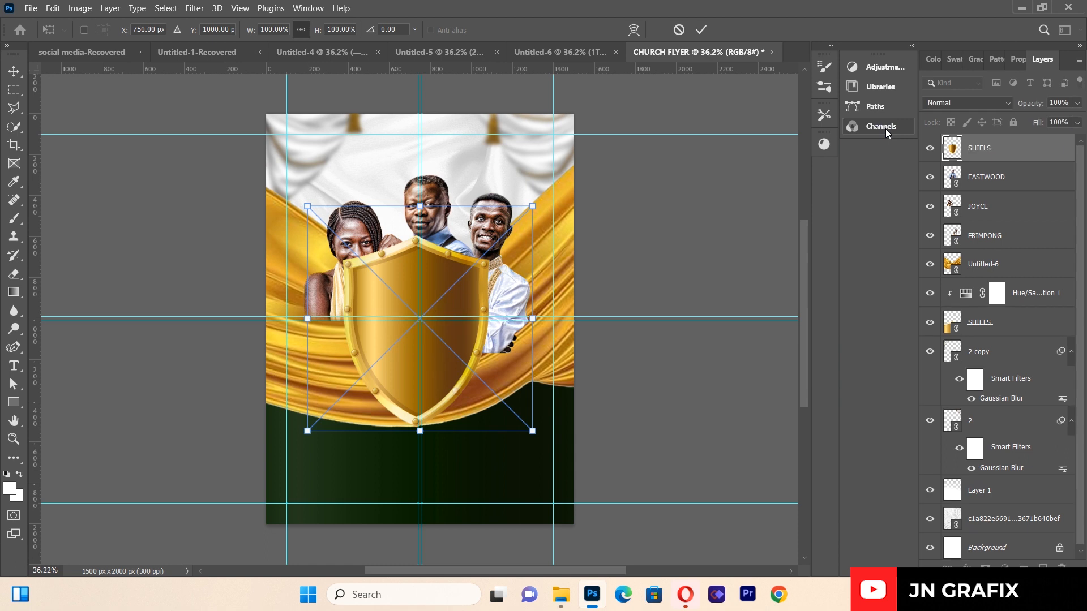
drag(435, 360, 434, 383)
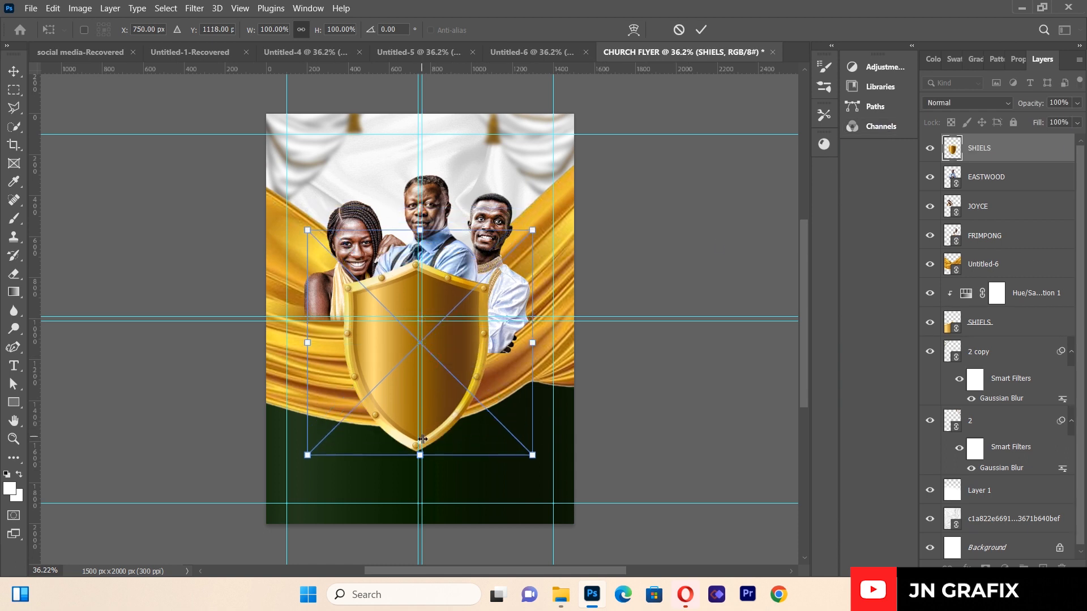
drag(419, 455, 419, 484)
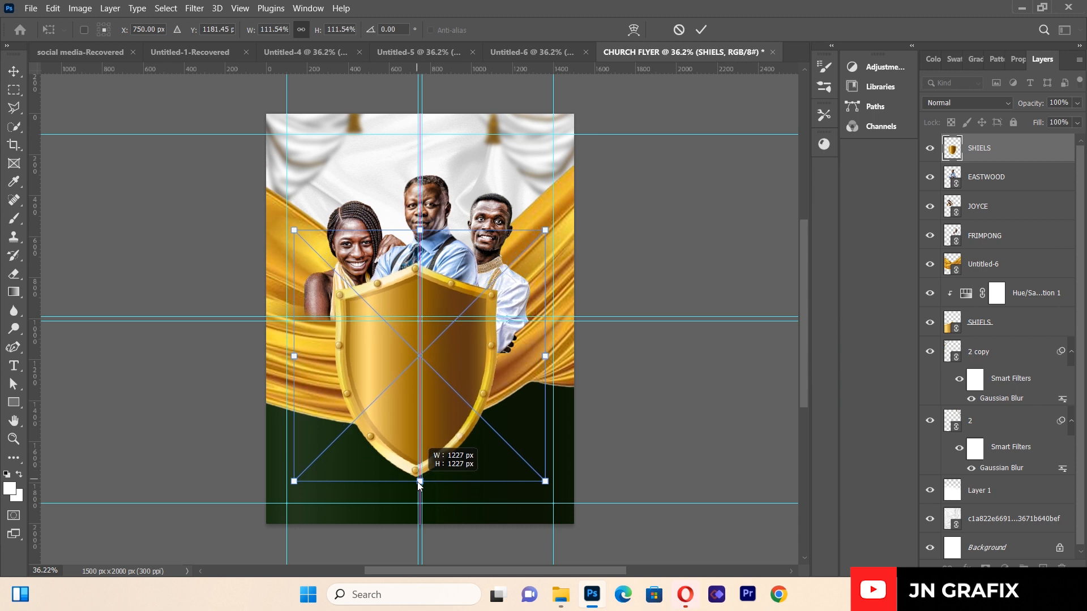
mouse_move(425, 436)
mouse_down()
mouse_move(423, 424)
mouse_move(423, 445)
mouse_up()
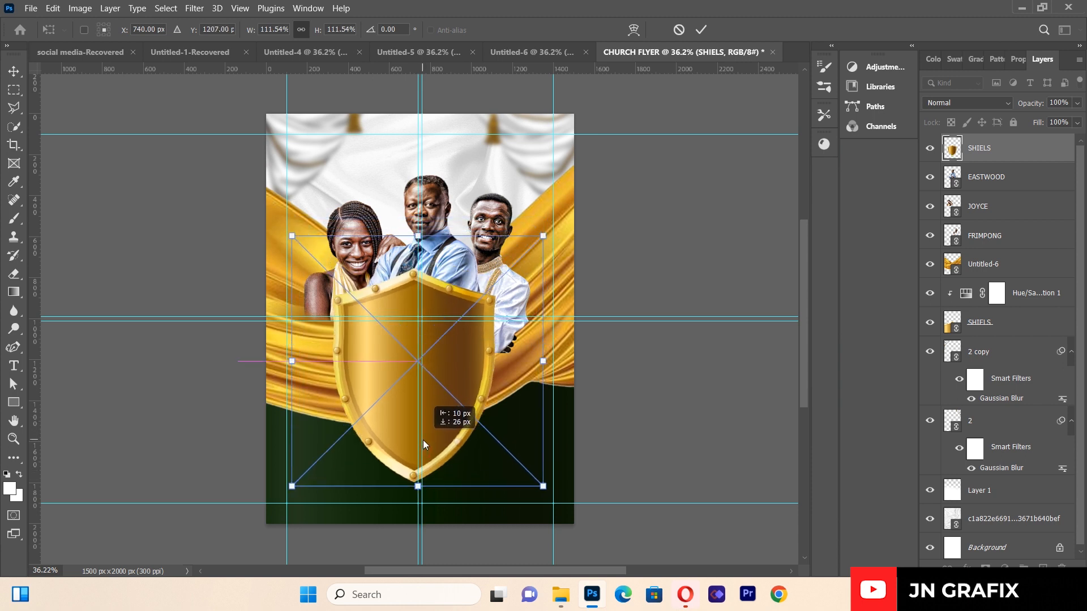
- Nudge the gold shield to about X 748, Y 1199 px, apply the transform, and lower the shield slightly
key(Right)
key(Right)
key(Up)
key(Up)
key(Up)
key(Right)
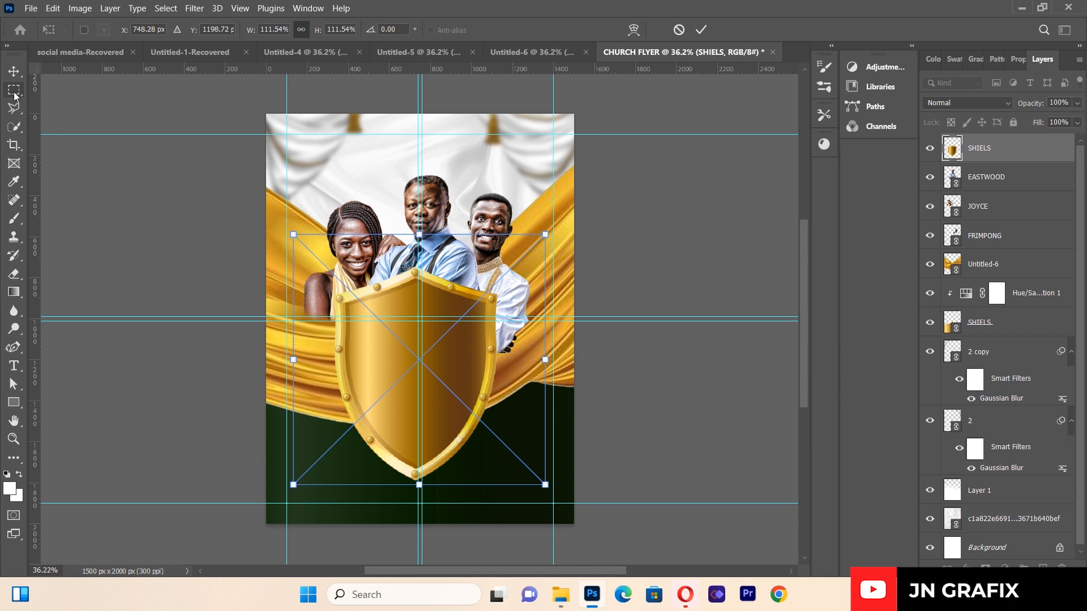
key(Return)
click(137, 221)
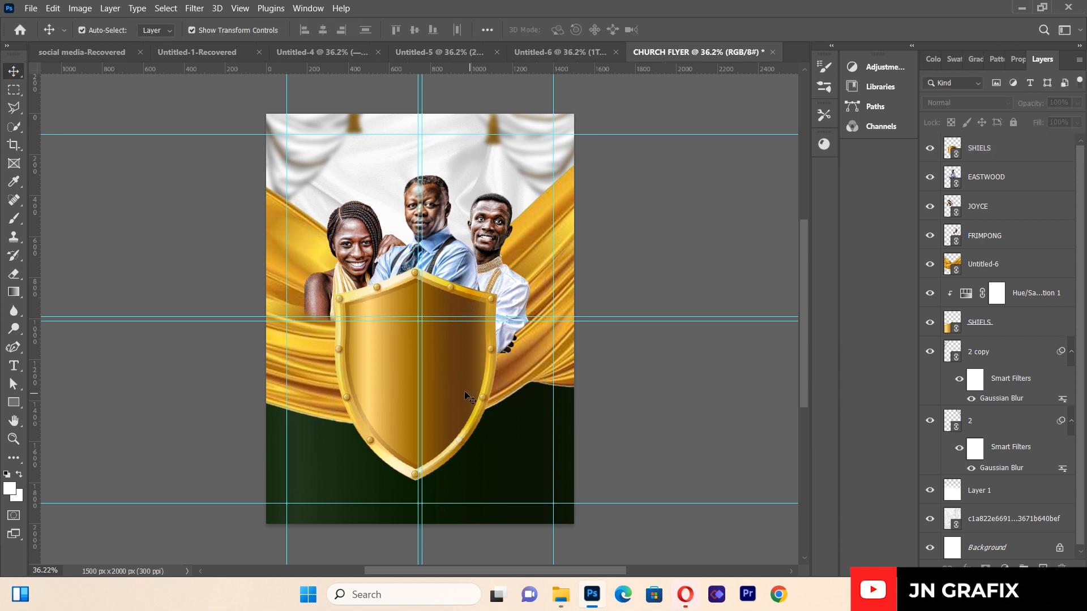
drag(448, 369, 447, 372)
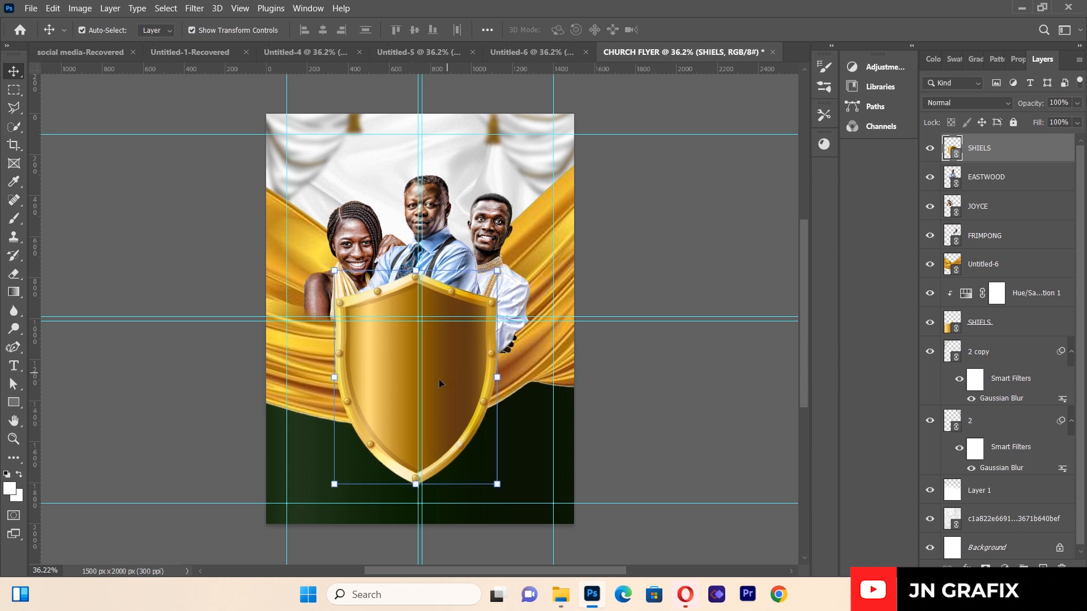
click(154, 261)
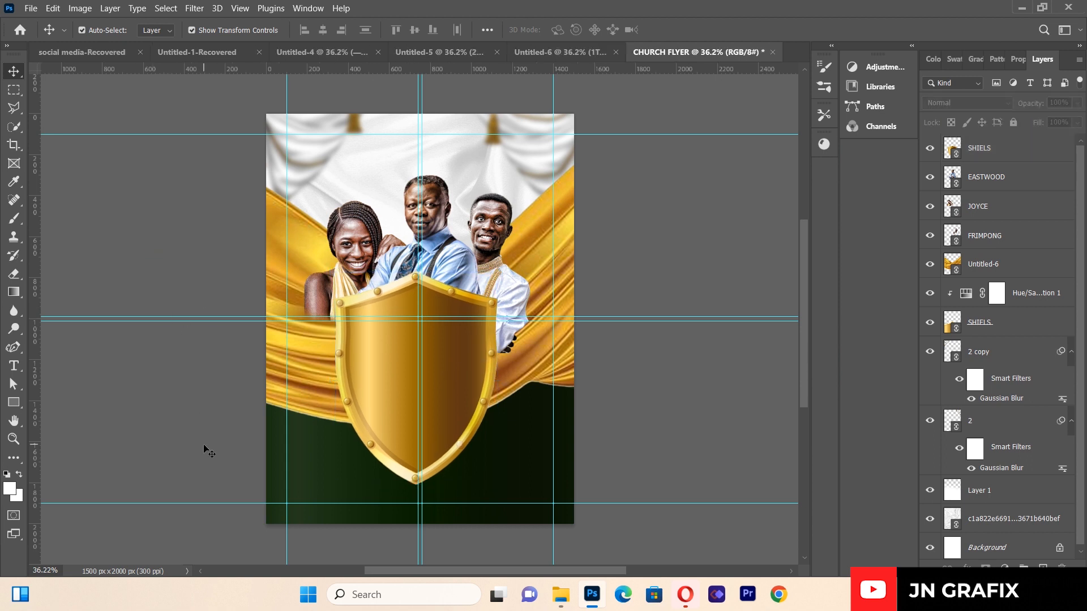
- Create a centred paragraph text box over the lower shield and dark base, and enter SPIRIT in it
click(14, 366)
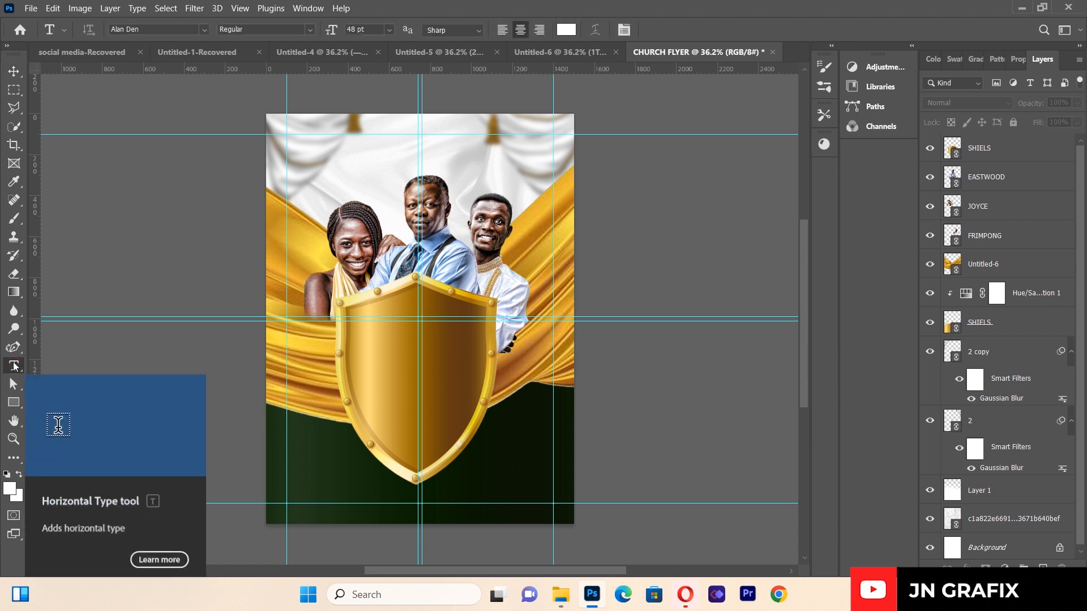
drag(300, 353, 548, 496)
key(BackSpace)
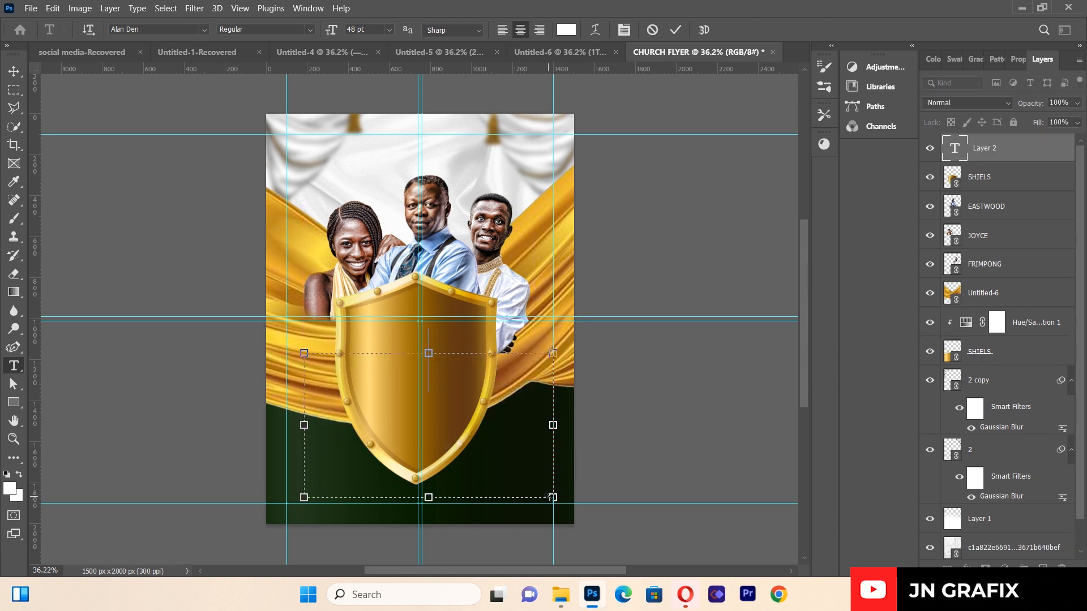
text(SPIRIT)
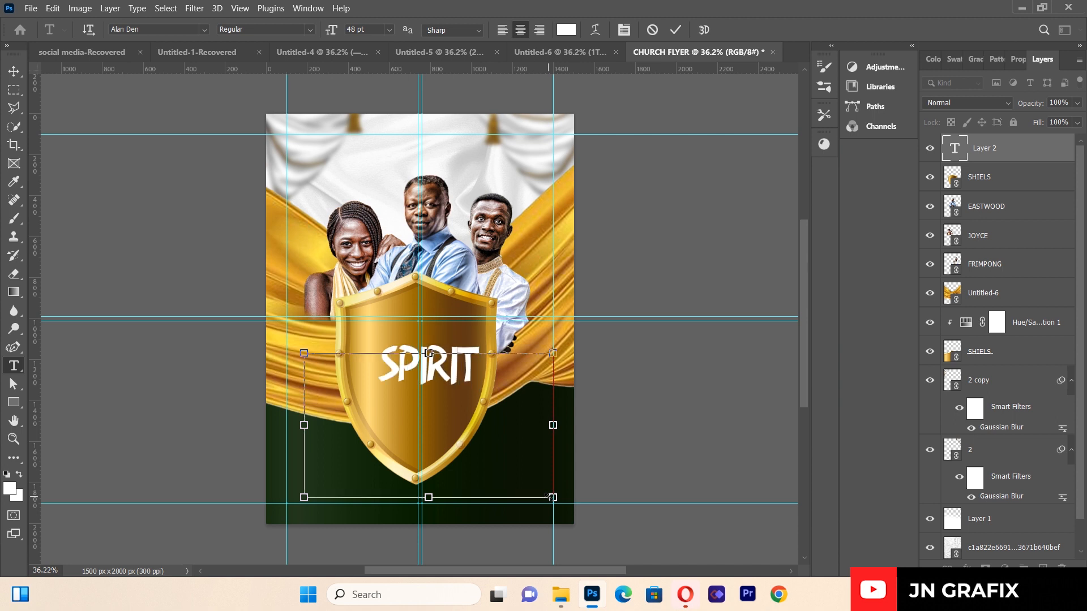
- Set the colour of the whole SPIRIT text to dark brown 2d1a03 and put away the character and paragraph settings
key(ctrl+a)
click(624, 29)
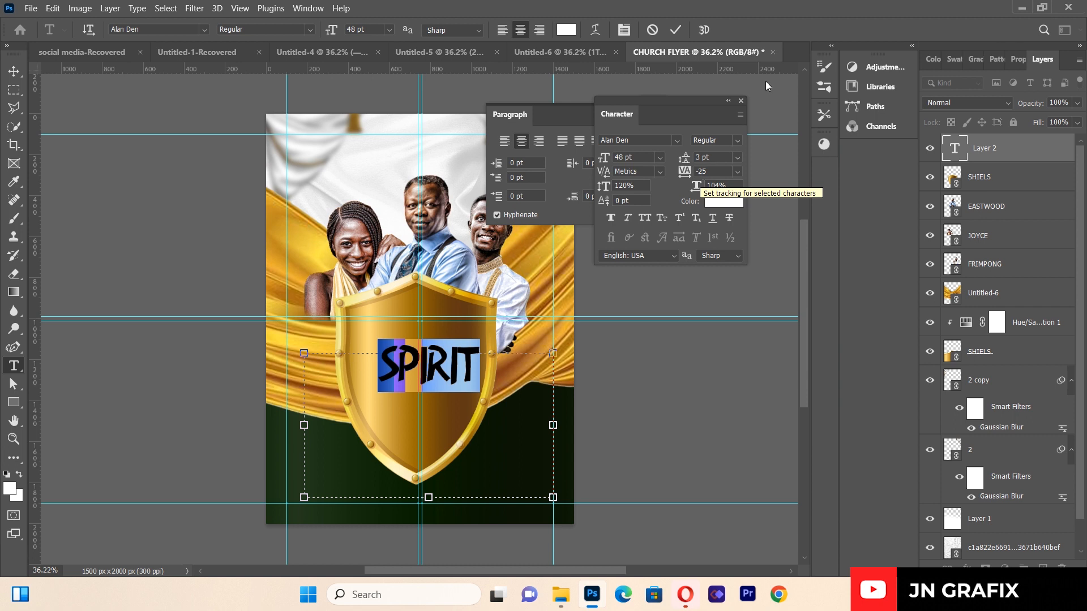
click(725, 202)
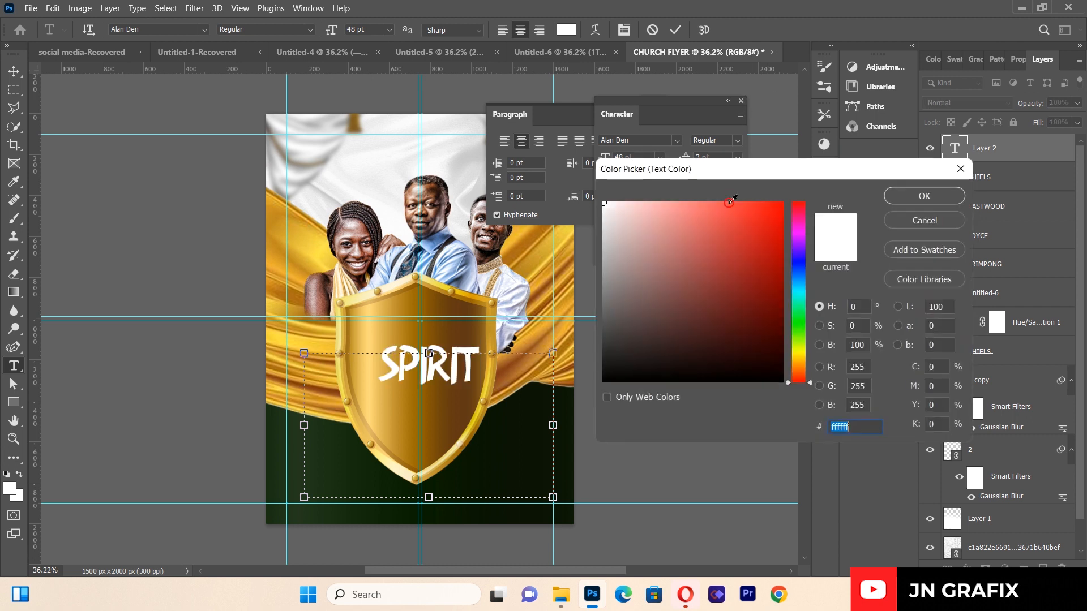
click(533, 408)
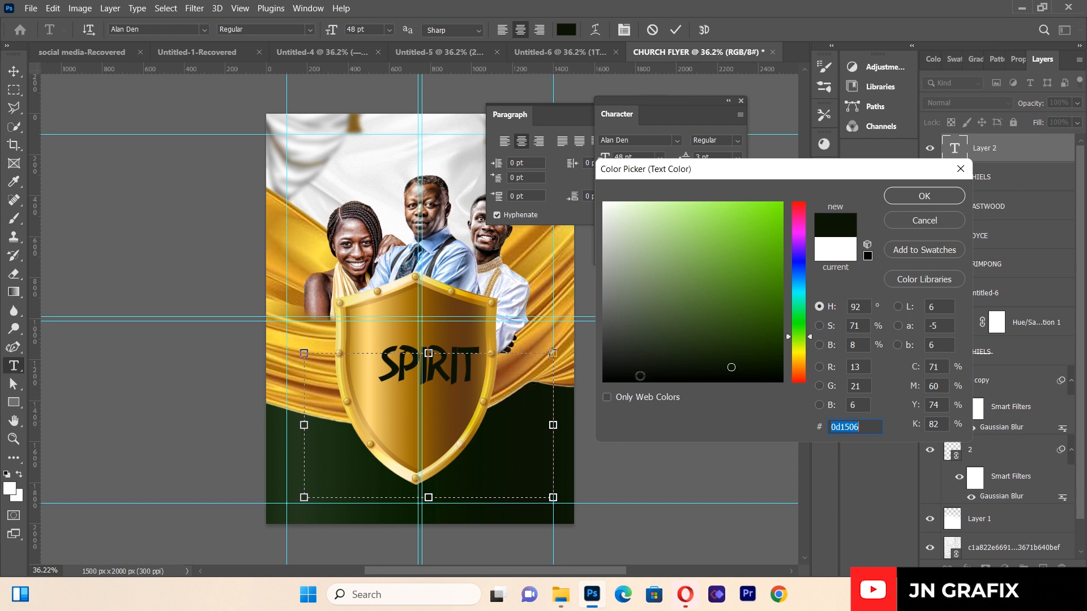
click(690, 359)
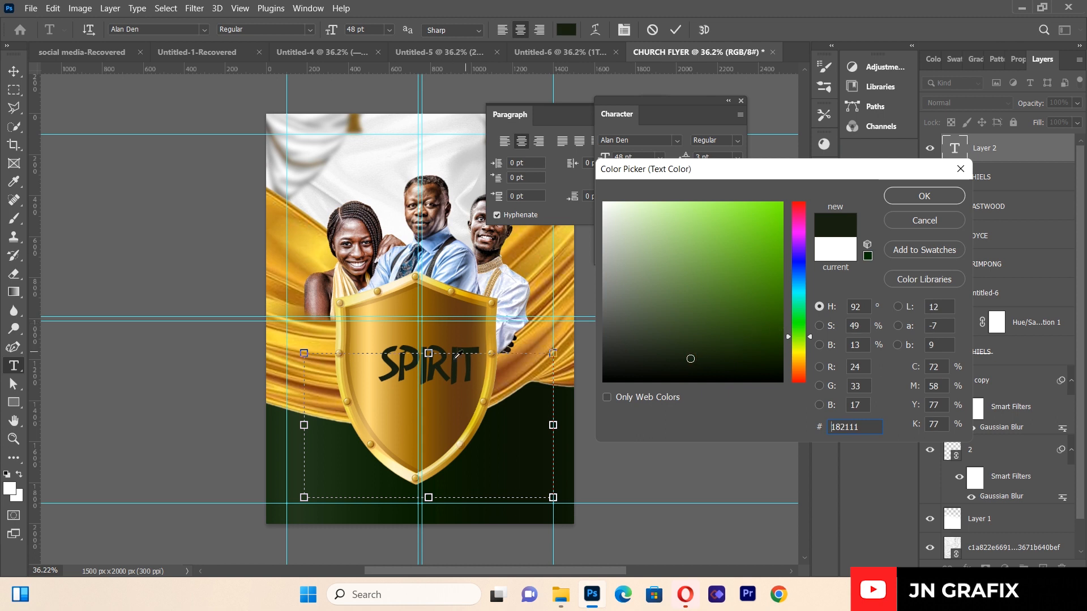
click(453, 338)
drag(799, 349, 798, 339)
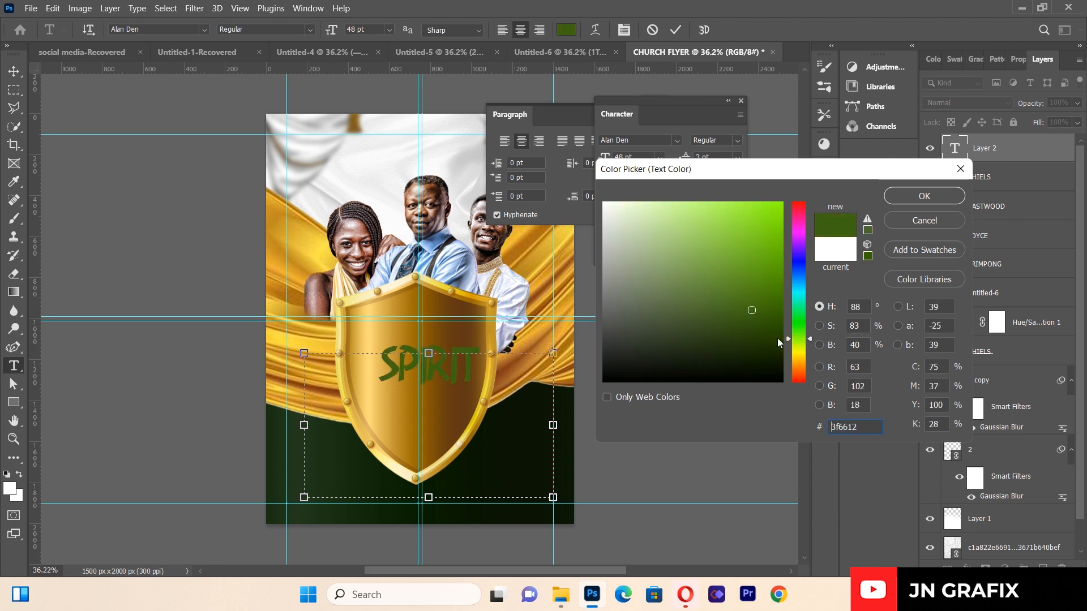
click(449, 326)
click(773, 351)
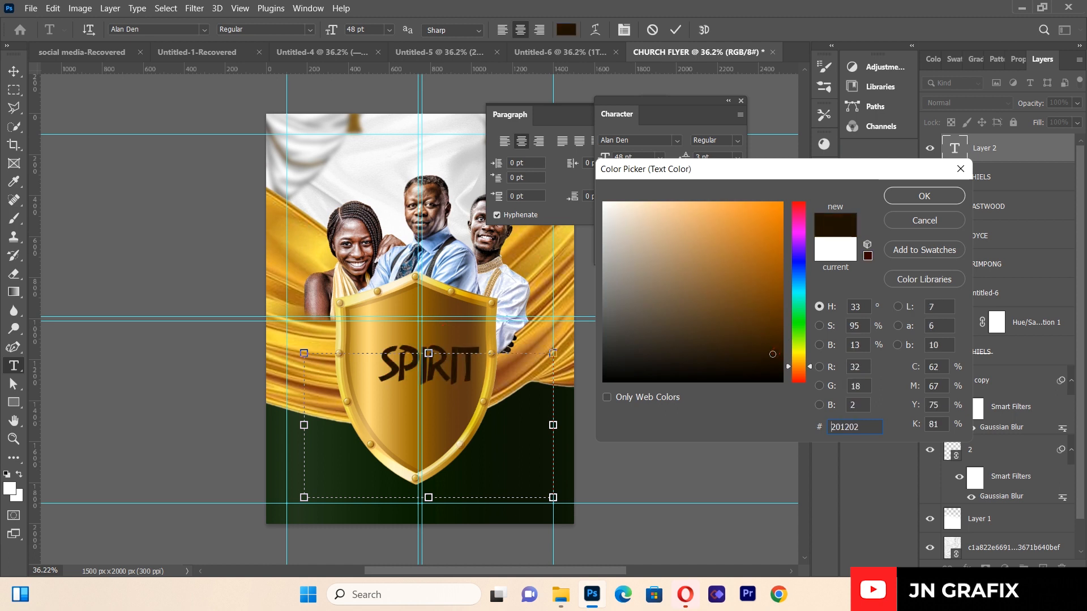
drag(773, 352, 773, 351)
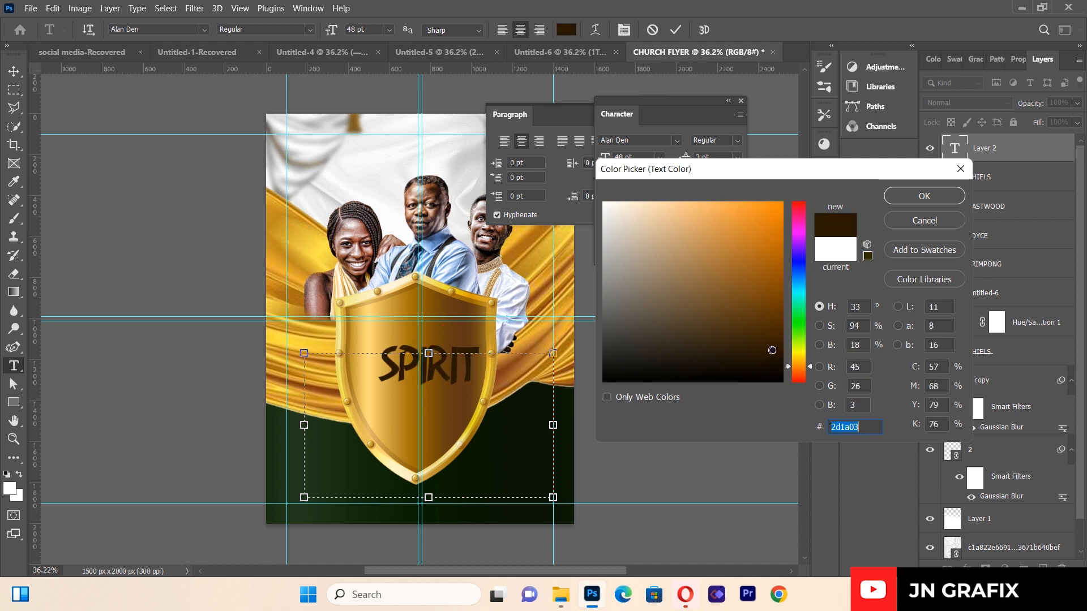
click(925, 196)
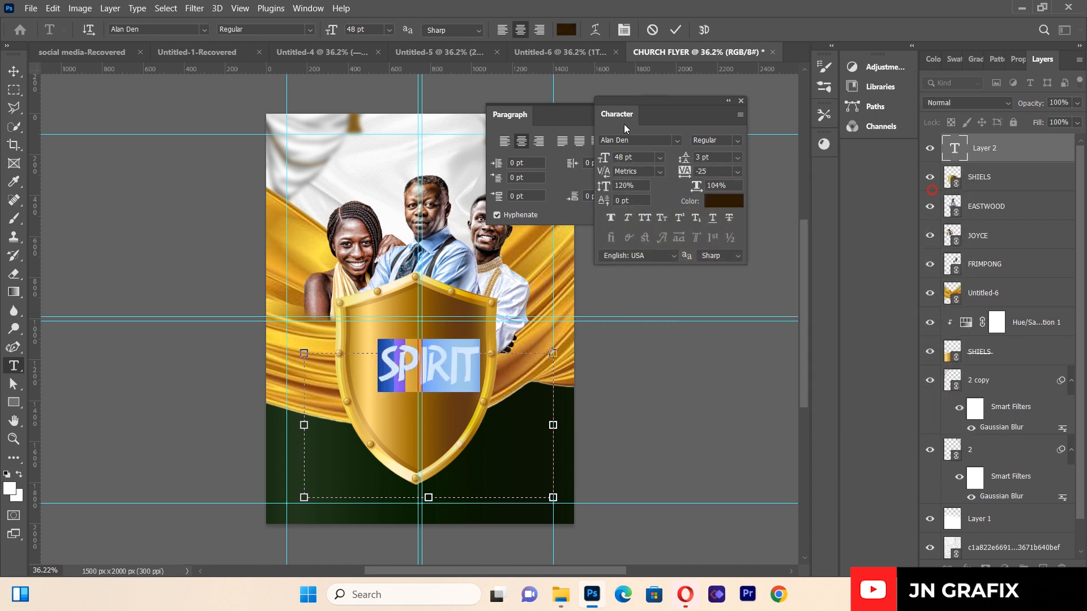
click(727, 100)
click(657, 101)
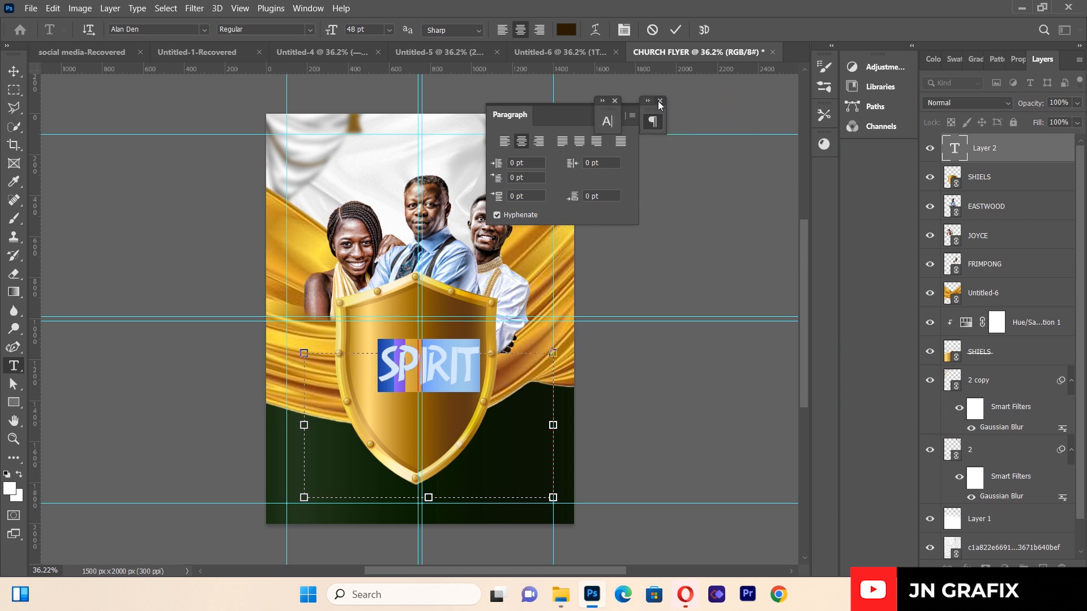
- Put away the remaining character settings, finish editing the SPIRIT text and move it up and centre it on the shield's upper half
click(615, 102)
click(13, 83)
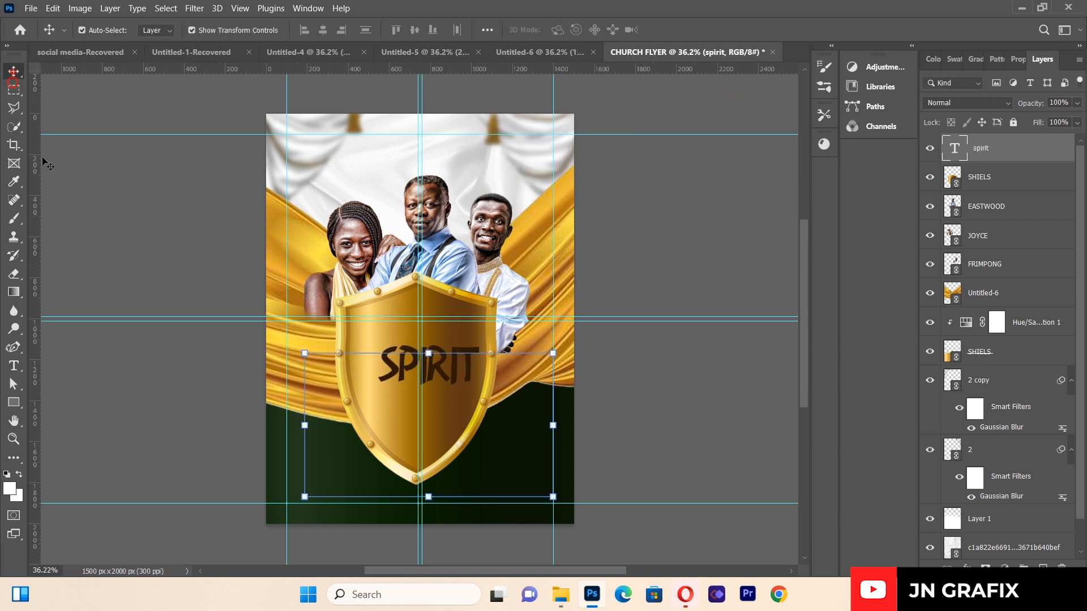
click(80, 226)
drag(453, 374, 441, 351)
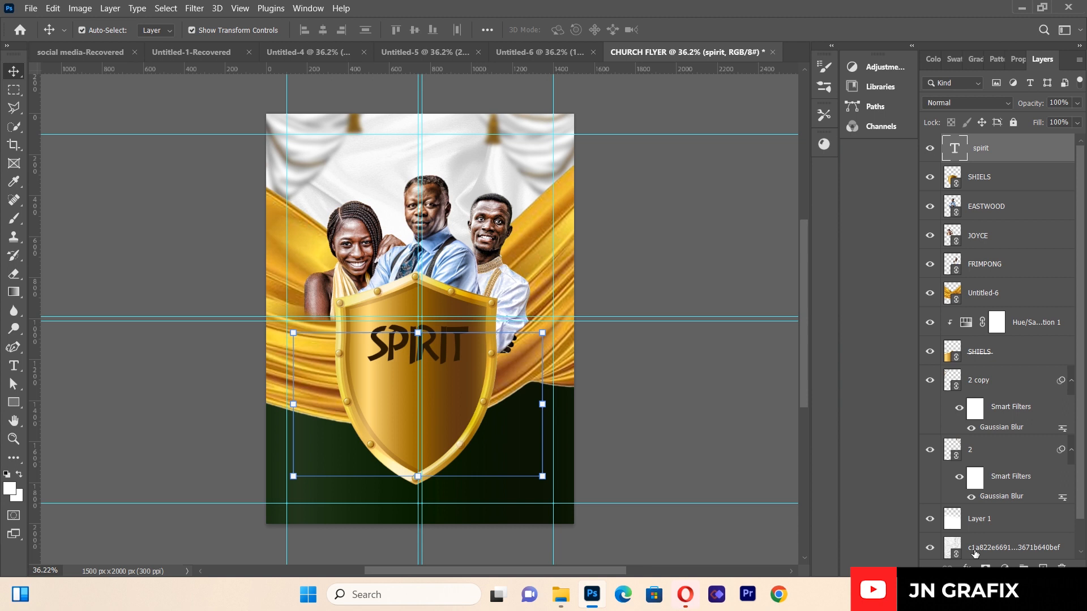
- Apply Bevel & Emboss to the SPIRIT text: Outer Bevel, Chisel Hard, depth 1000%, direction Down, size 24 px, with orange highlight
click(966, 567)
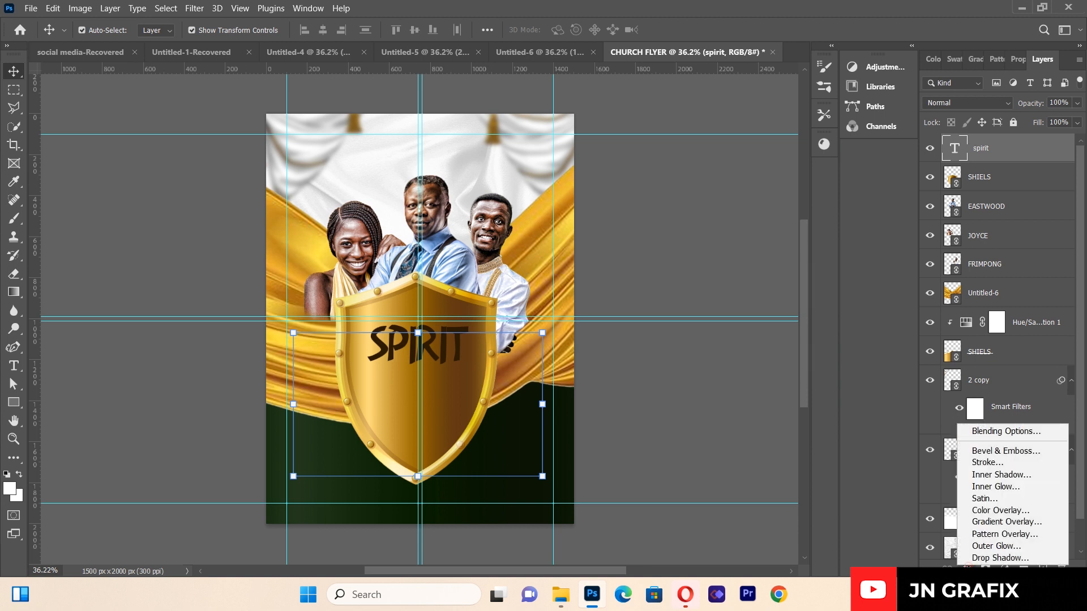
click(989, 451)
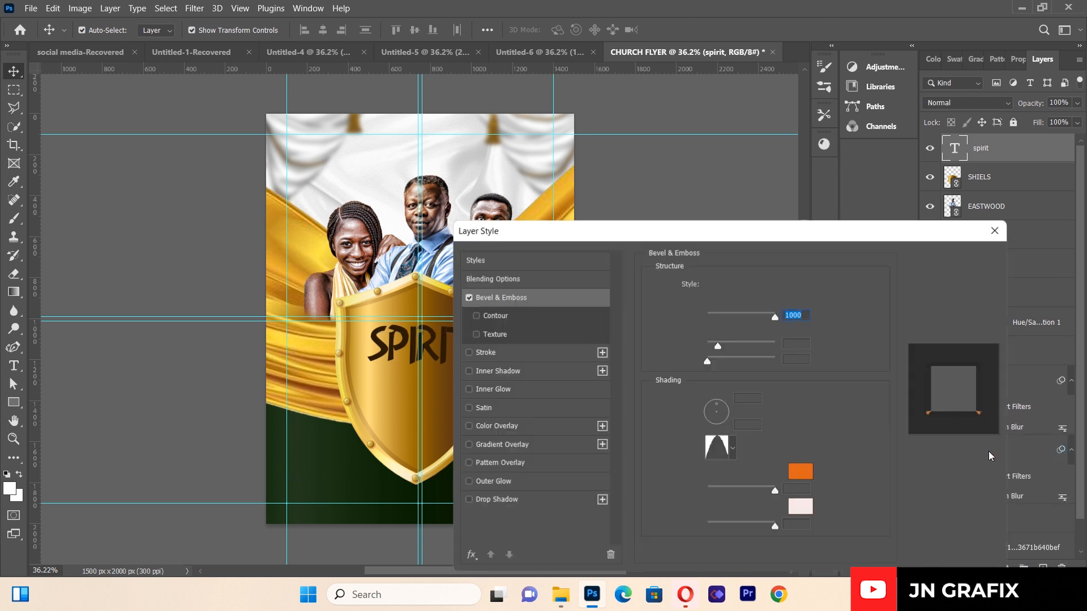
drag(756, 234, 859, 217)
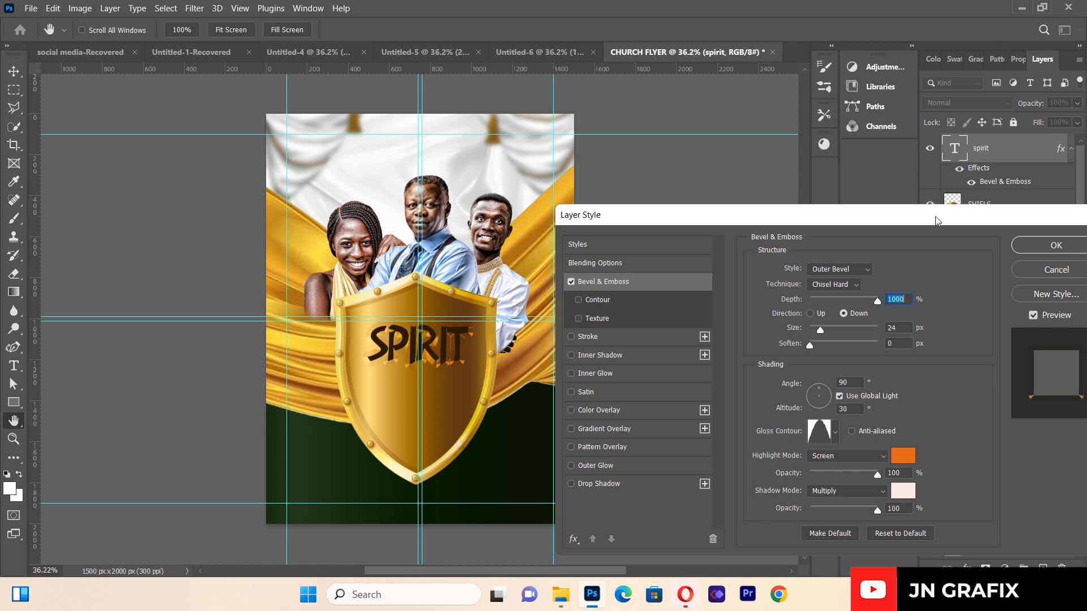
drag(938, 215, 872, 211)
click(959, 243)
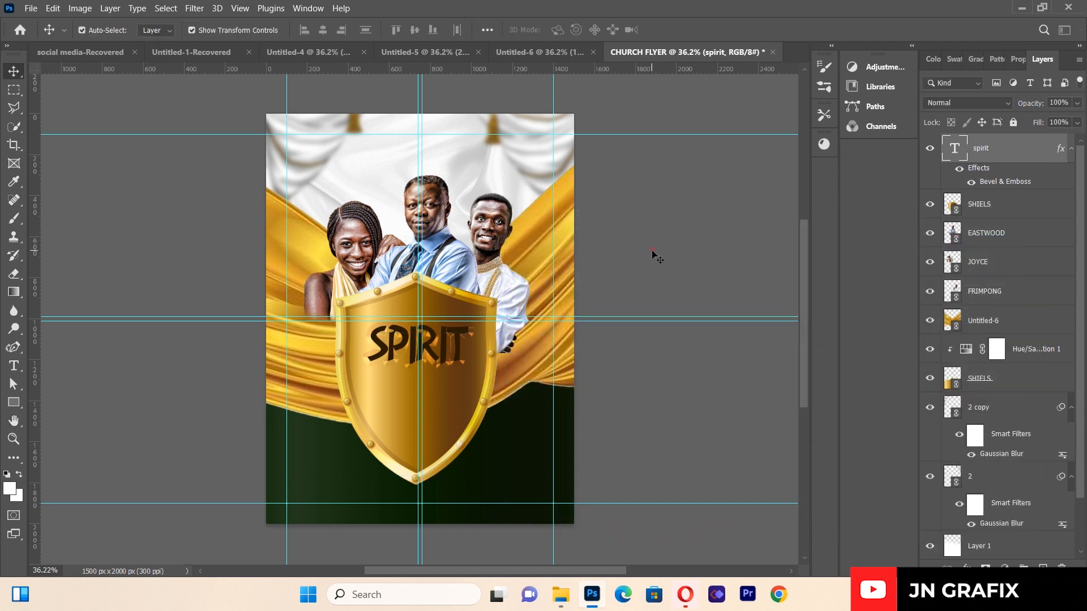
- Duplicate the bevelled SPIRIT text directly below the original on the shield
click(398, 357)
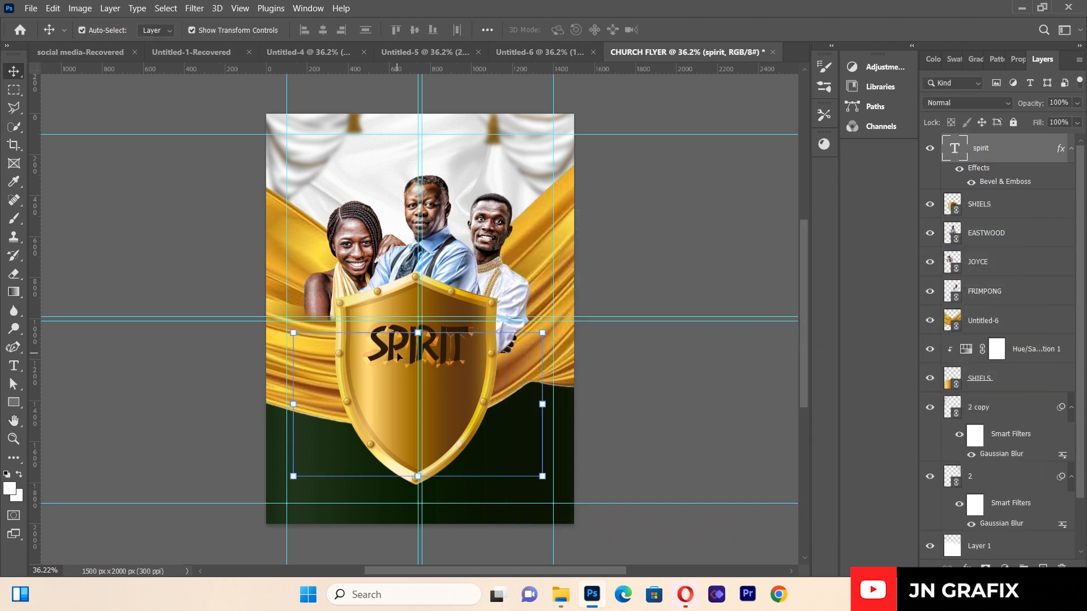
key(ctrl)
drag(398, 357, 397, 399)
- Replace the wording of the lower SPIRIT copy with SURGE and finish the text edit
key(t)
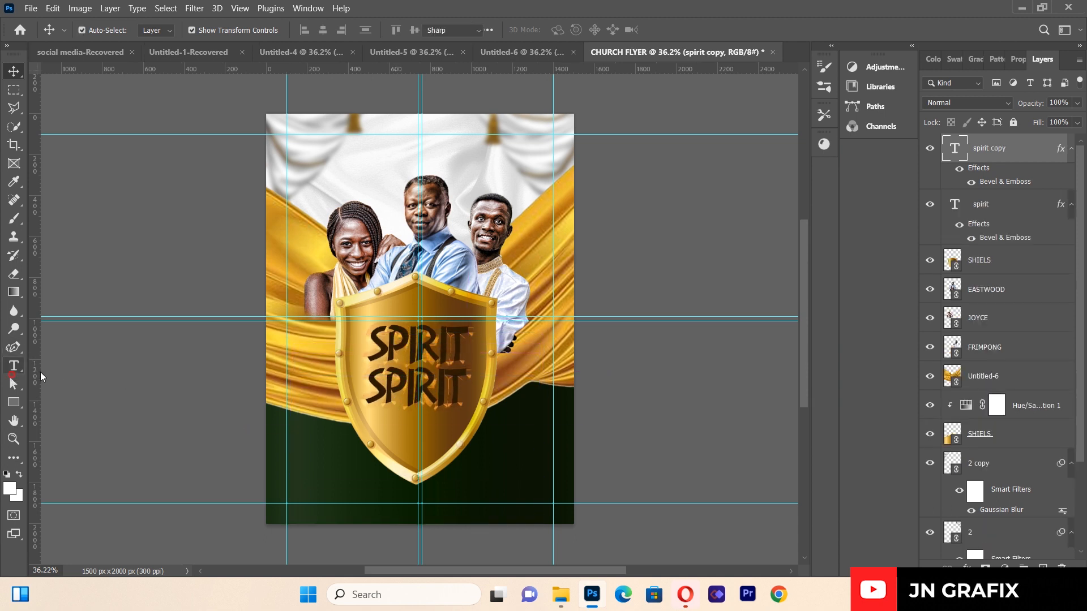
click(392, 396)
double_click(392, 397)
key(BackSpace)
text(SURGE)
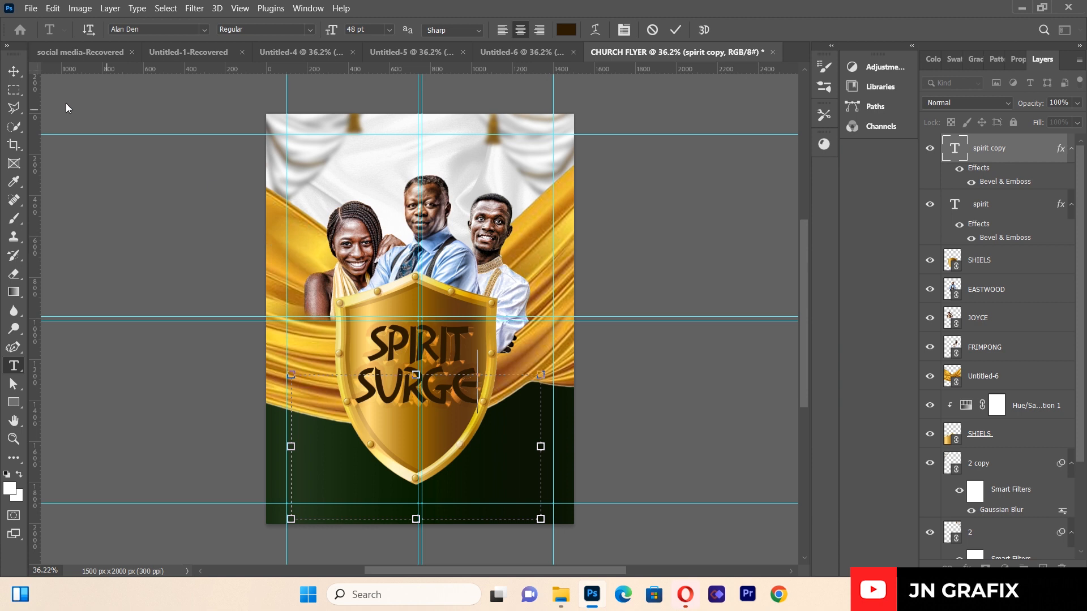
click(10, 73)
click(180, 434)
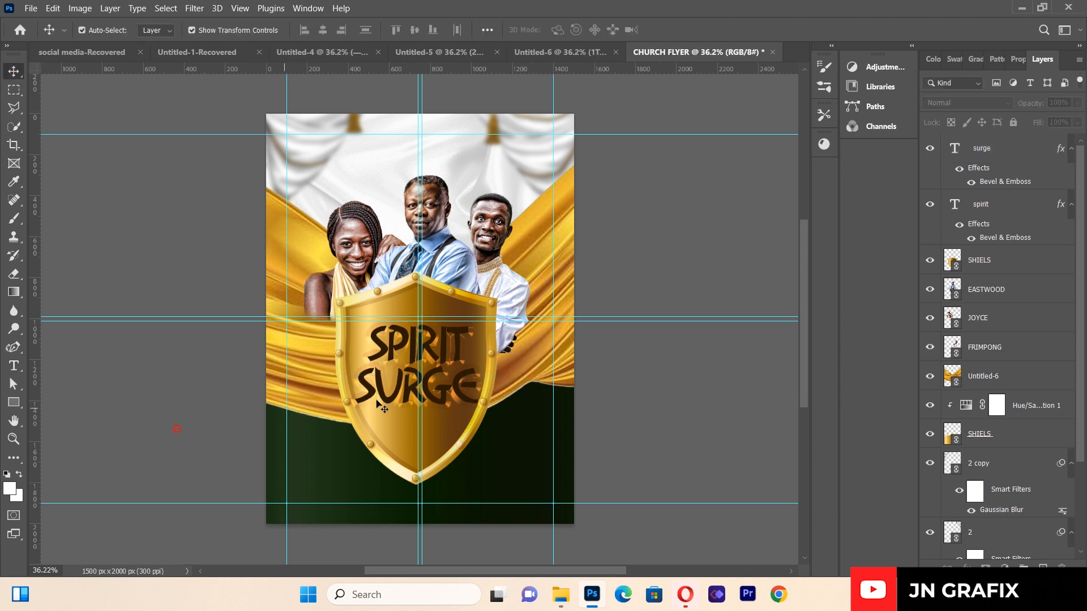
click(453, 395)
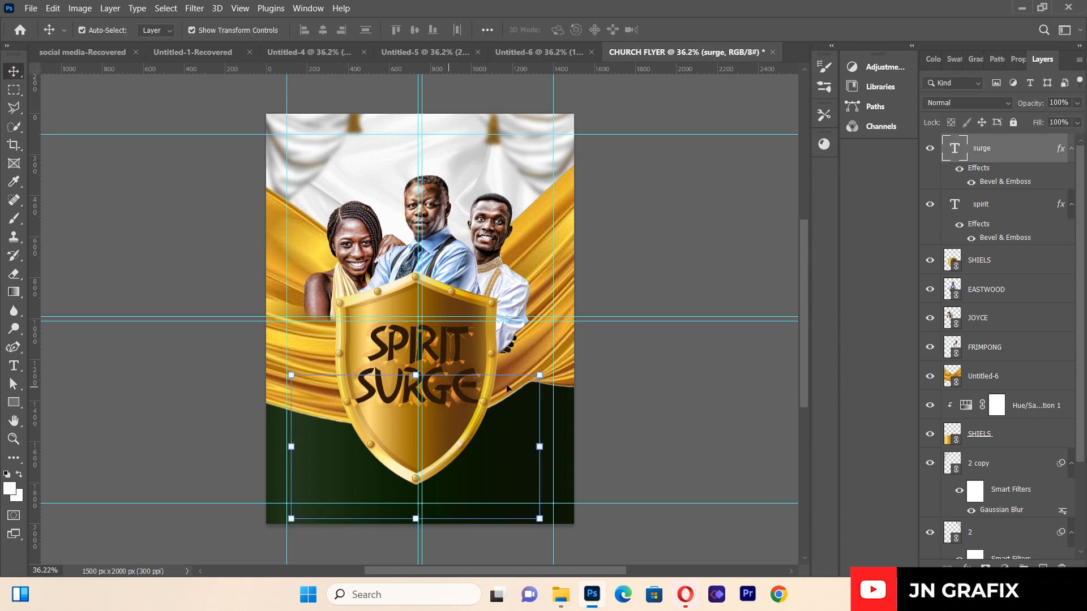
click(652, 401)
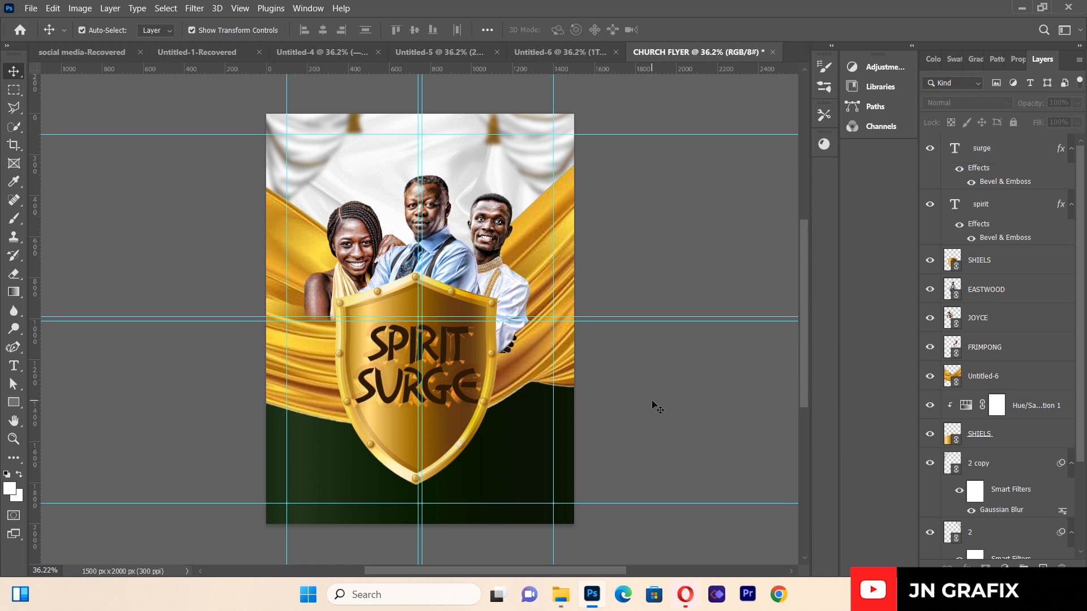
- Brighten only the gold shield with a clipped Curves adjustment, raising the RGB curve at input 89 to output 134
click(391, 296)
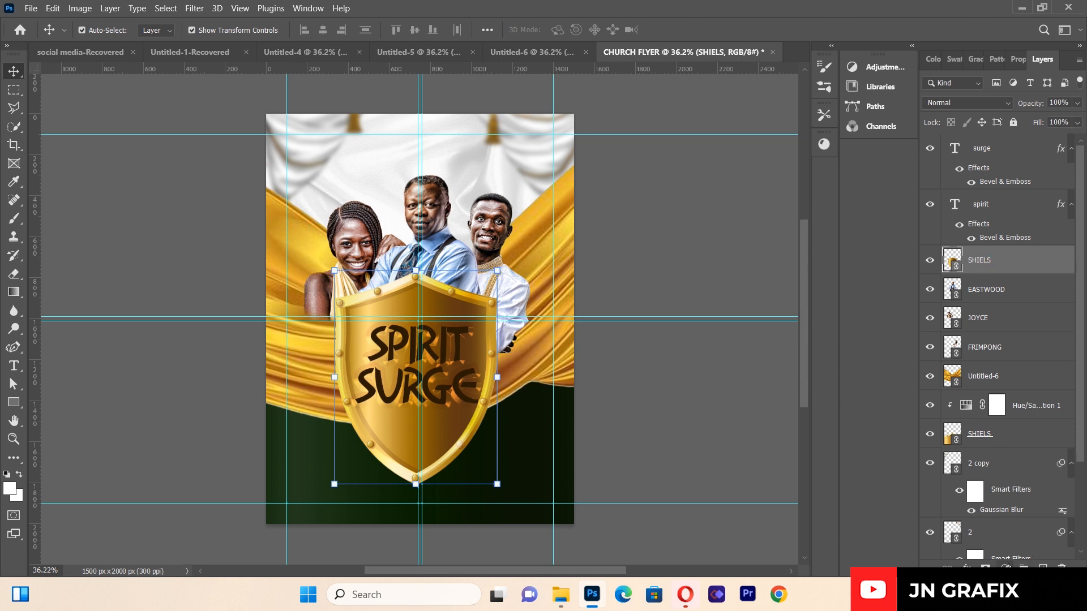
click(1007, 564)
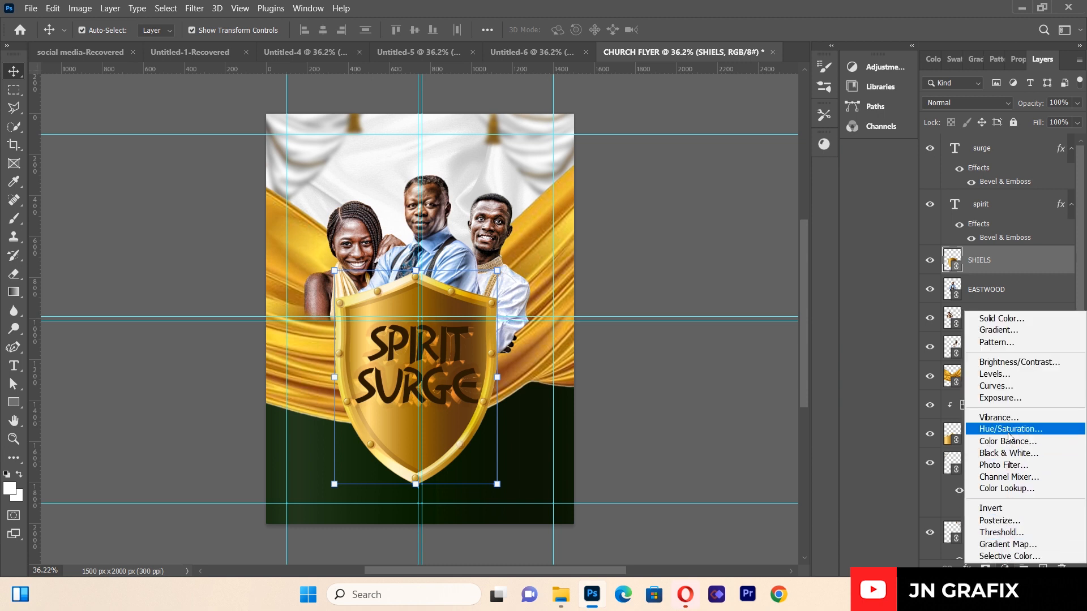
click(1008, 386)
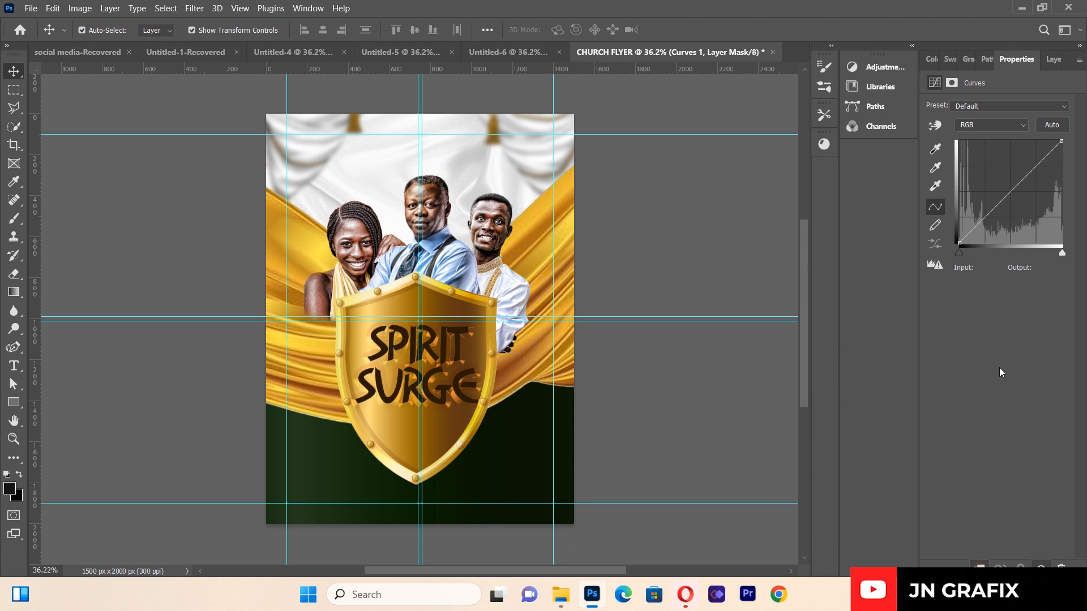
drag(1002, 198, 995, 189)
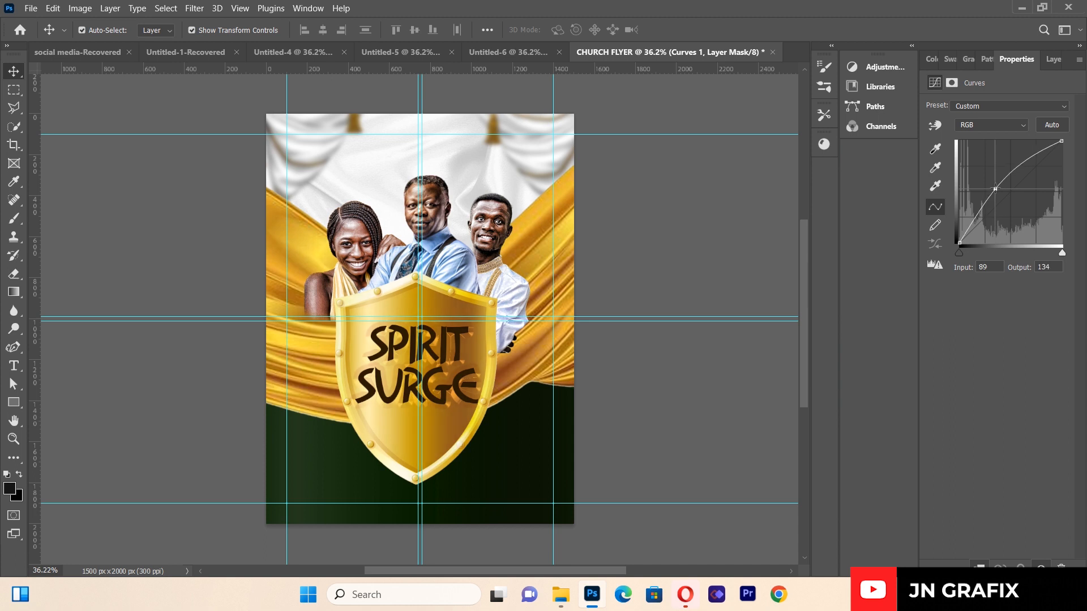
click(1052, 59)
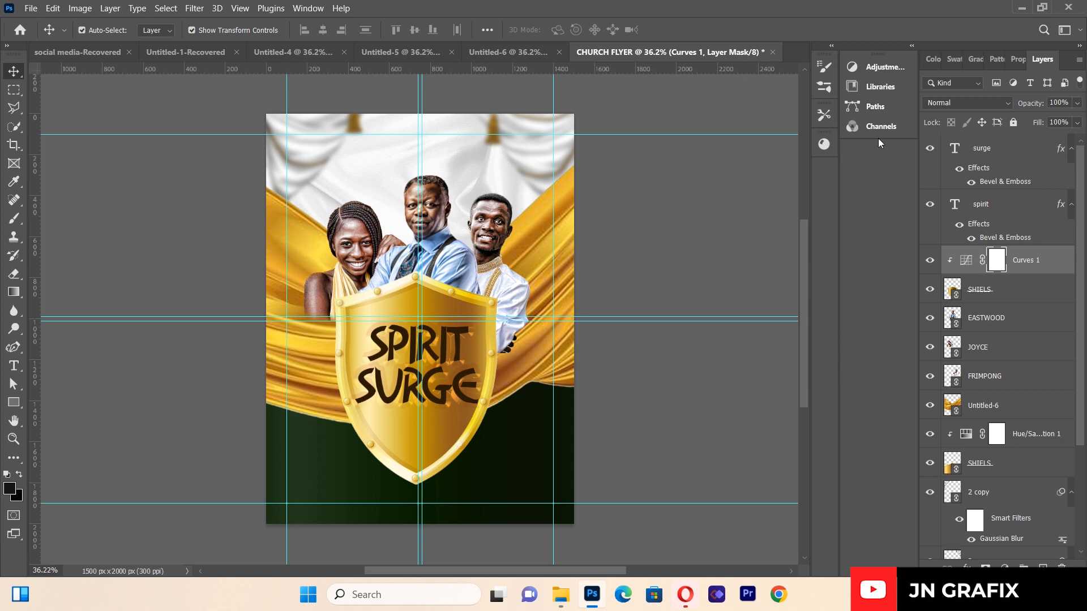
click(697, 228)
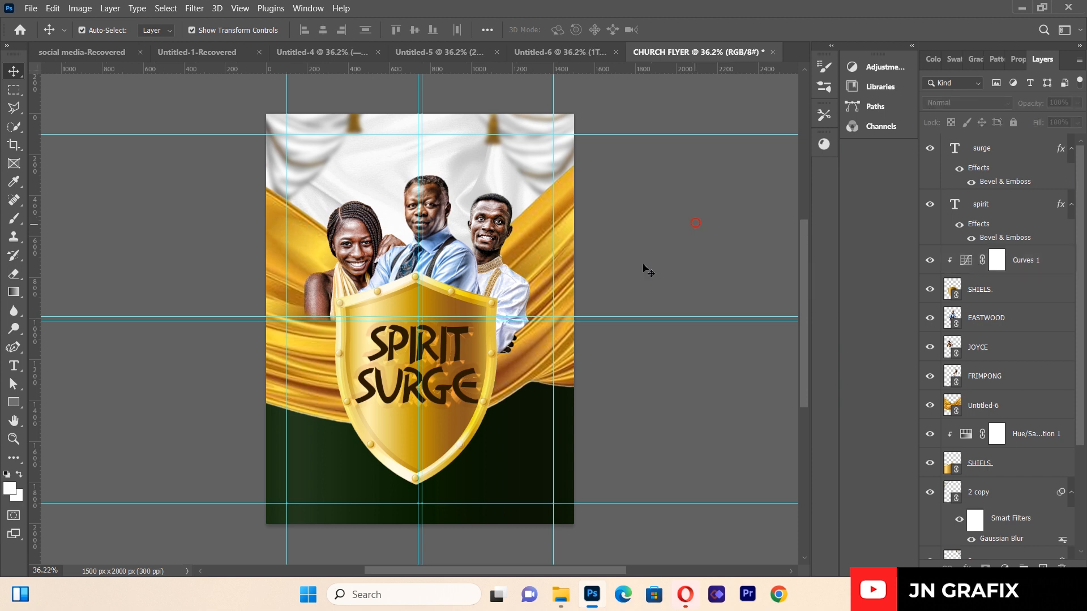
- Place BLACL PLATE.png as a linked file at the shield's lower right, scaled to 95.89% at about X 1205, Y 1527 px, and lower it slightly
click(30, 8)
click(70, 275)
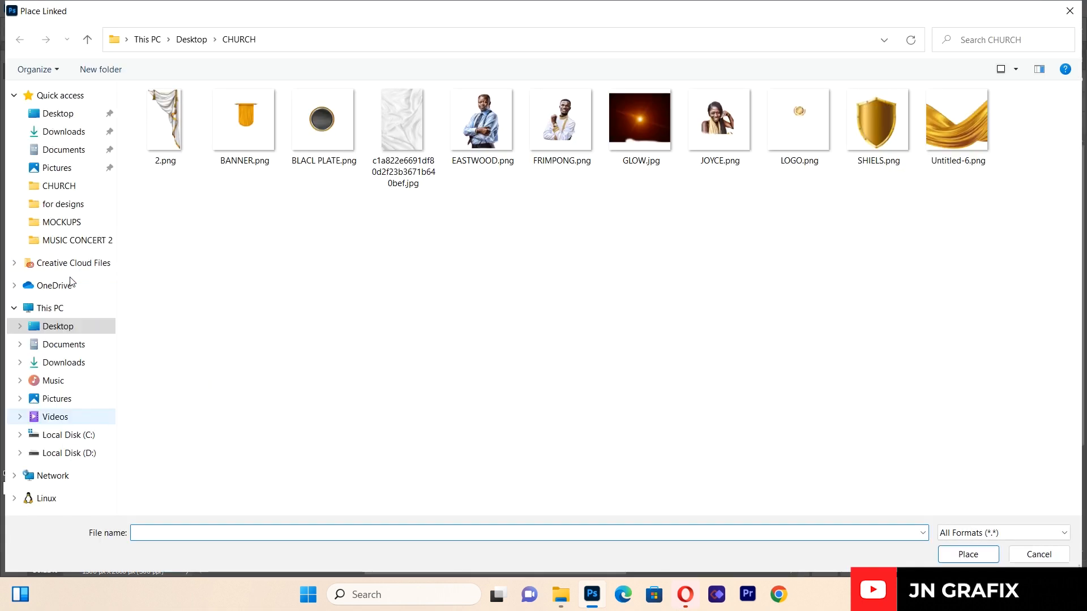
double_click(315, 111)
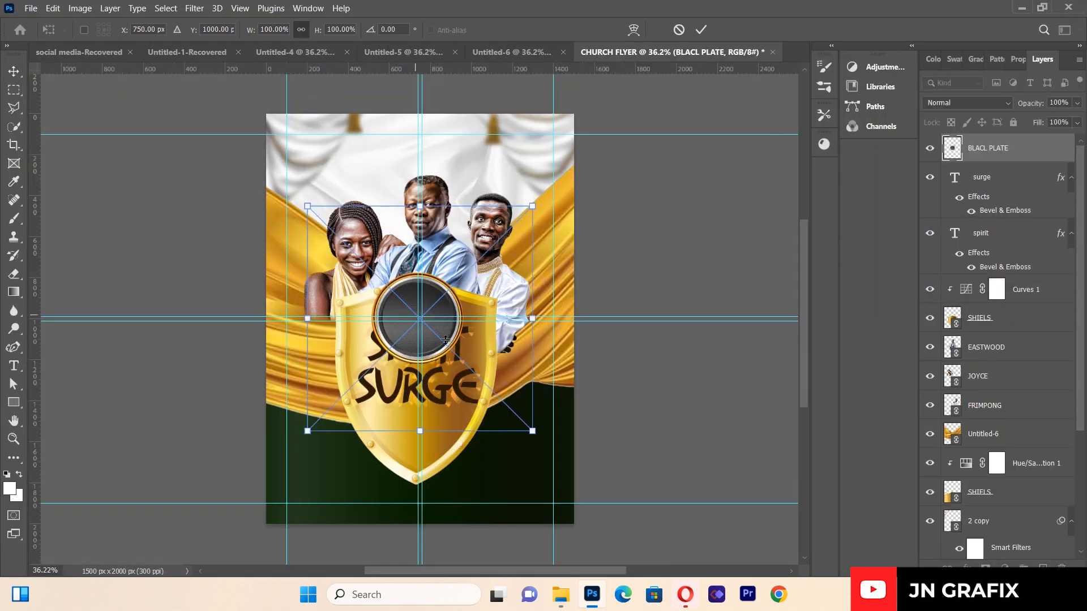
drag(531, 430, 567, 467)
drag(466, 344, 525, 417)
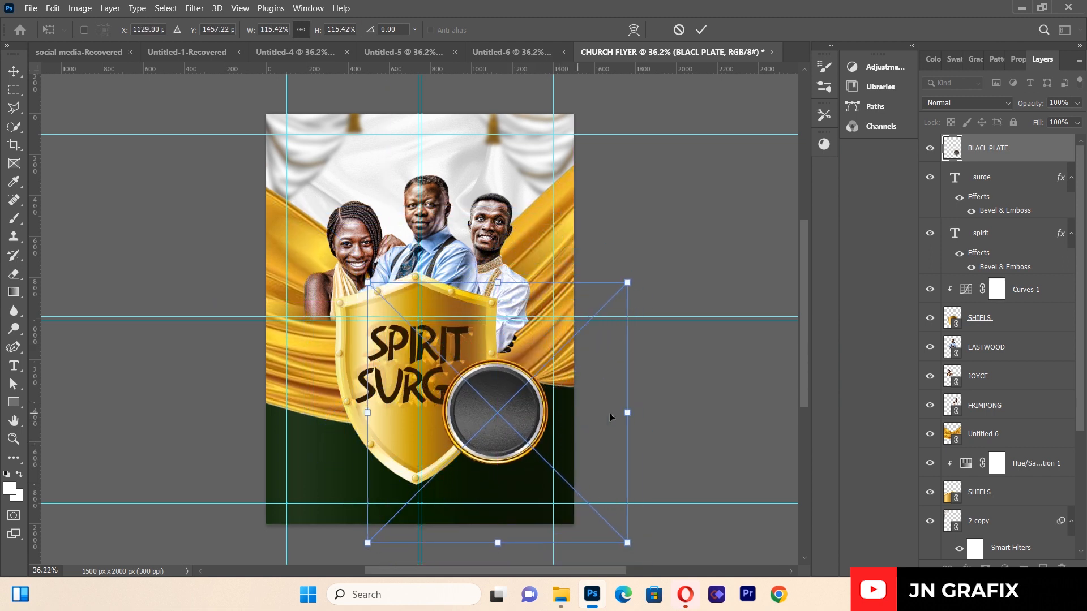
drag(633, 414, 582, 418)
drag(504, 407, 548, 428)
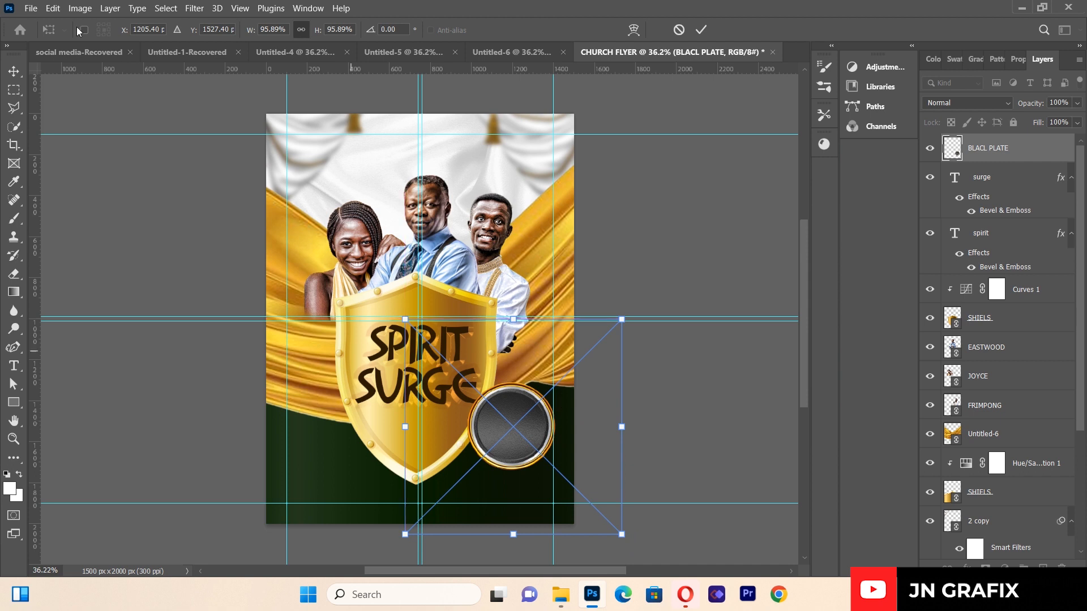
click(24, 65)
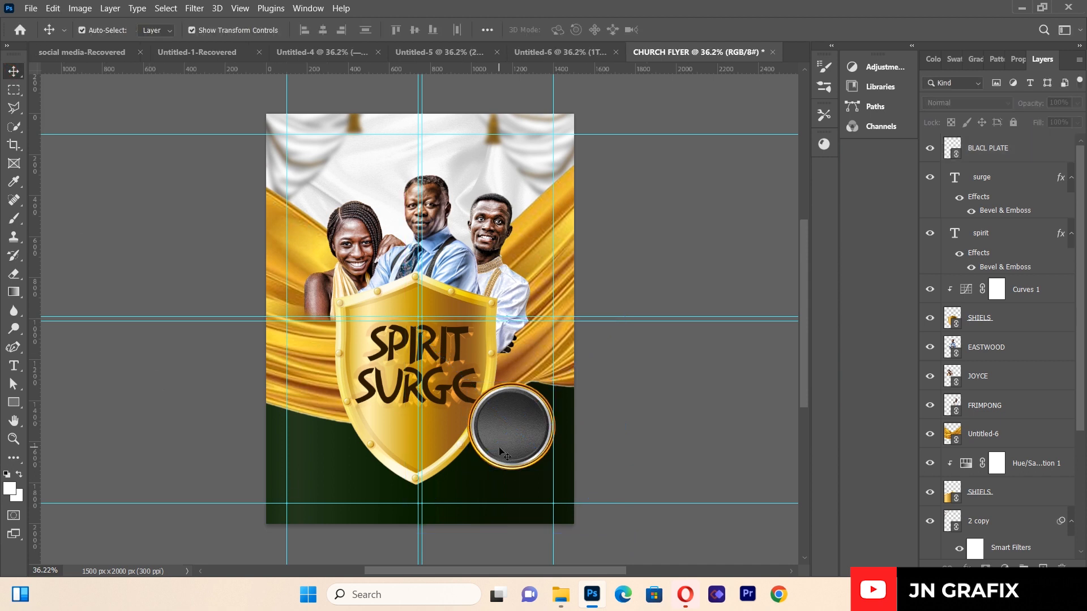
drag(524, 428, 522, 436)
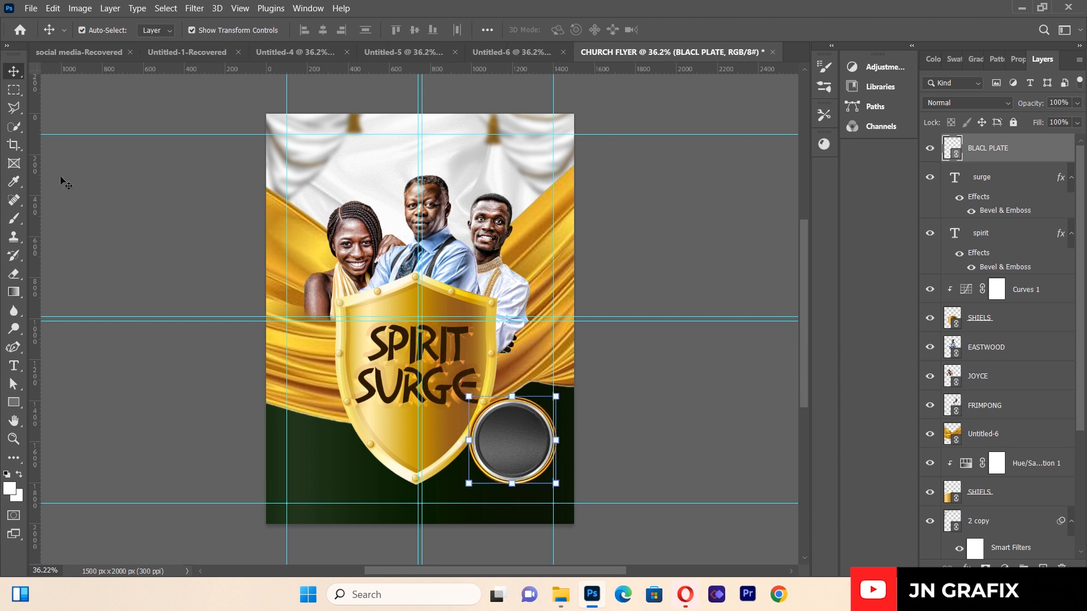
click(121, 261)
- Duplicate the black plate, scale the copy to 69.98% and set it at the first plate's lower left, about X 985, Y 1772 px
click(494, 444)
key(ctrl)
drag(494, 444, 441, 476)
key(ctrl+t)
drag(569, 469, 498, 487)
drag(425, 460, 480, 463)
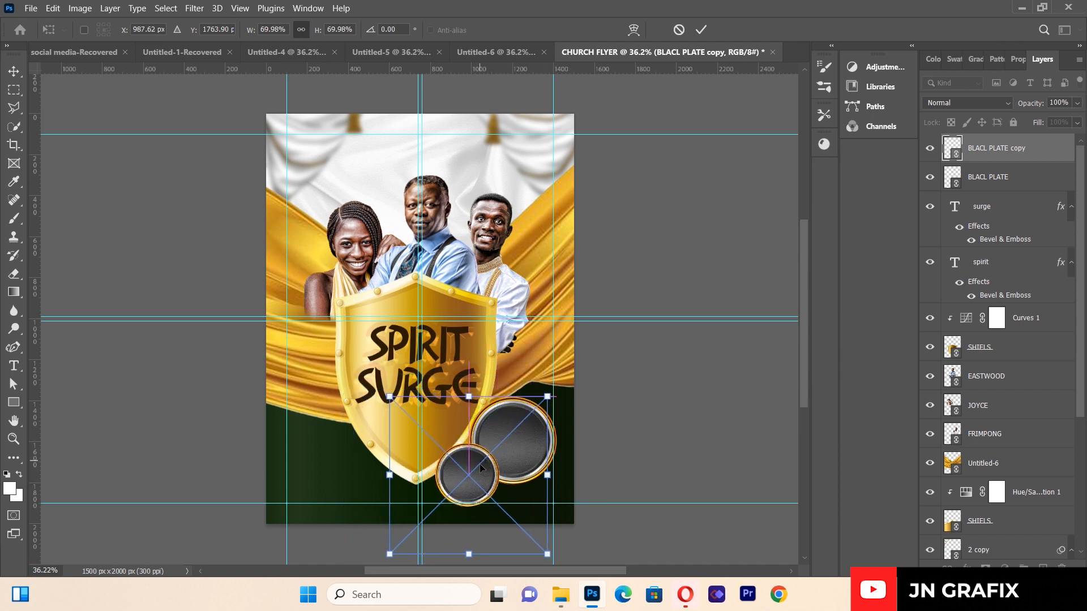
key(Left)
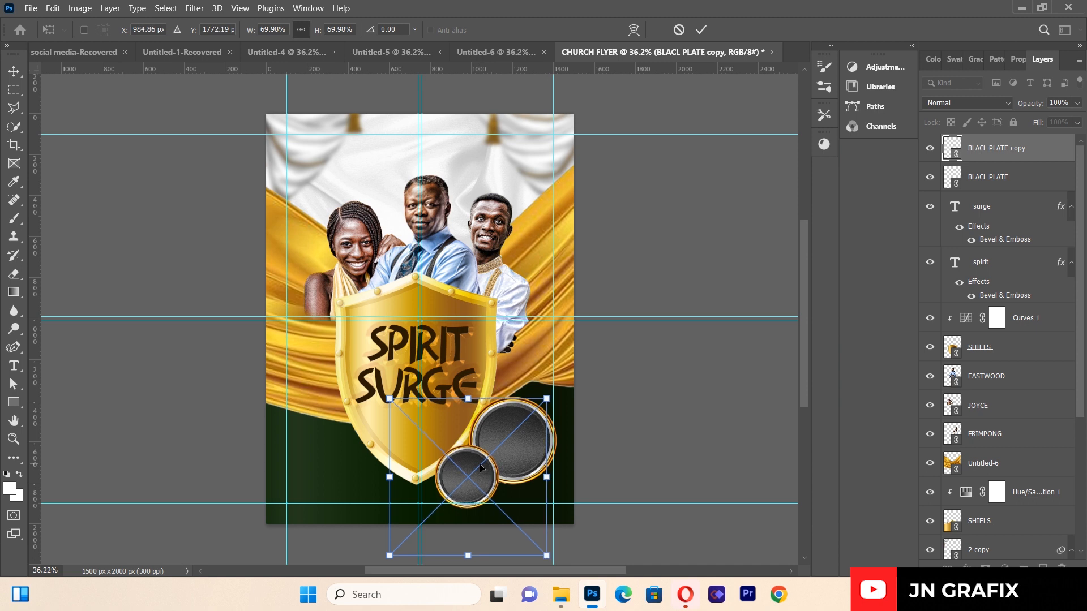
click(14, 72)
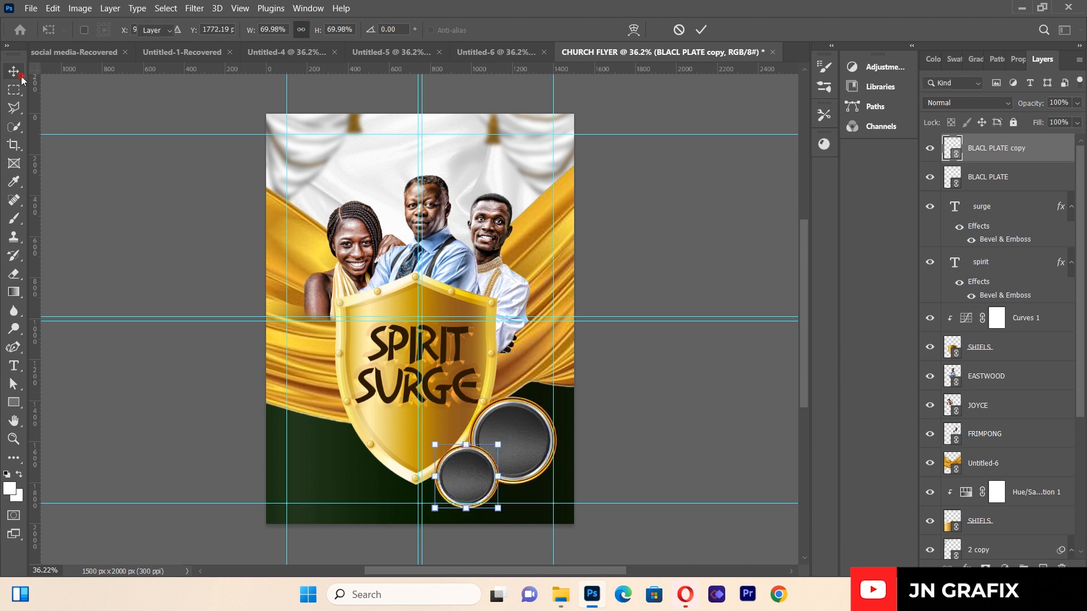
drag(150, 316, 150, 308)
click(165, 399)
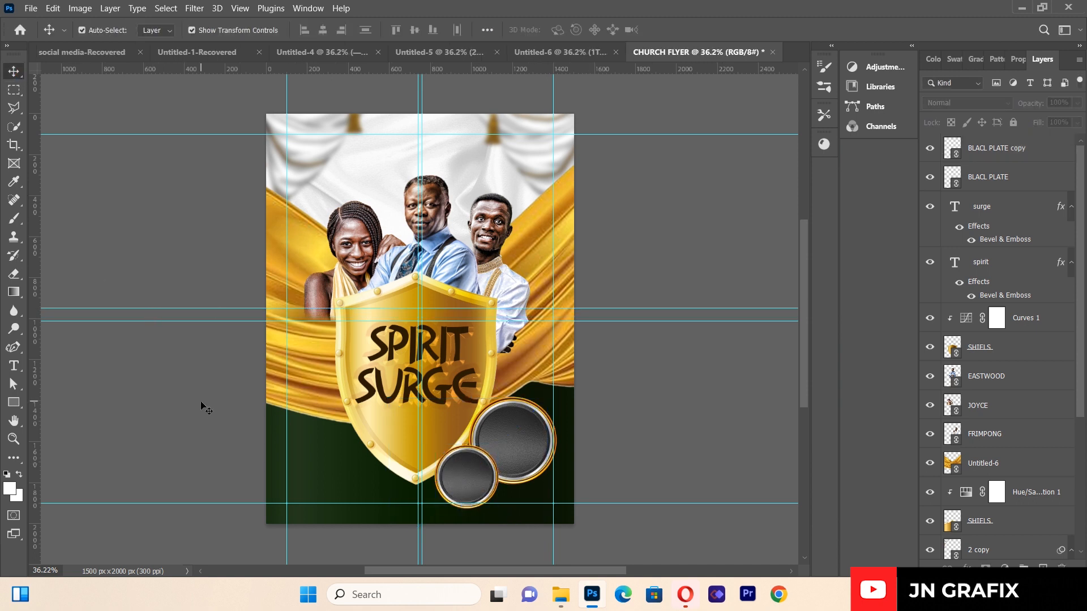
- Create a centred paragraph text box across the flyer's upper part over the speakers' heads, and set its font to Roboto
click(13, 365)
drag(312, 149, 535, 260)
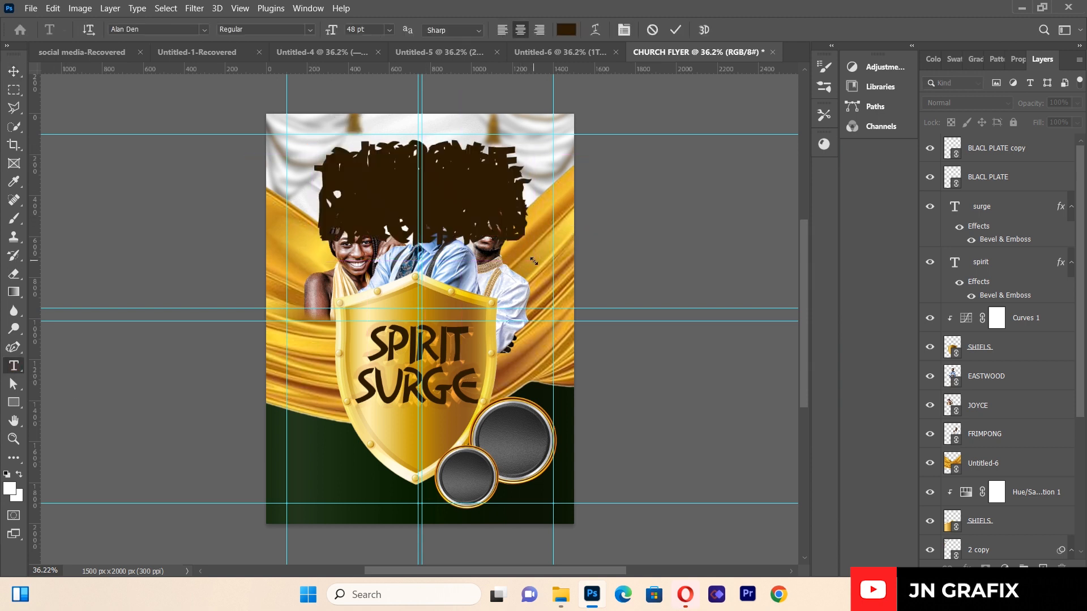
click(204, 30)
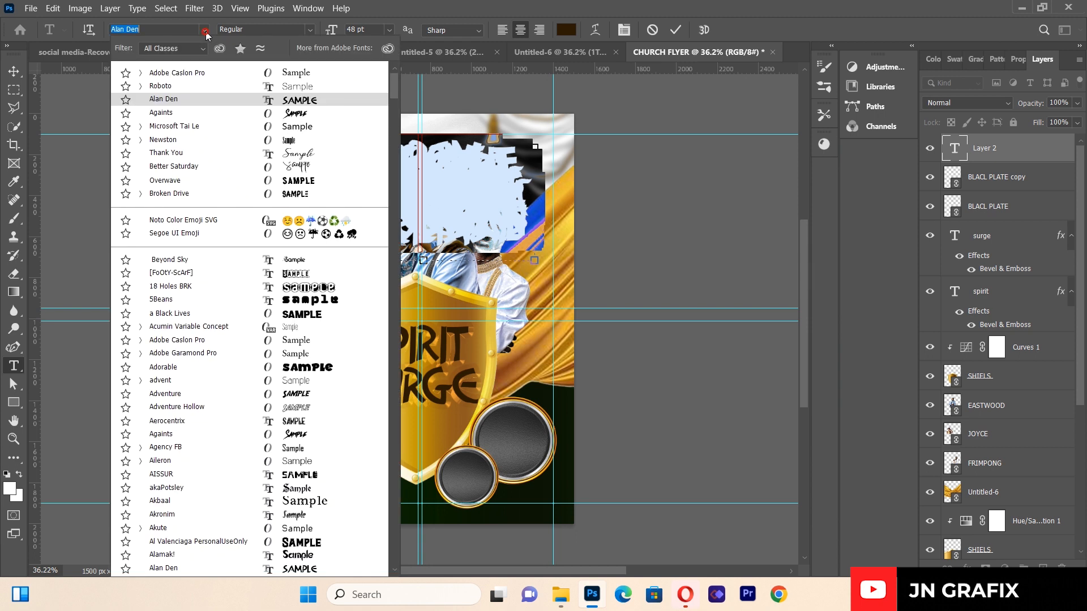
click(181, 88)
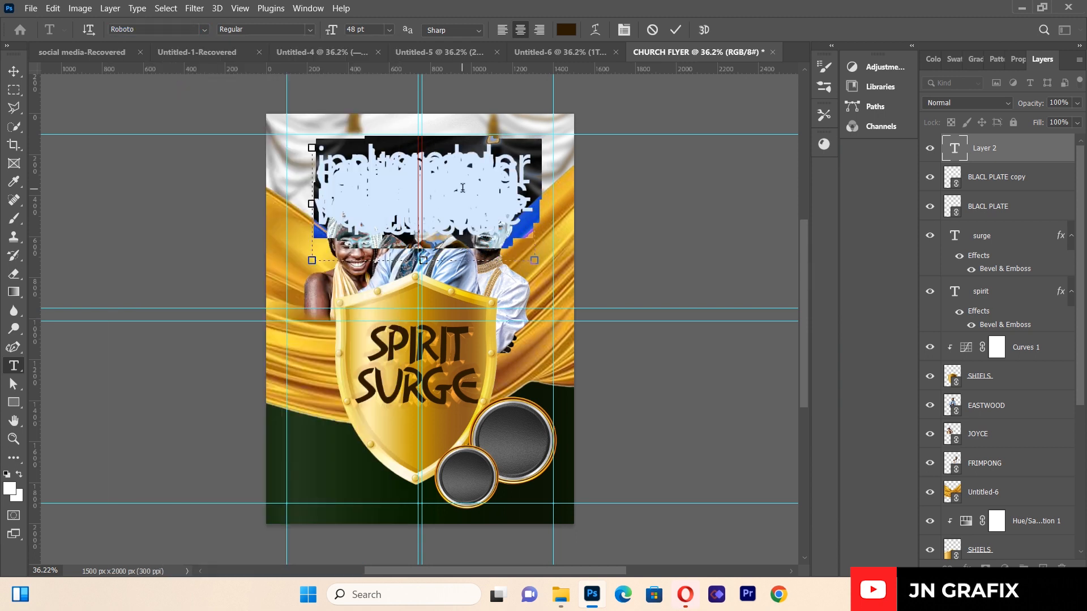
- Reduce the vertical scale of the new text box's text and put away the character and paragraph settings
click(625, 30)
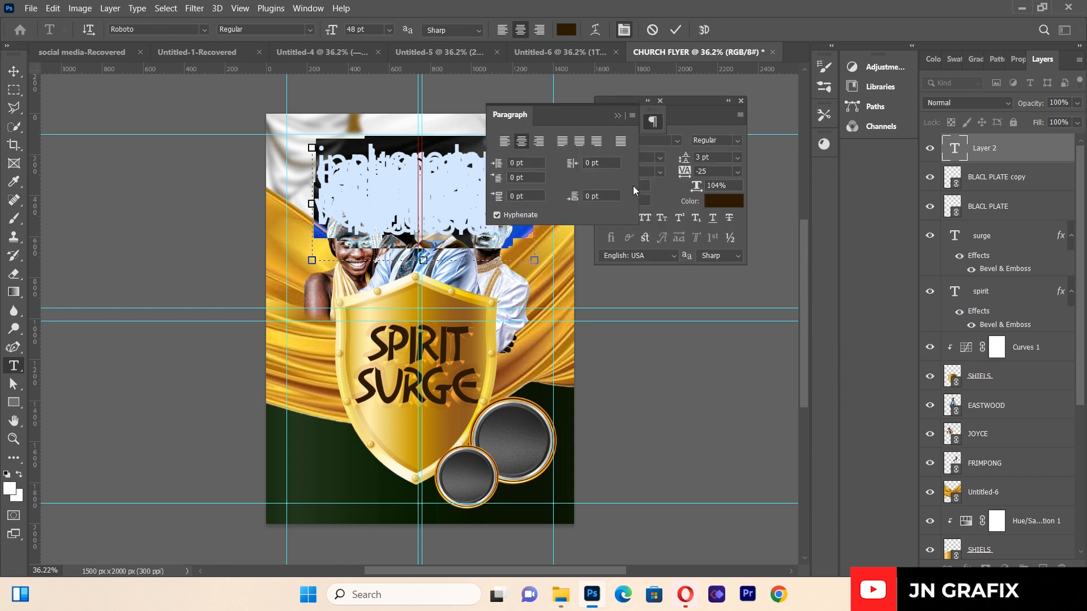
click(633, 186)
click(623, 186)
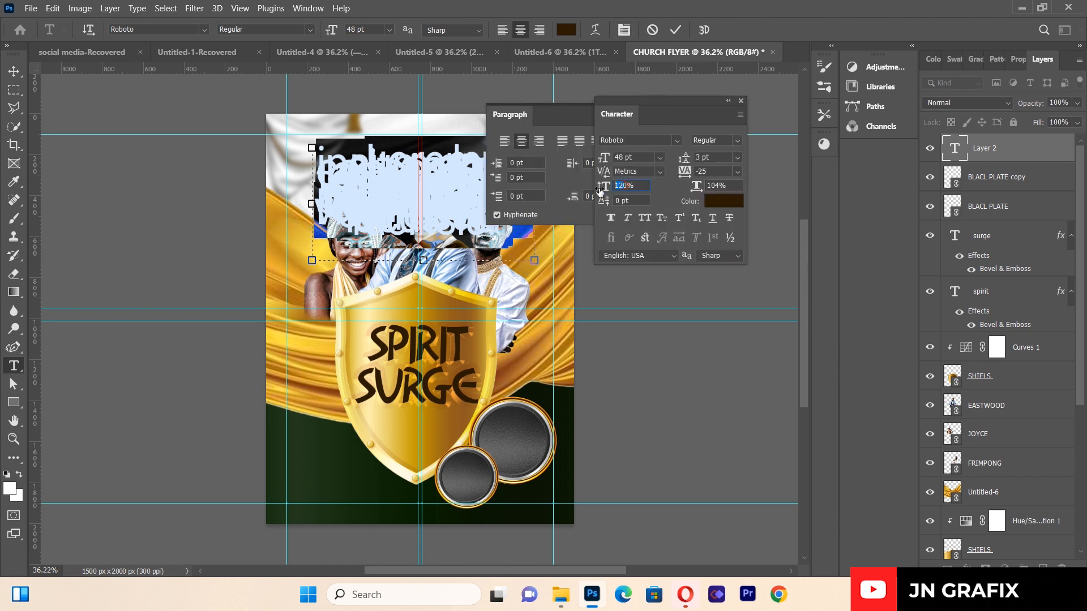
click(626, 187)
click(734, 101)
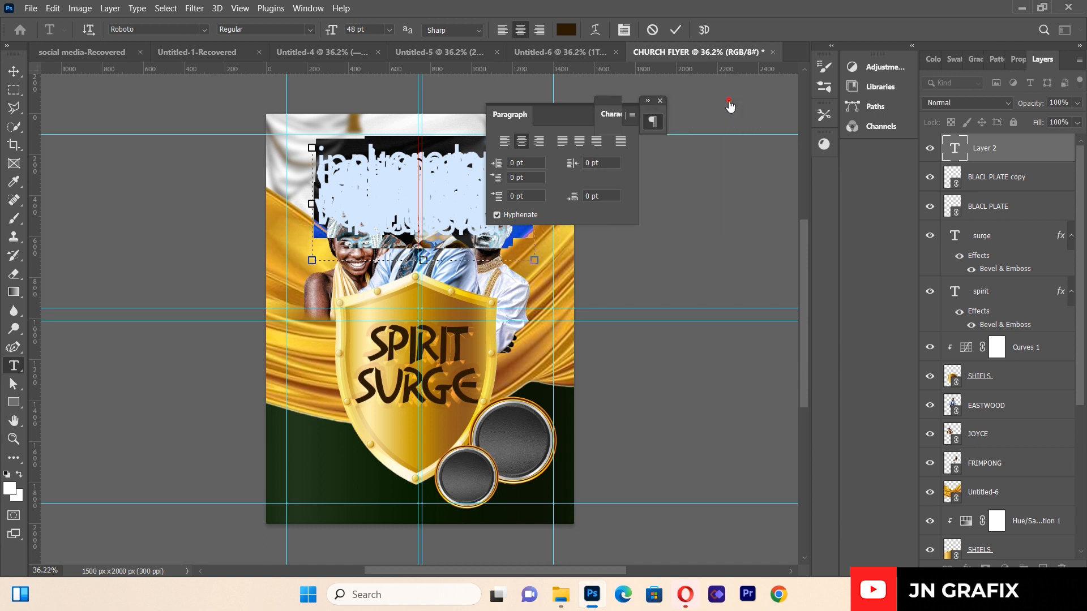
click(659, 101)
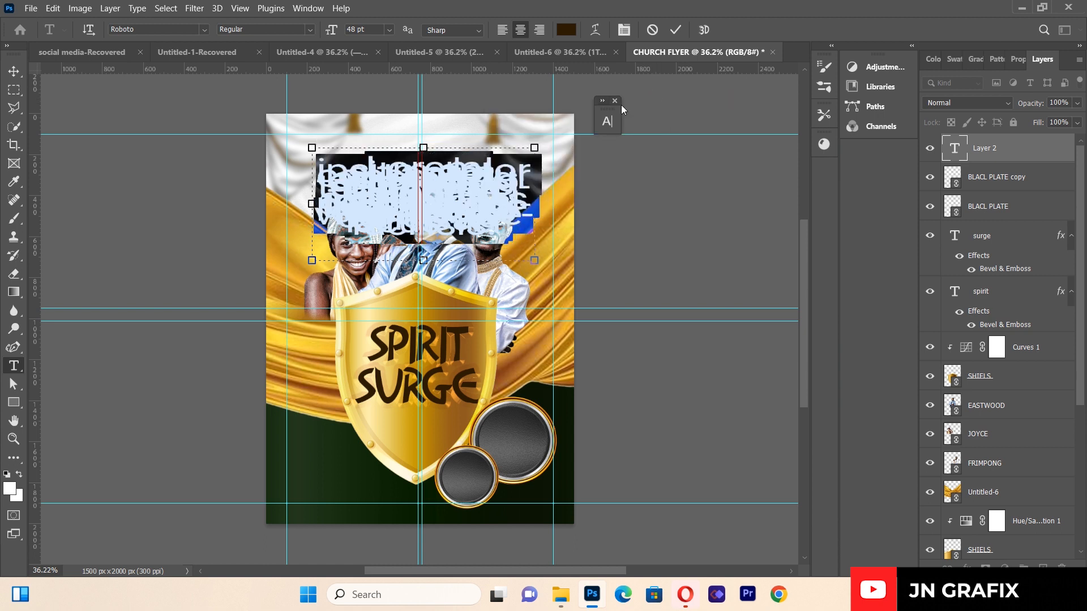
- Replace the placeholder text in the upper text box with 17TH
click(615, 100)
key(BackSpace)
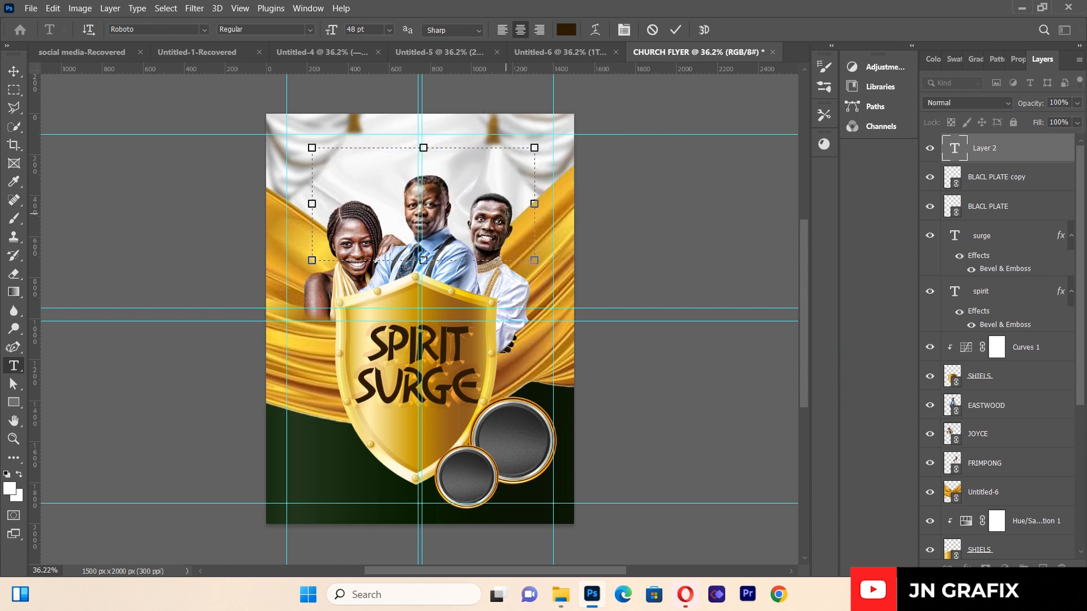
text(17th)
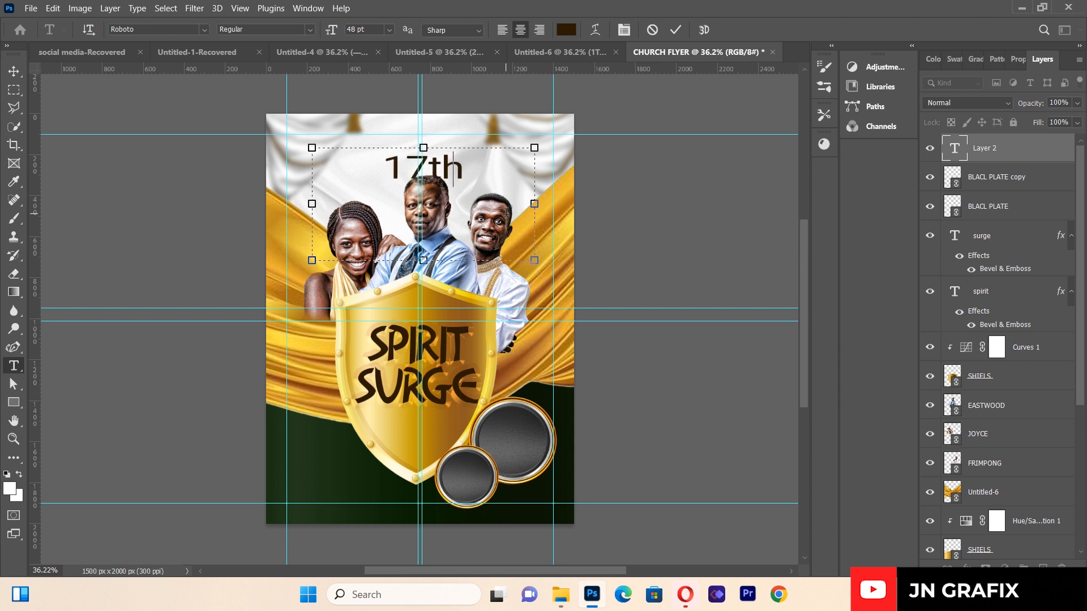
key(BackSpace)
key(BackSpace)
text(TJ)
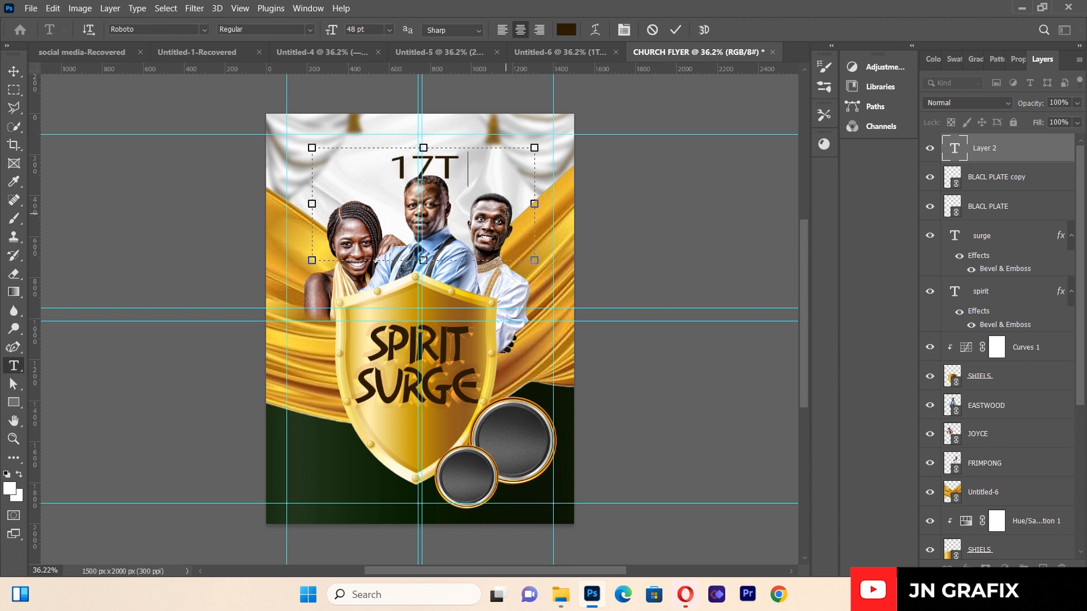
key(BackSpace)
text(H)
- Make the 17TH text bold and colour it white
key(ctrl+a)
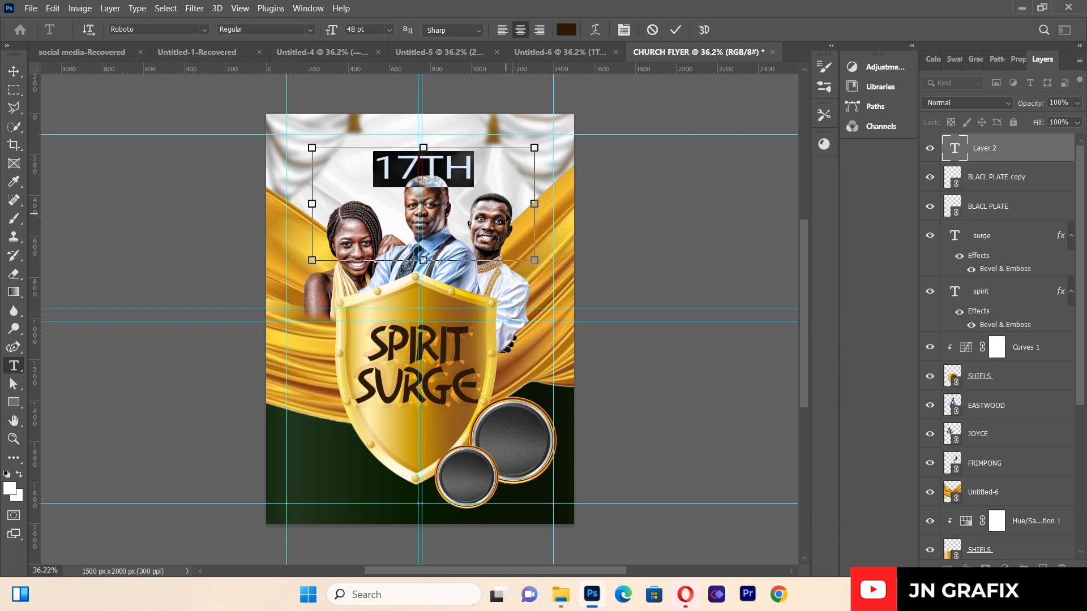
click(309, 29)
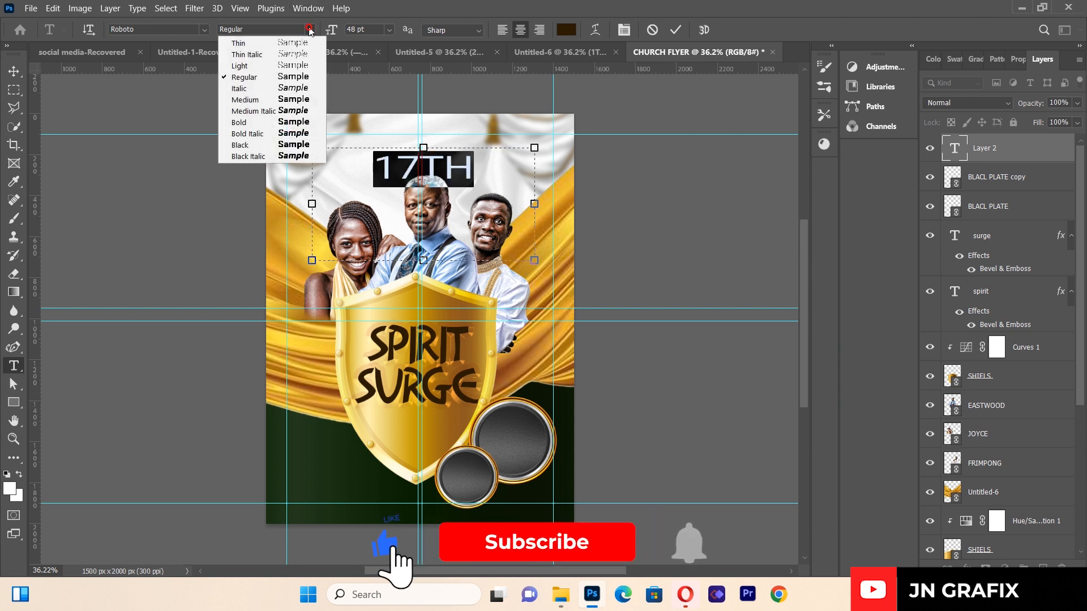
click(299, 122)
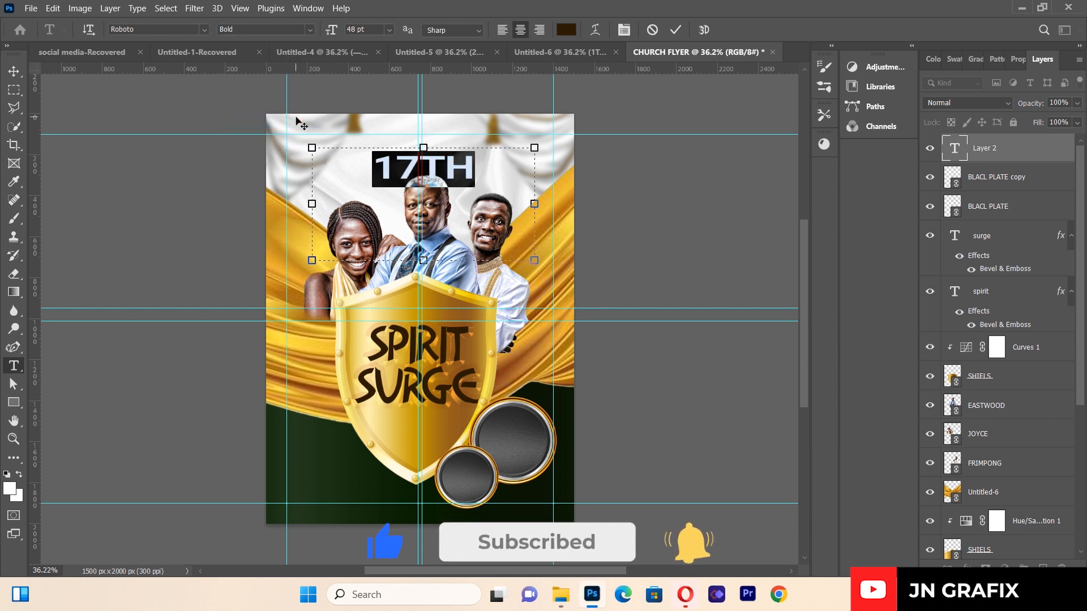
click(573, 33)
drag(619, 221, 604, 204)
click(885, 196)
- Move the 17TH text onto the large black plate and scale it to 44.88% at about X 1193, Y 1593 px
click(14, 72)
drag(448, 185, 487, 455)
drag(579, 473, 511, 434)
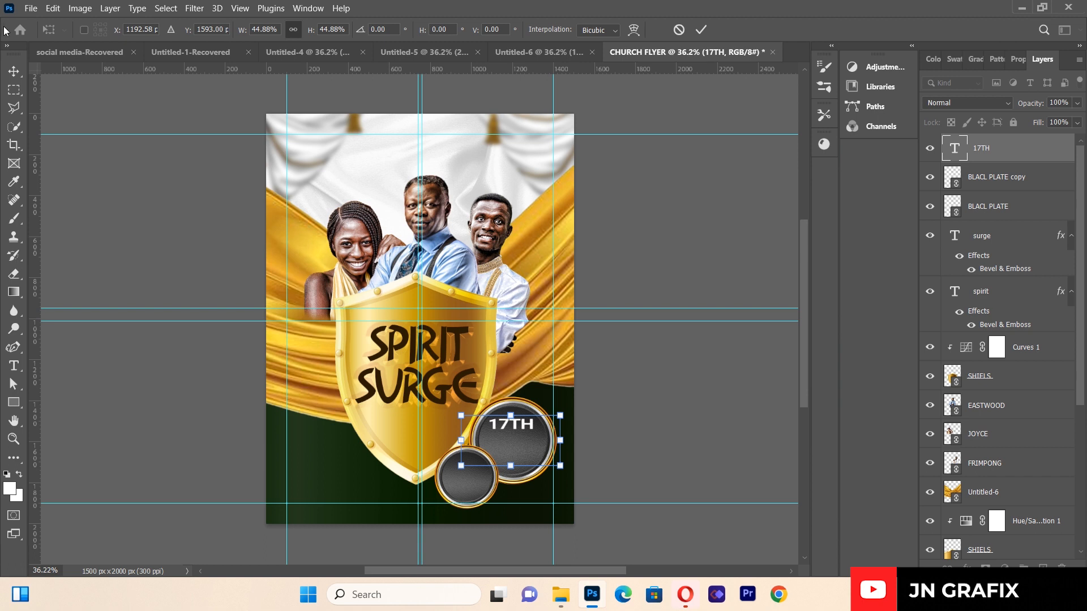
click(101, 253)
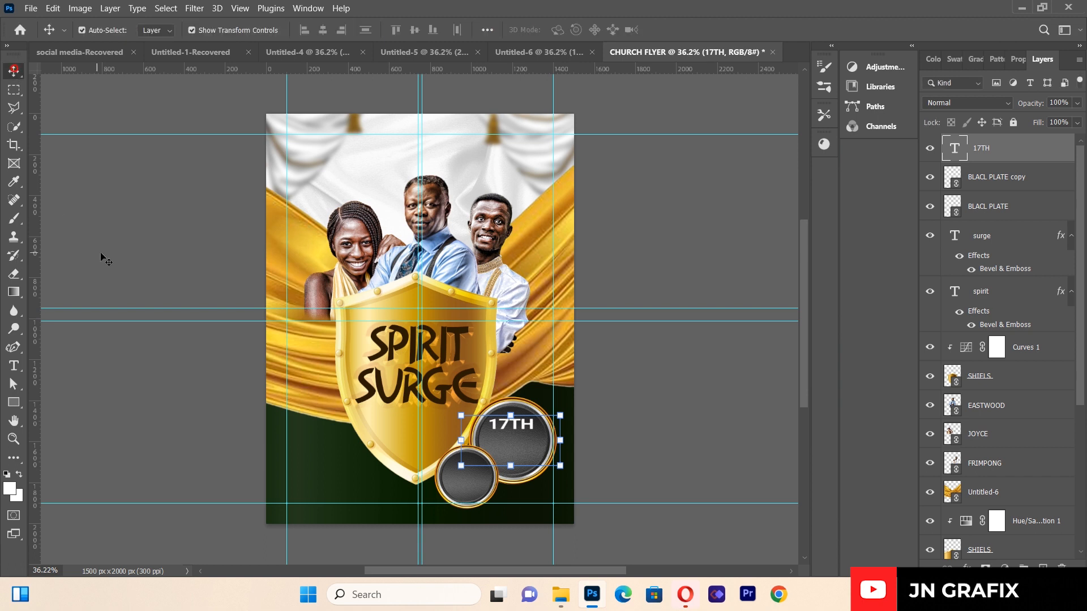
- Duplicate the 17TH text and position the copy directly beneath it on the large plate
click(517, 430)
drag(516, 430, 518, 439)
key(Down)
key(Down)
key(Down)
key(Down)
key(Down)
key(Down)
key(Down)
key(Down)
key(Down)
key(Down)
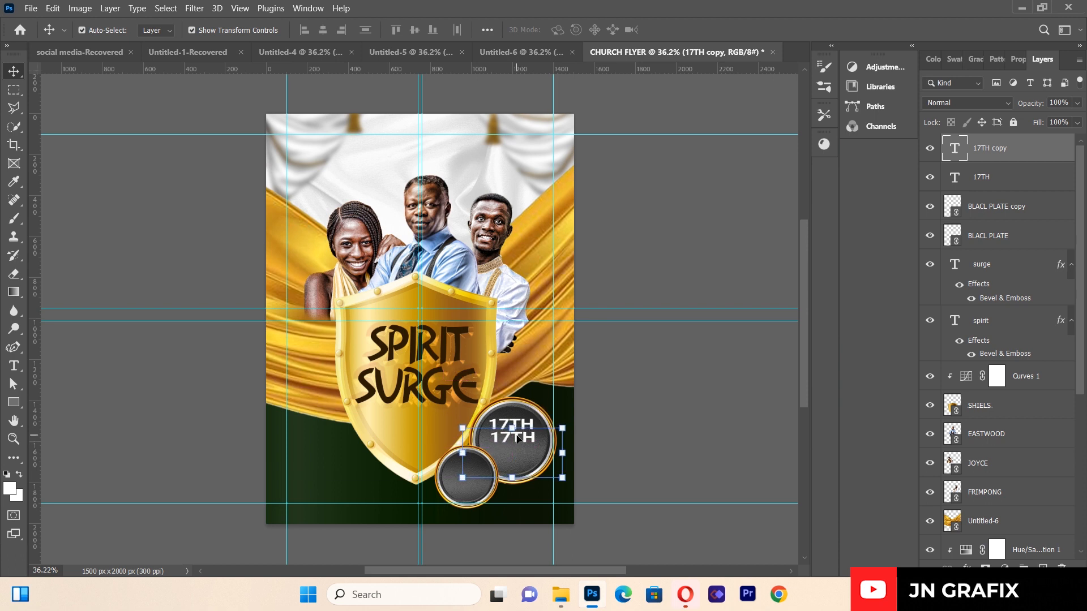
- Replace the lower 17TH copy's text with SEPT
click(13, 366)
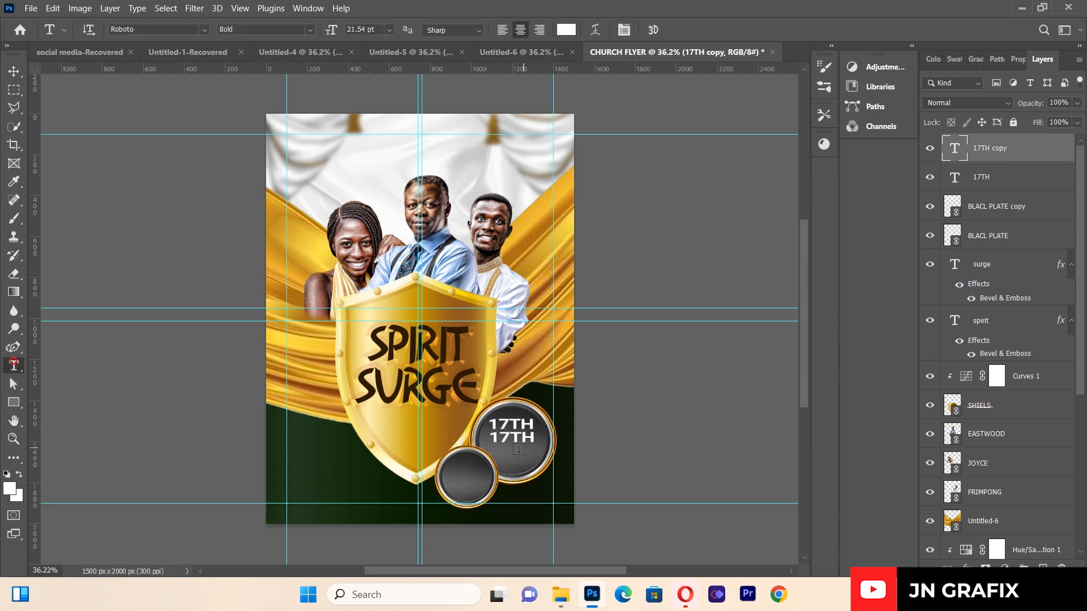
click(521, 441)
key(BackSpace)
text(SEPT.)
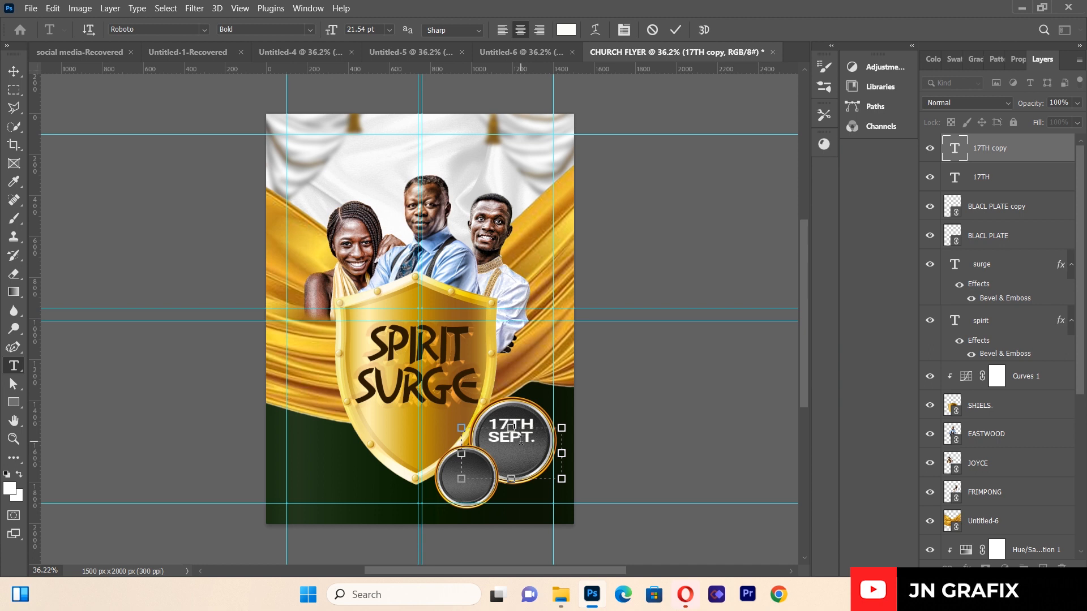
- Scale the SEPT. text to 112.23%, keeping it beneath 17TH on the large plate
click(13, 71)
drag(513, 478, 514, 490)
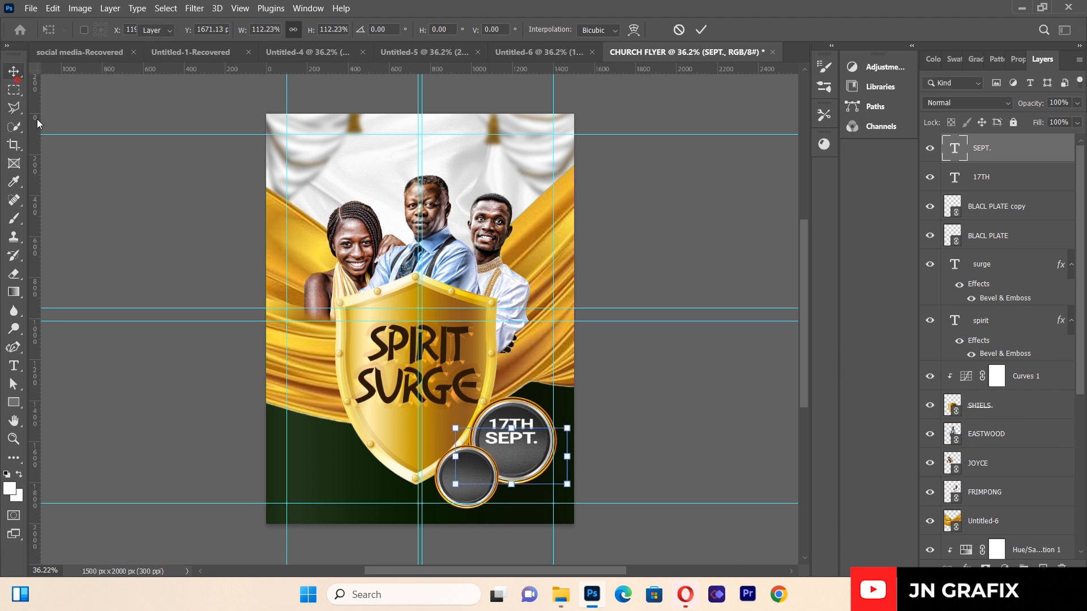
click(13, 71)
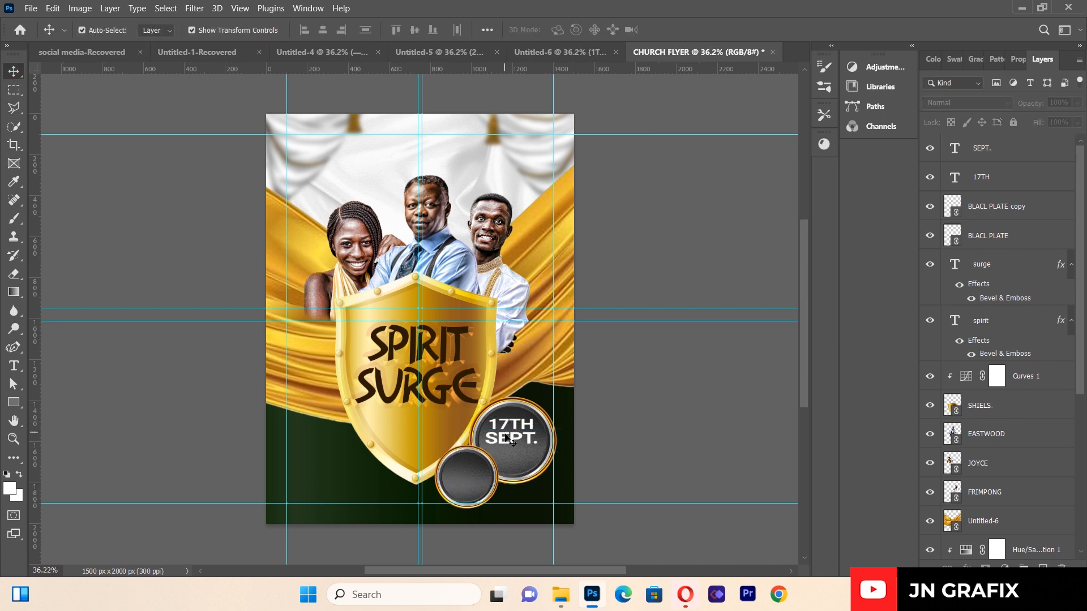
- Duplicate the SEPT. text below itself and change the copy to 23
click(511, 442)
drag(507, 440, 508, 453)
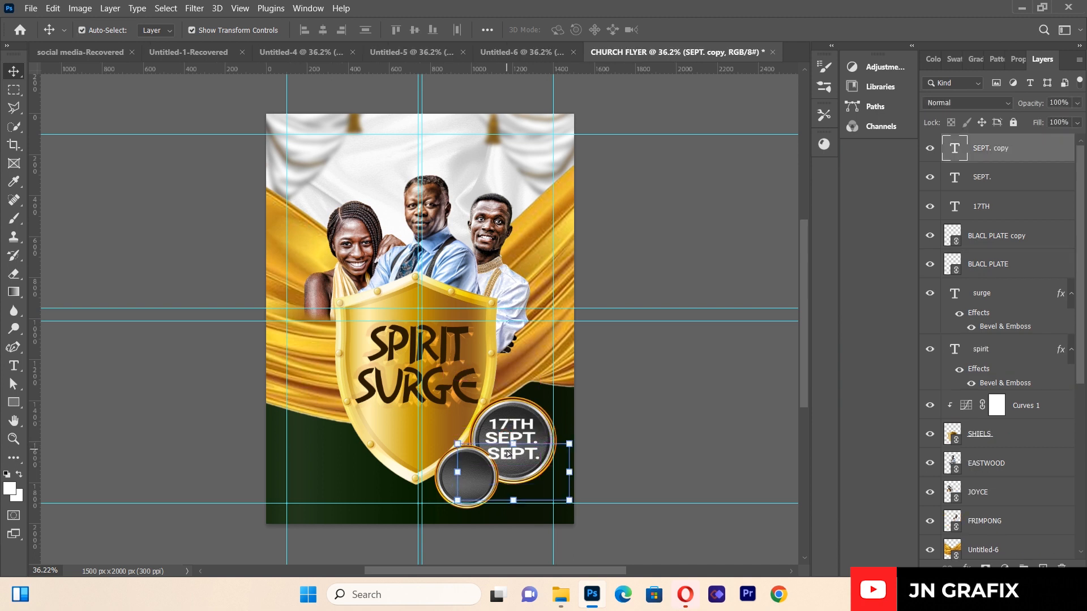
click(13, 366)
click(524, 457)
key(ctrl+a)
key(BackSpace)
text(23)
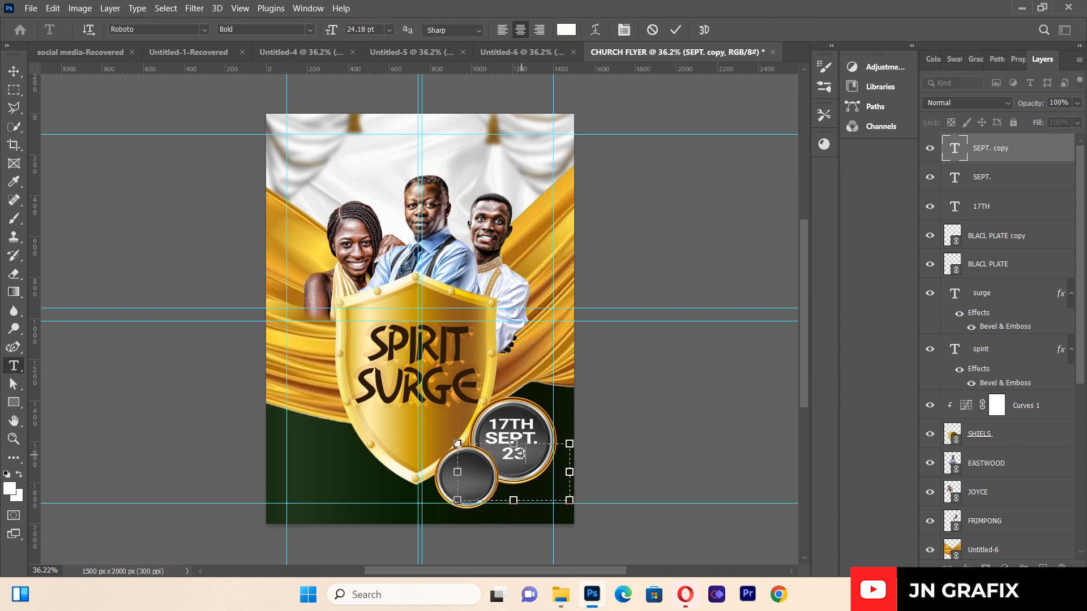
- Nudge the 23 text slightly left and up so it sits centred beneath SEPT. on the large plate
click(14, 71)
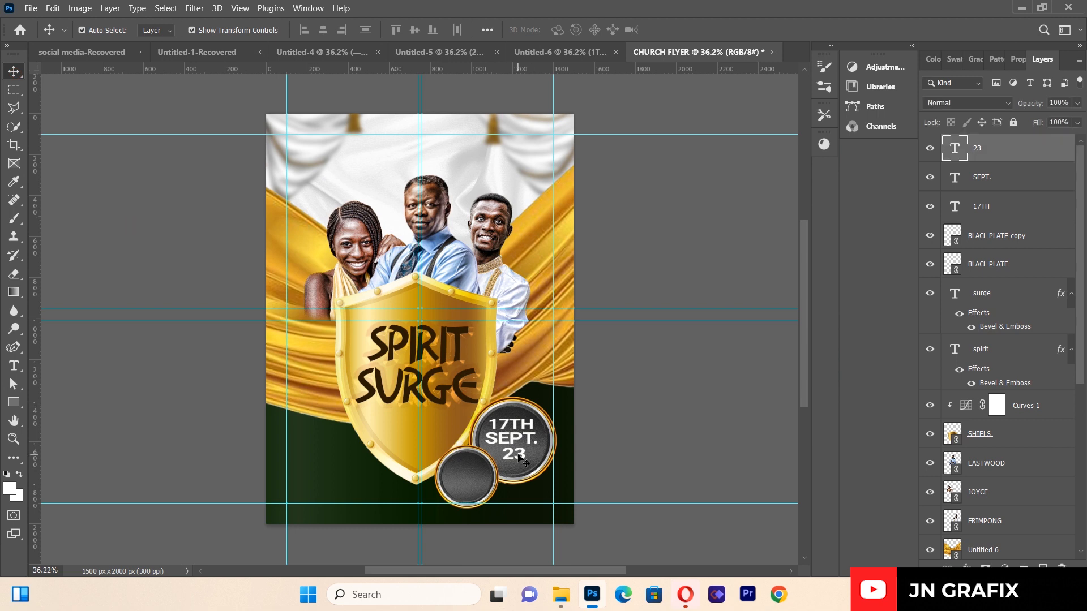
key(shift+Left)
key(shift+Left)
key(shift+Up)
key(Left)
key(Down)
key(Down)
key(Left)
key(Down)
key(Down)
key(Down)
key(Down)
key(Left)
key(Left)
key(Up)
key(Left)
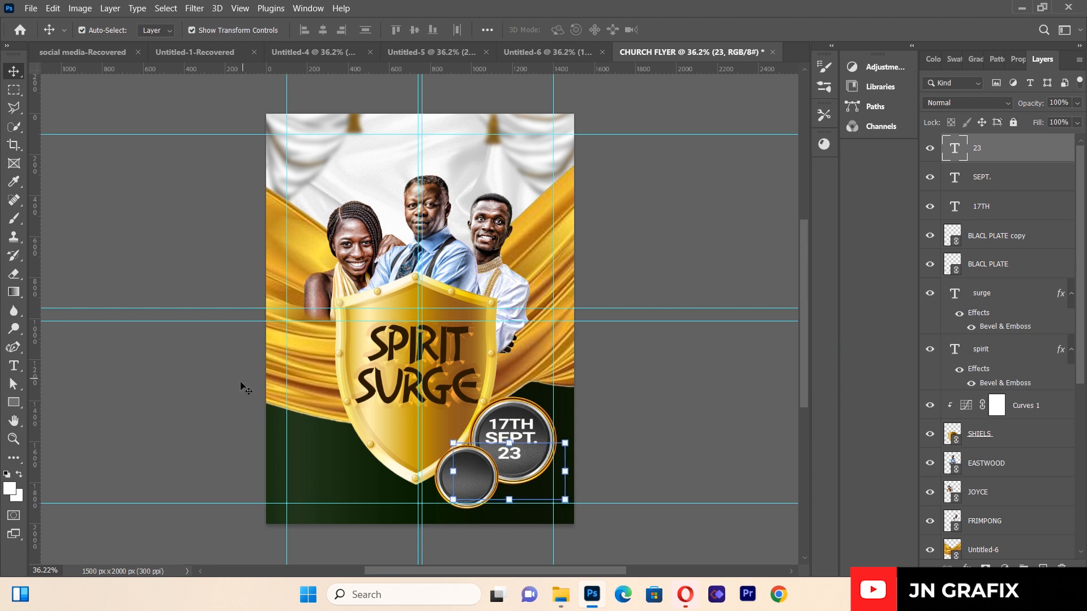
click(204, 389)
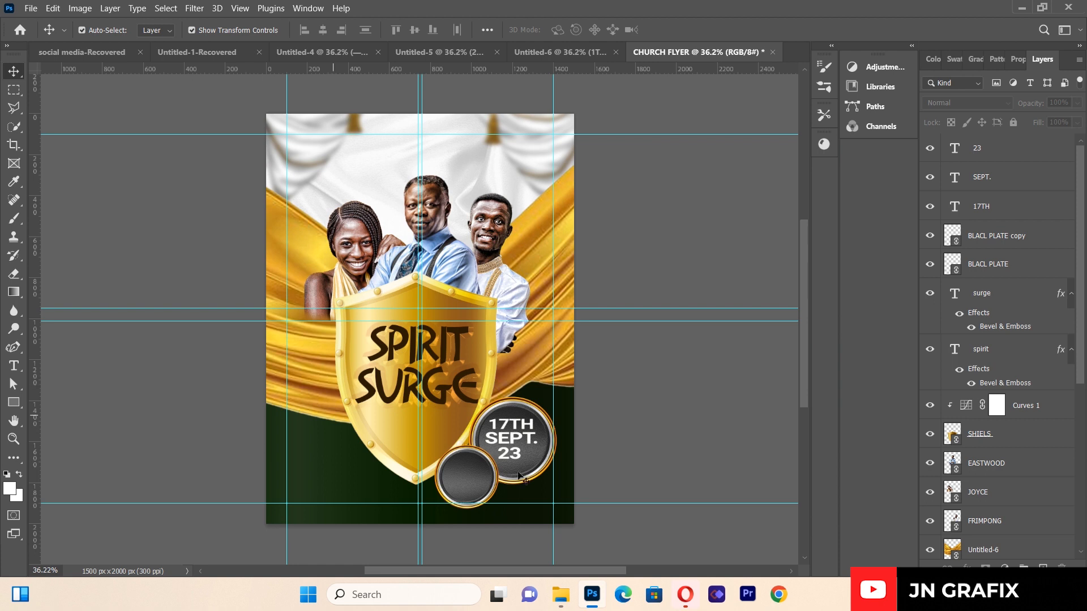
- Nudge the SEPT. text slightly right and up on the large plate
click(511, 446)
key(Right)
key(Up)
click(205, 386)
- Copy the 23 text onto the smaller black plate, change the copy to 8PM and nudge it left
click(507, 456)
drag(508, 456, 468, 478)
key(t)
click(466, 473)
key(ctrl+a)
key(BackSpace)
text(8PM)
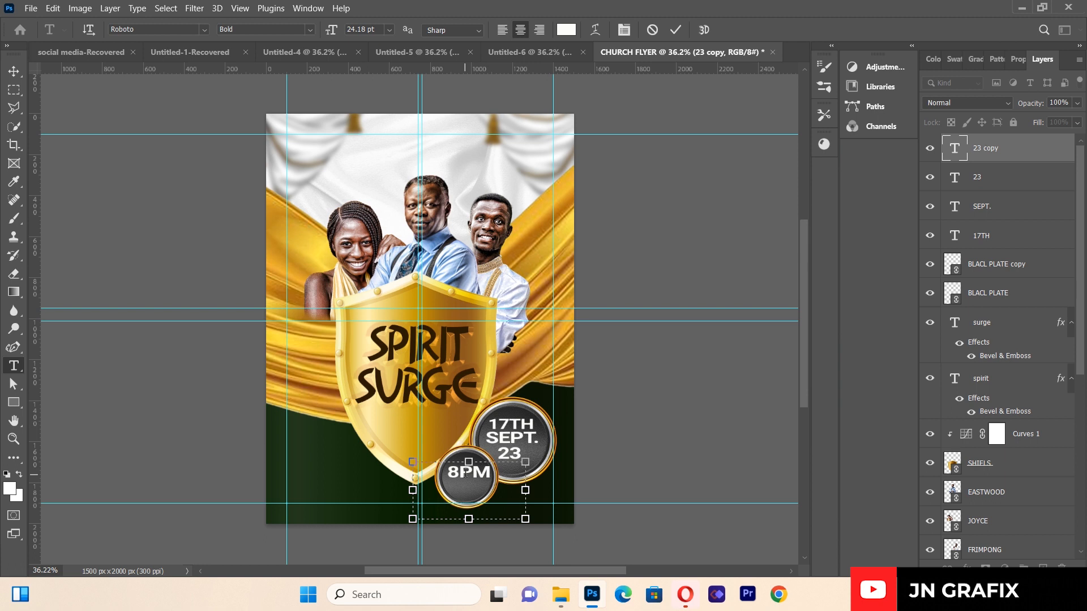
click(13, 77)
key(shift+Left)
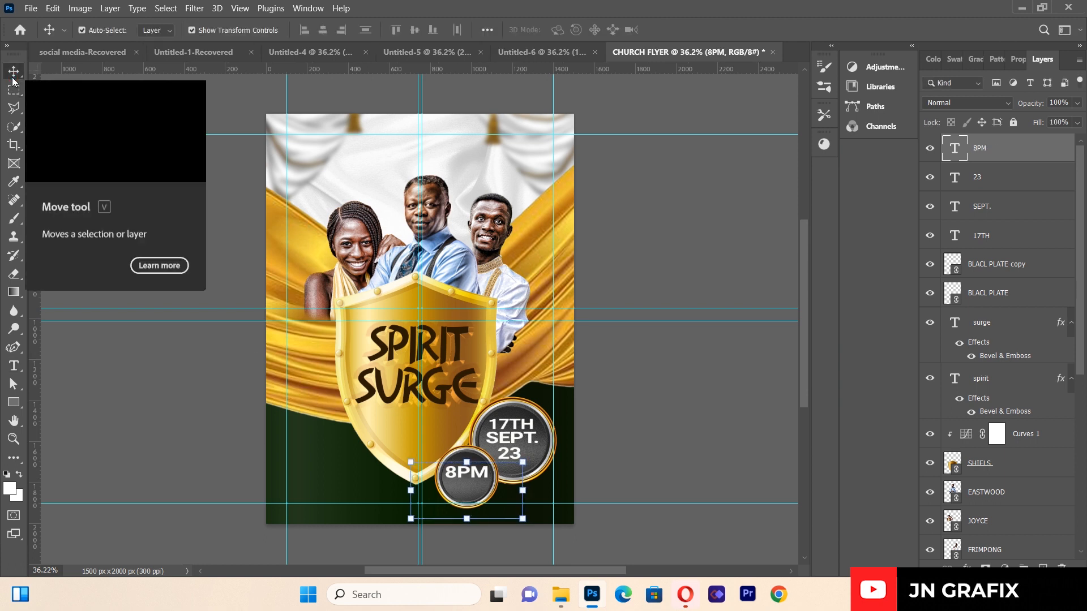
click(87, 394)
- Create a paragraph text box across the speakers reading Prompt and set its font to Better Saturday
click(14, 365)
drag(311, 163, 583, 332)
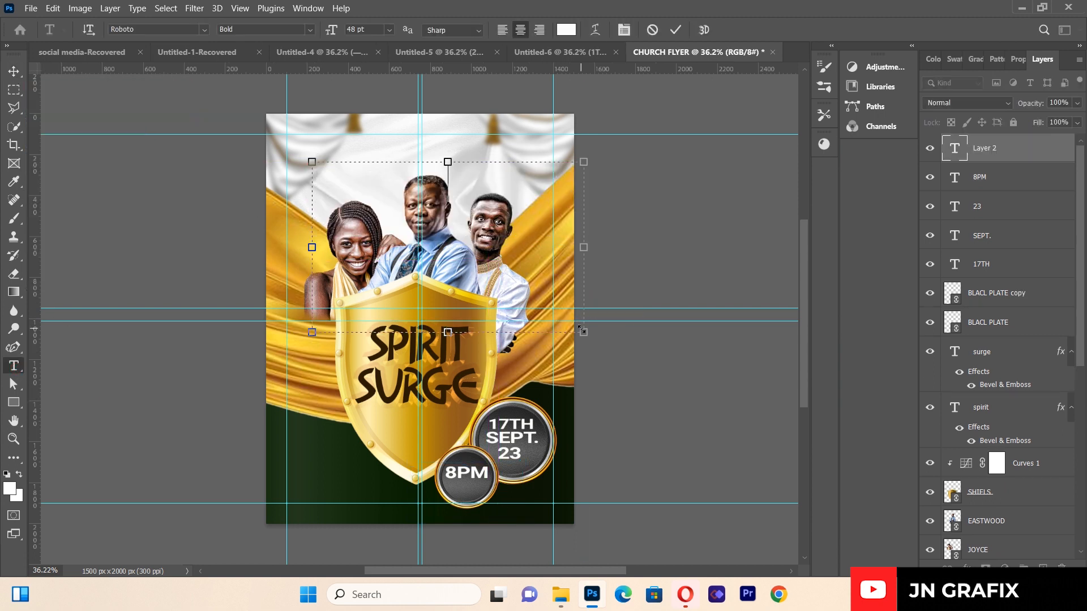
text(Promp)
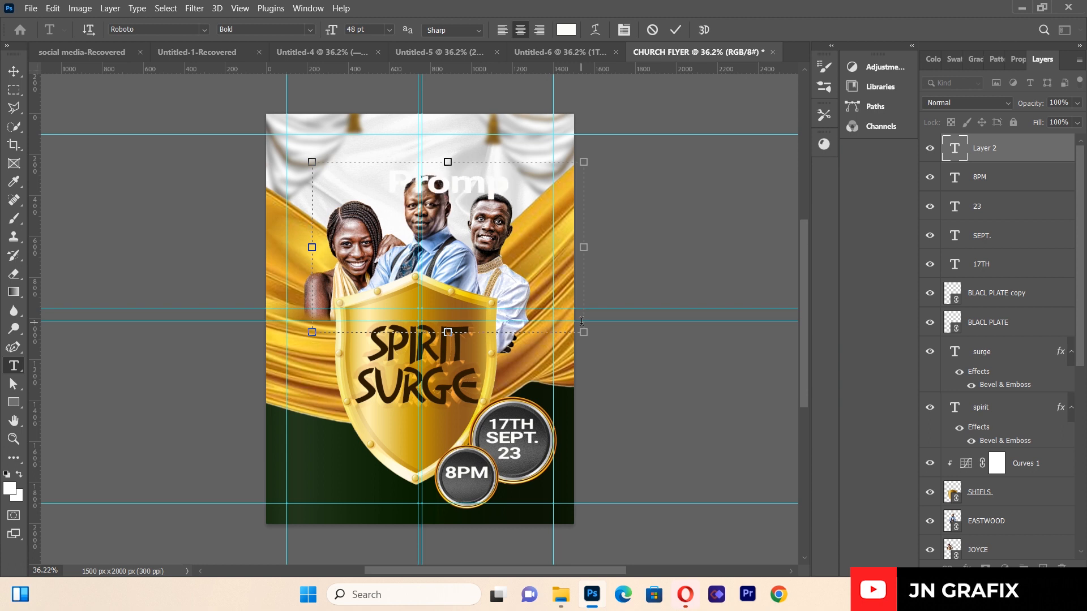
text(t)
key(ctrl+a)
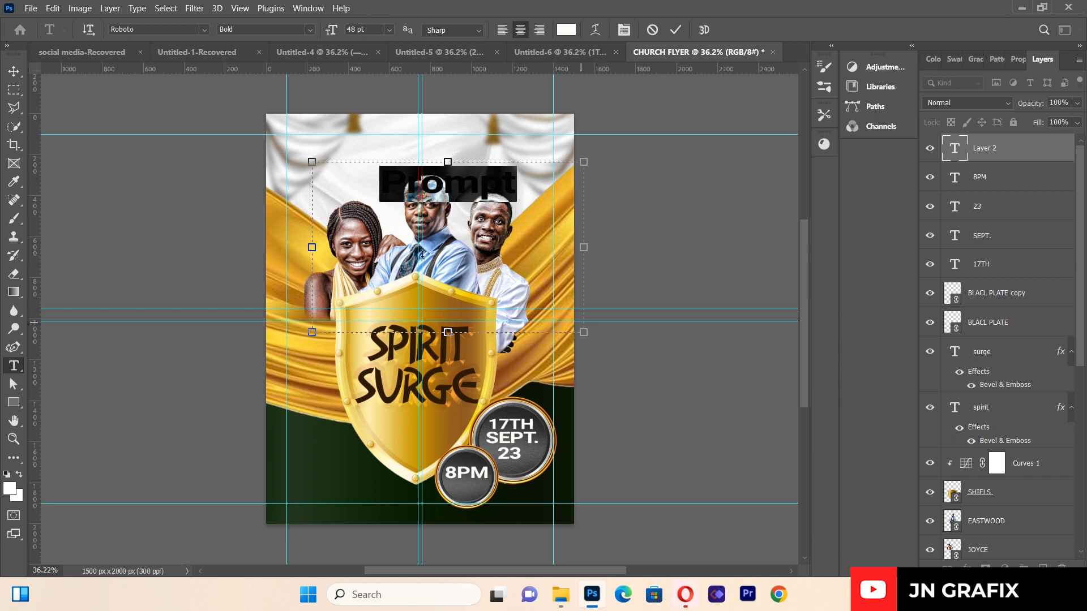
click(205, 33)
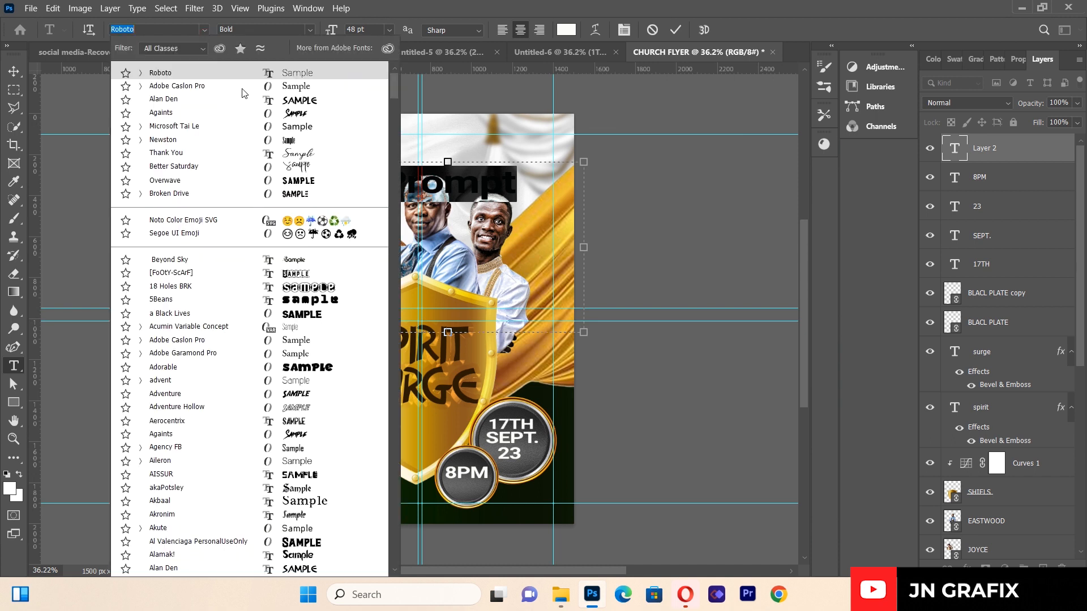
click(293, 166)
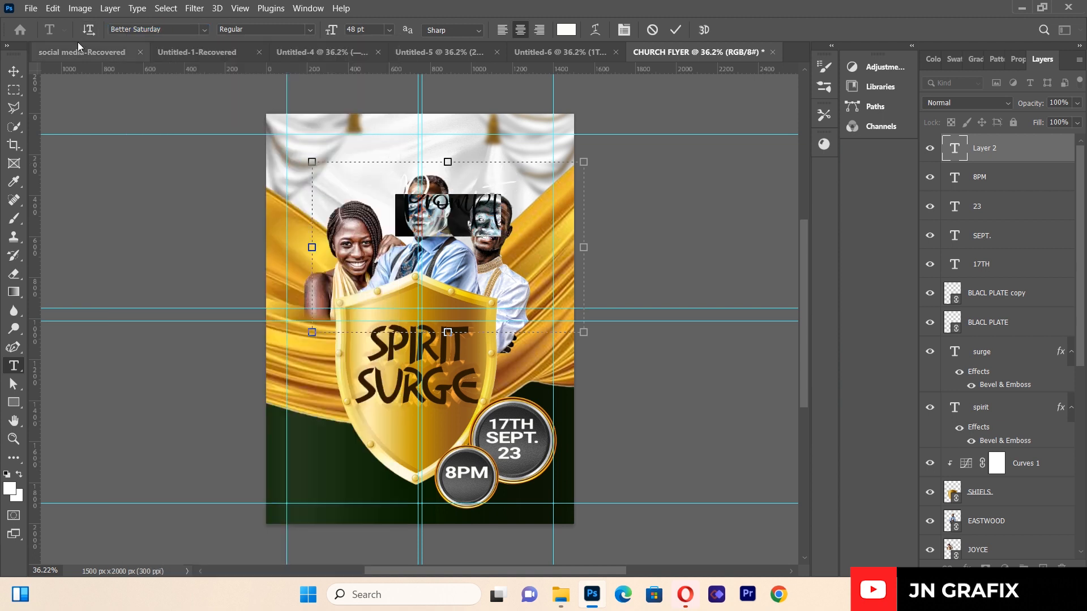
- Scale the Prompt text to 35.94% and place it beneath 8PM on the smaller plate, at about X 969, Y 1917 px
click(13, 74)
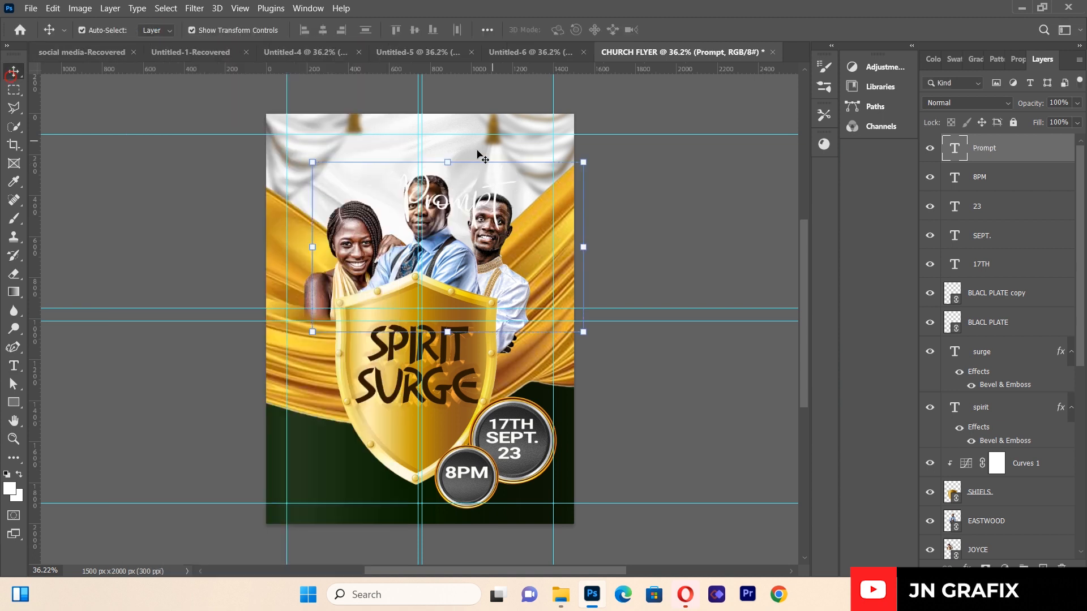
drag(582, 163, 475, 495)
key(Up)
key(Up)
key(Up)
key(Up)
key(Up)
key(Up)
key(Up)
key(Up)
key(Up)
key(Up)
key(Up)
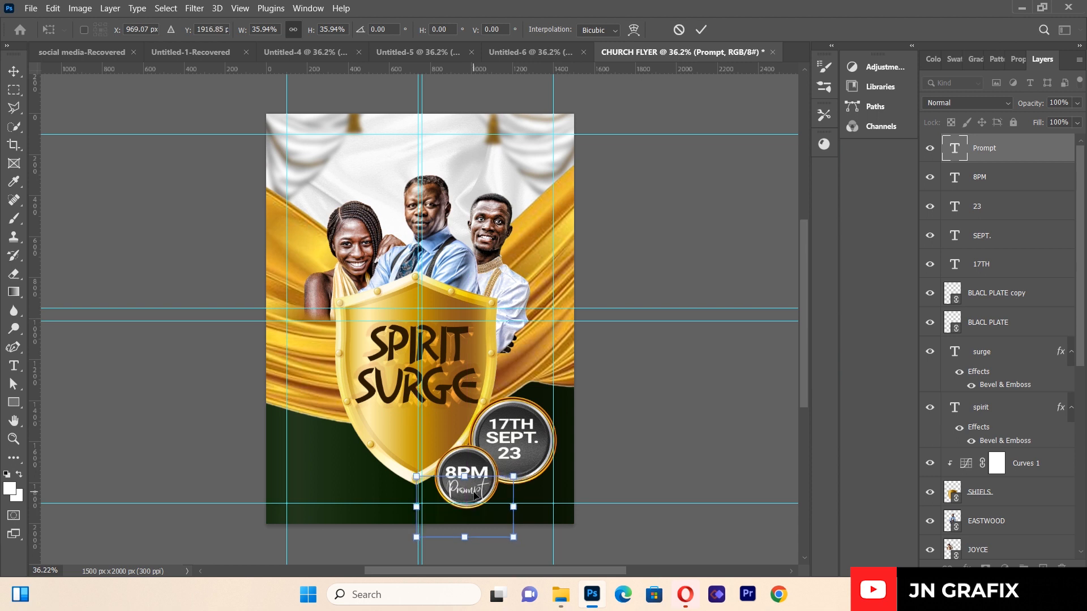
key(Return)
click(194, 391)
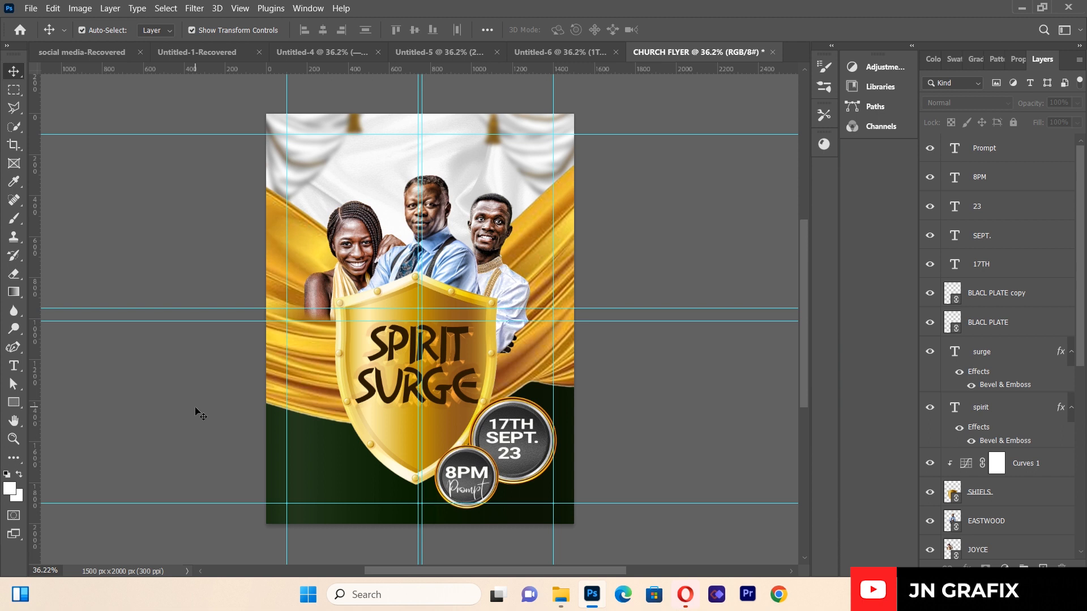
- Create a paragraph text box in the dark green area at the shield's lower left and set its font to Roboto
click(13, 366)
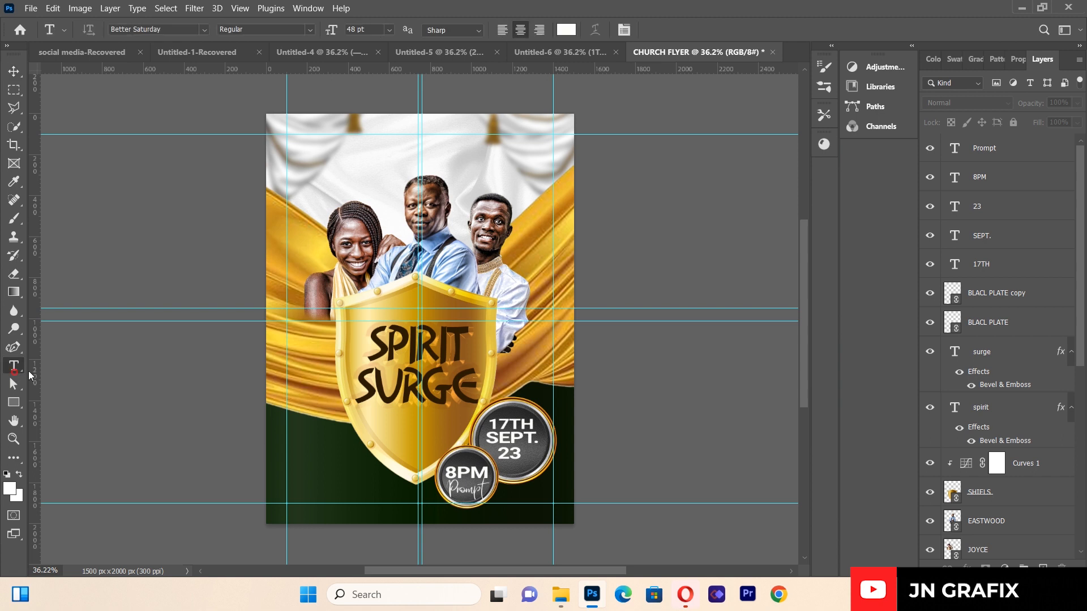
drag(288, 444, 396, 506)
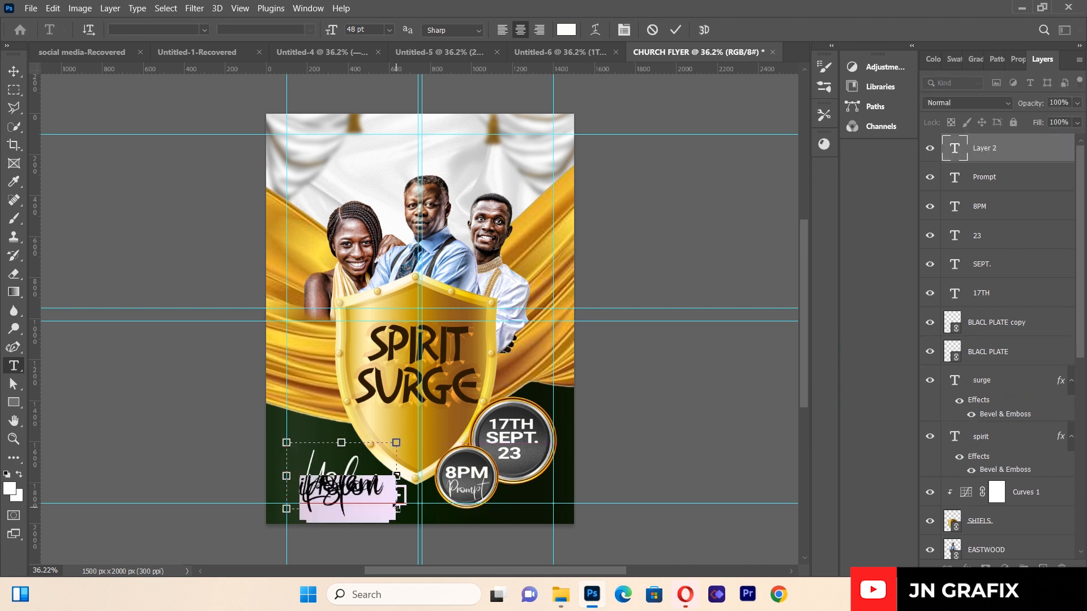
click(203, 29)
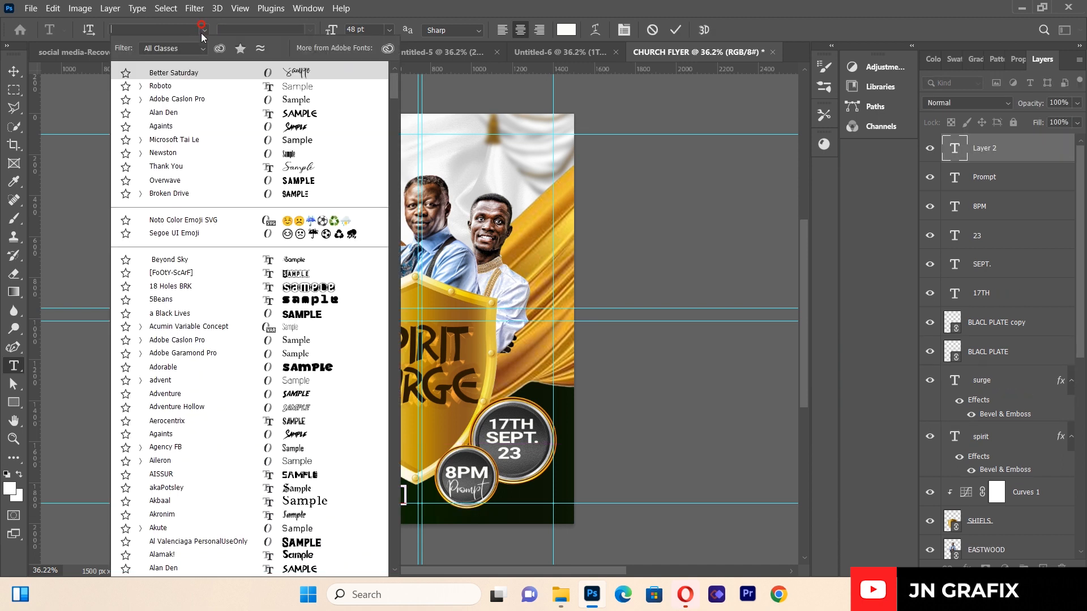
click(187, 87)
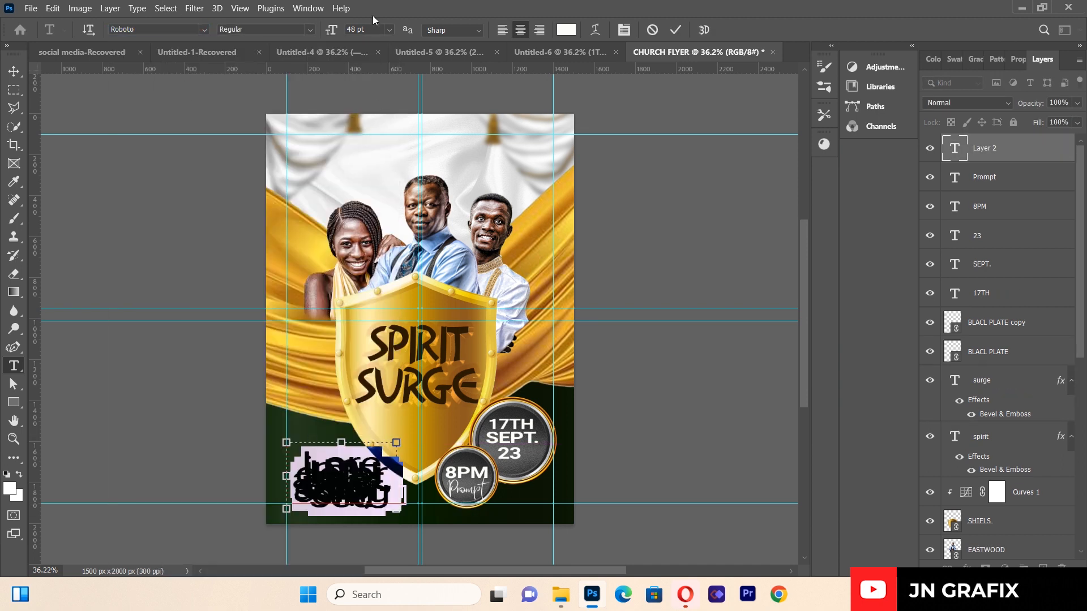
- Set the new text box's font size to 18 pt and clear its placeholder text
click(389, 30)
click(370, 130)
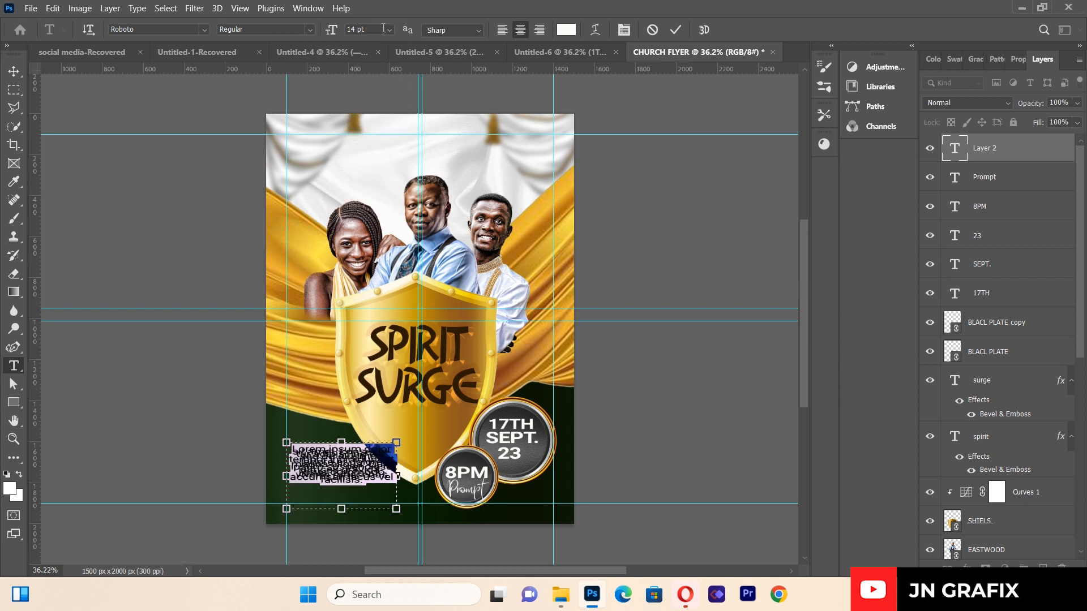
click(389, 29)
click(368, 148)
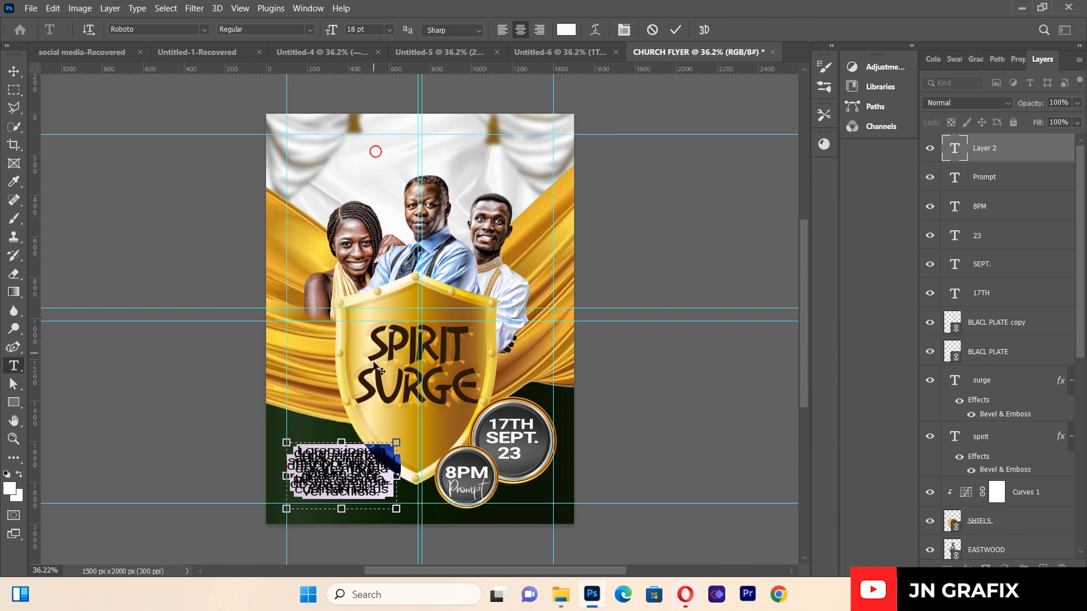
key(BackSpace)
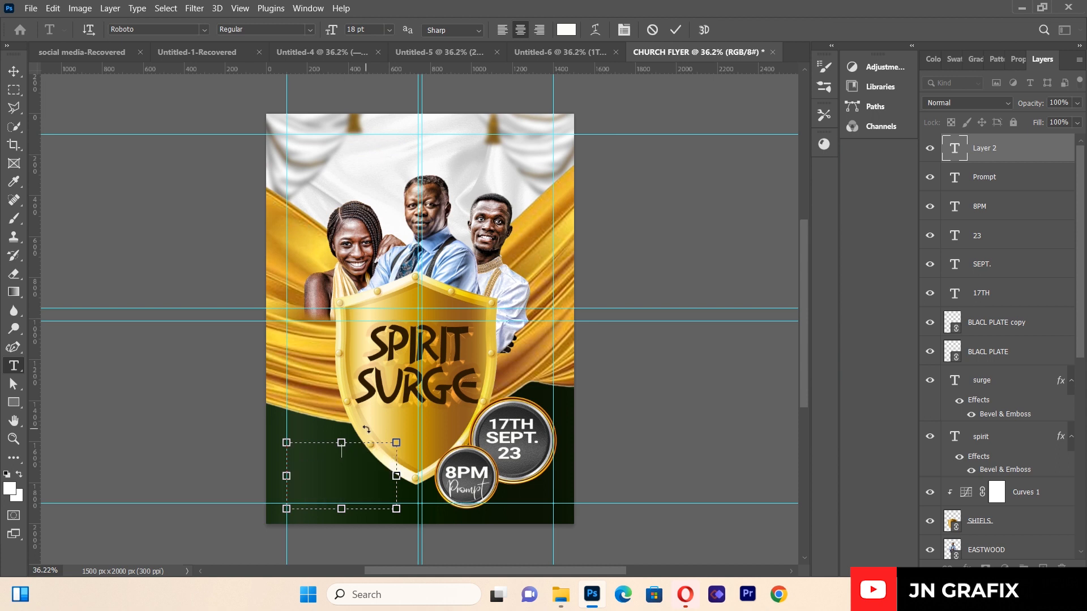
- Enter THE OF GLORY AUDITORIUM,PENKWASI-SUNYANI as the venue text in the empty text box beside the shield's lower left
text(THE)
text( OF)
text( GLO)
text(RY A)
text(U)
text(DIT)
text(O)
text(RIUM)
text( P)
text(ENKWAS)
text(I)
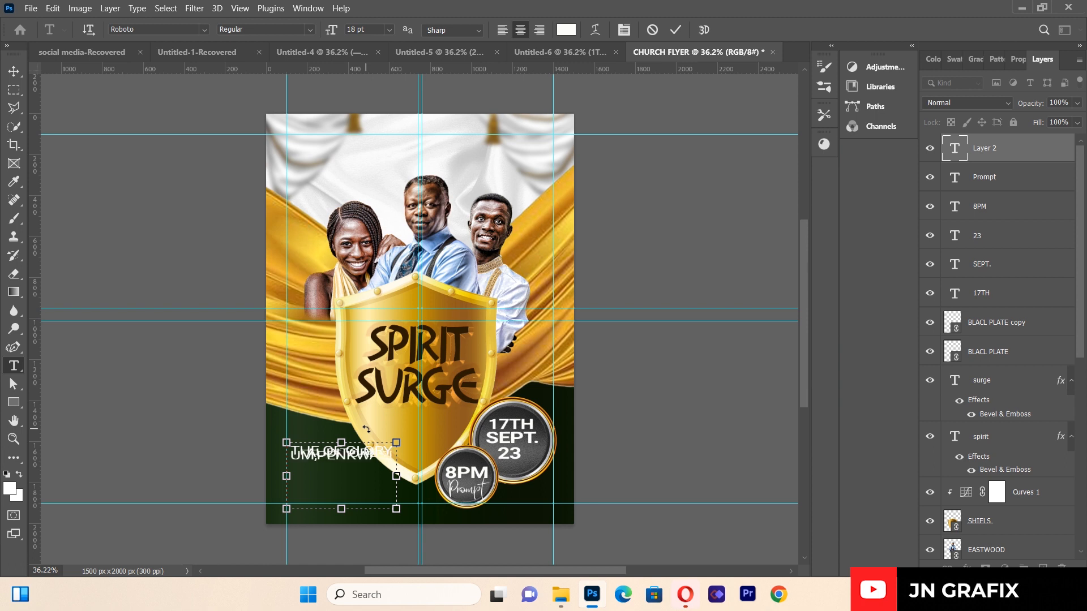
text( SUNYA)
- Set the whole venue text's font size to 12 pt and its leading to 9 pt
key(ctrl+a)
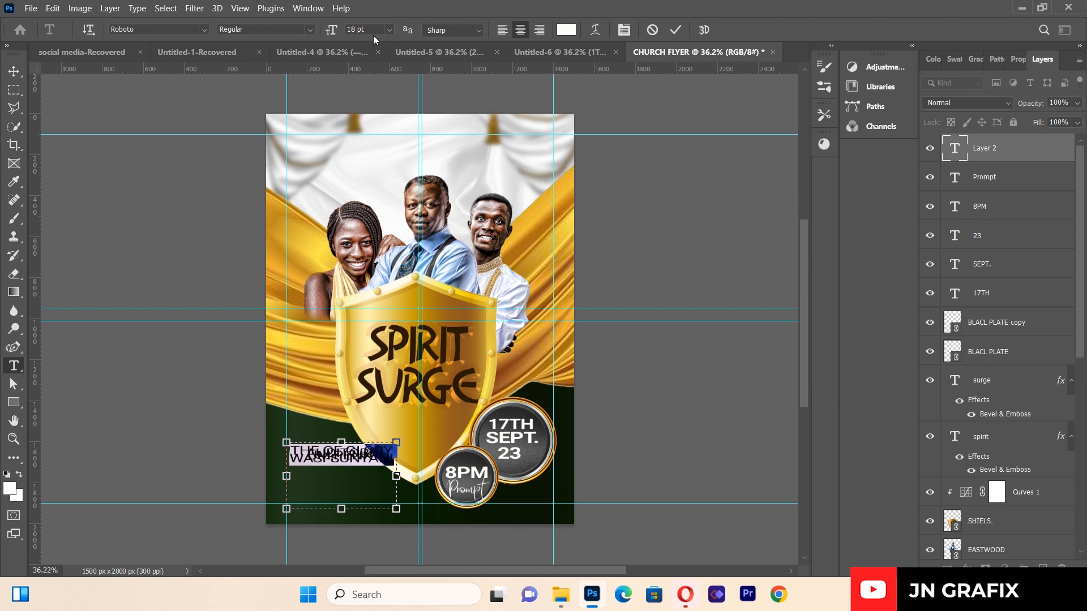
click(390, 29)
click(378, 117)
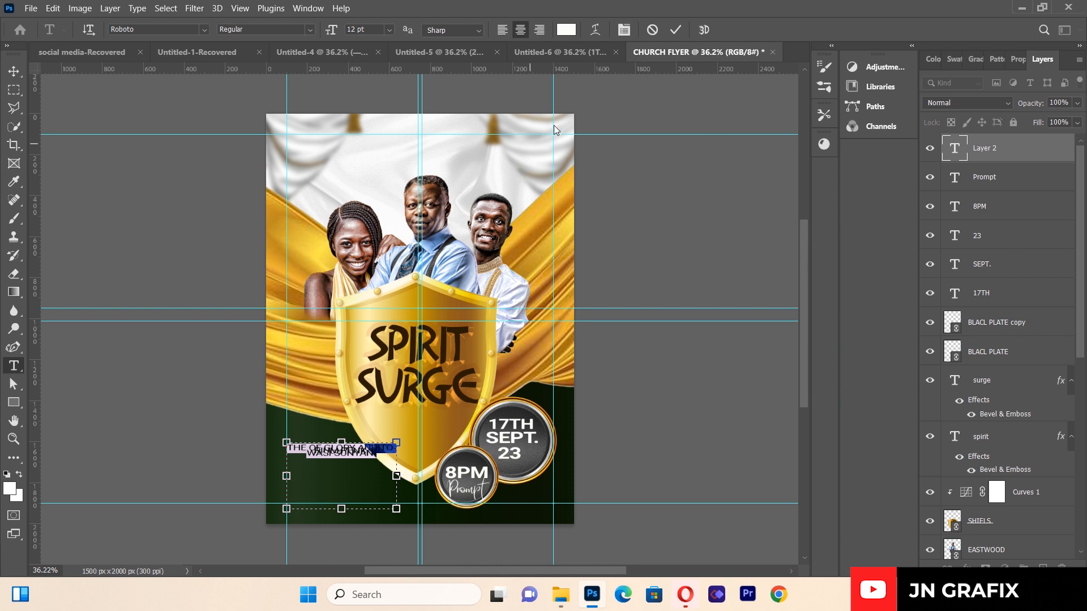
click(628, 31)
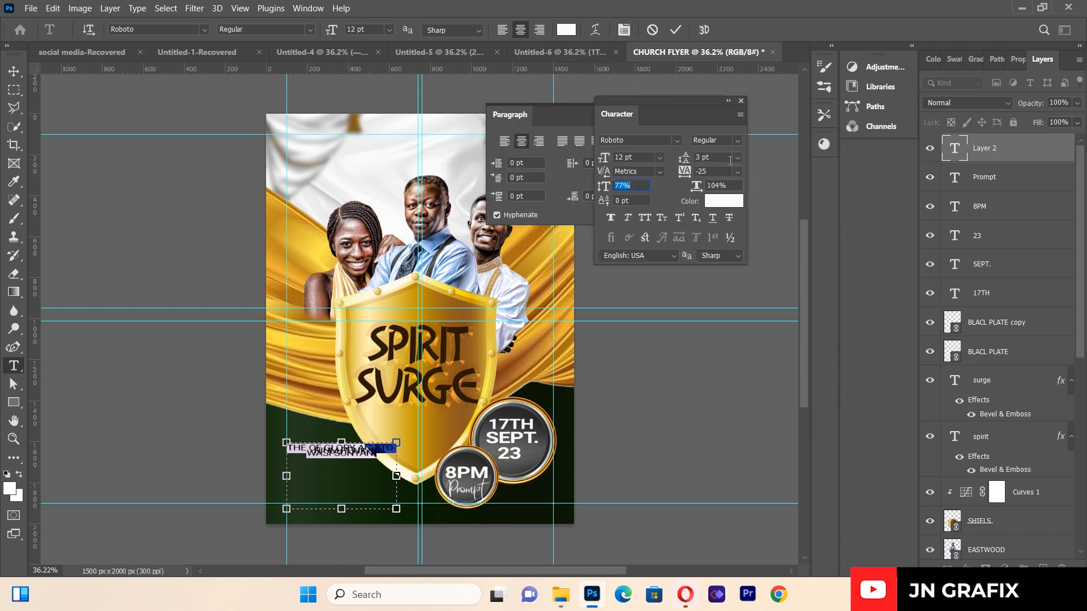
click(737, 158)
click(714, 190)
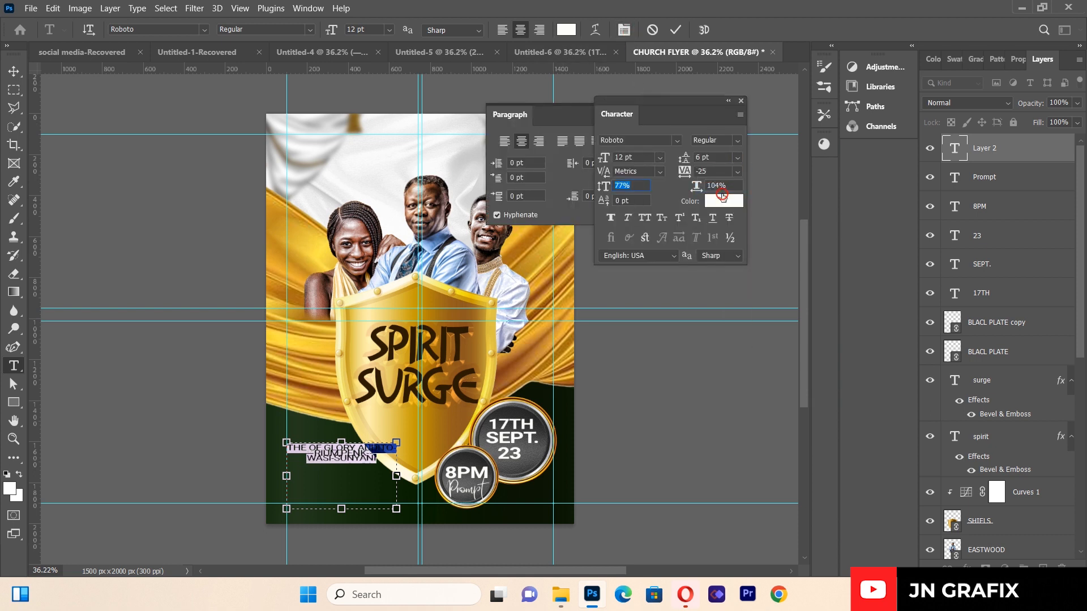
click(736, 161)
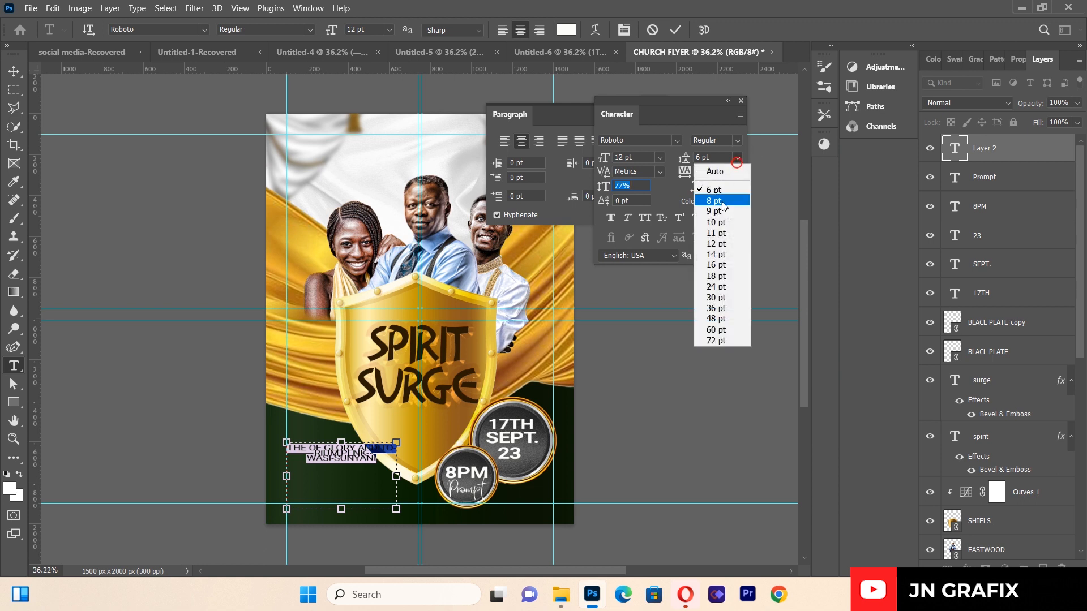
click(721, 213)
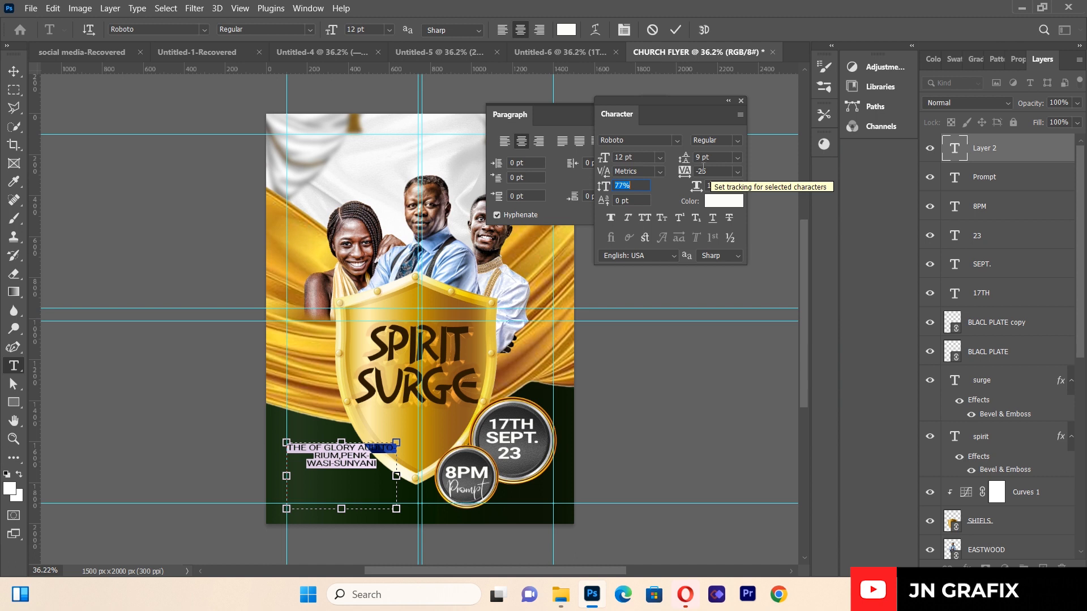
click(742, 101)
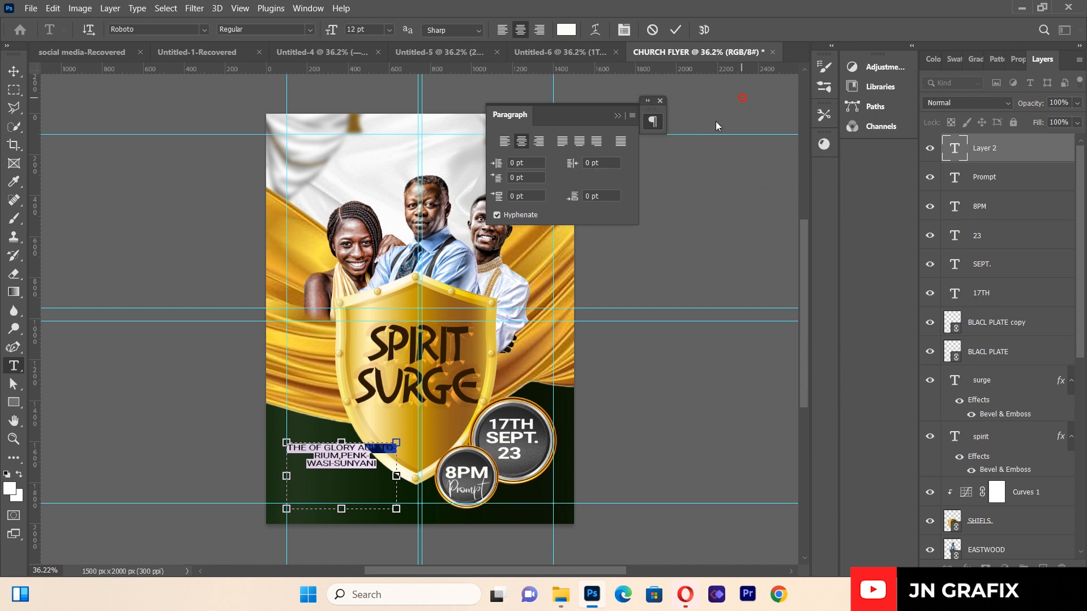
click(660, 101)
- Widen the venue text box and move it down to the lower margin guide, beneath the shield's lower left
drag(397, 477, 424, 476)
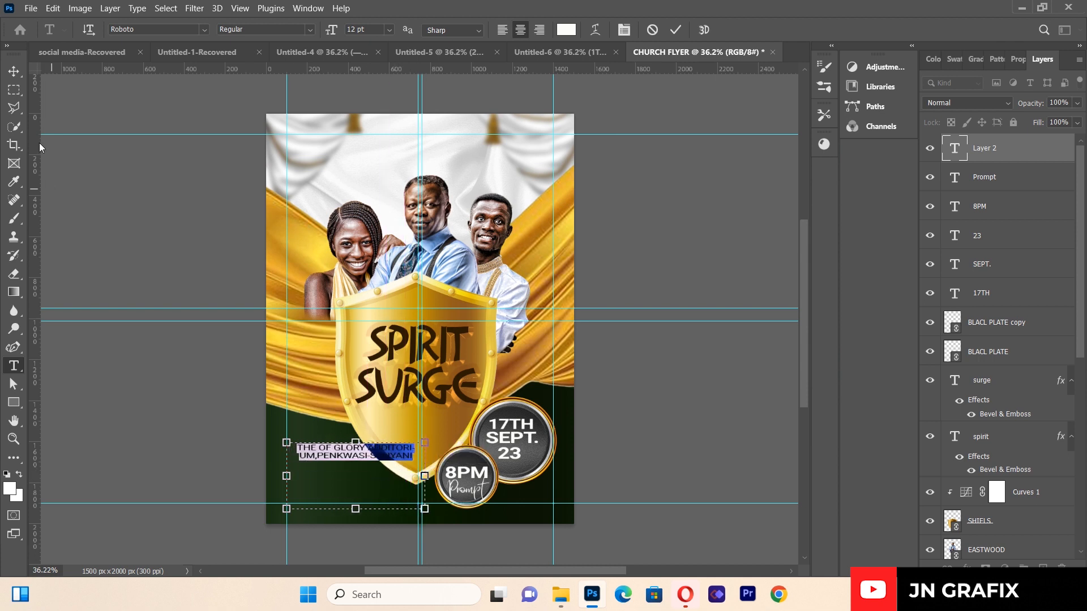
click(13, 71)
drag(355, 460, 352, 497)
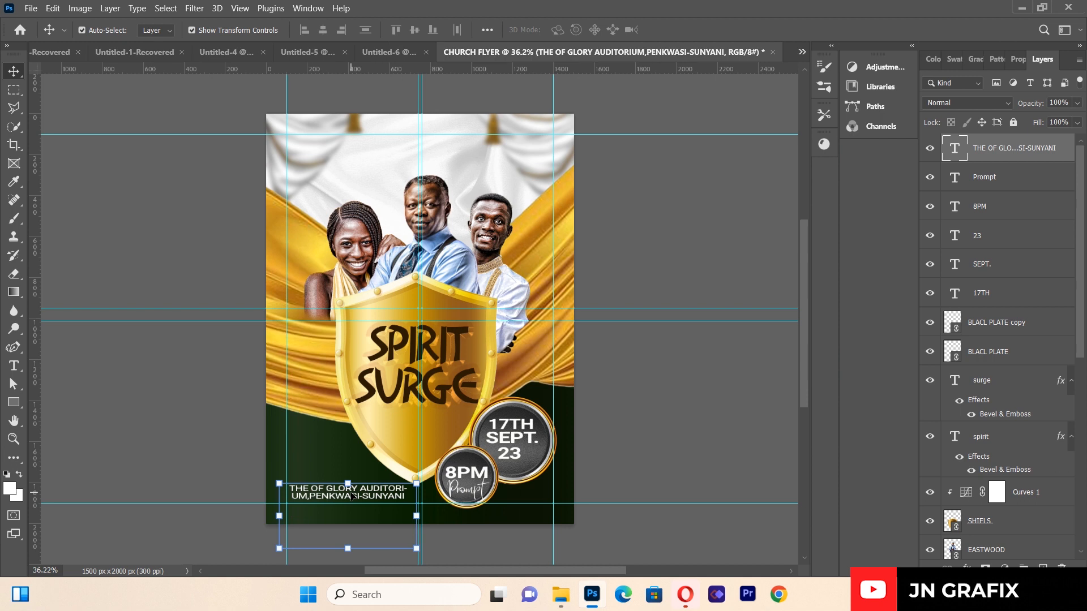
key(Down)
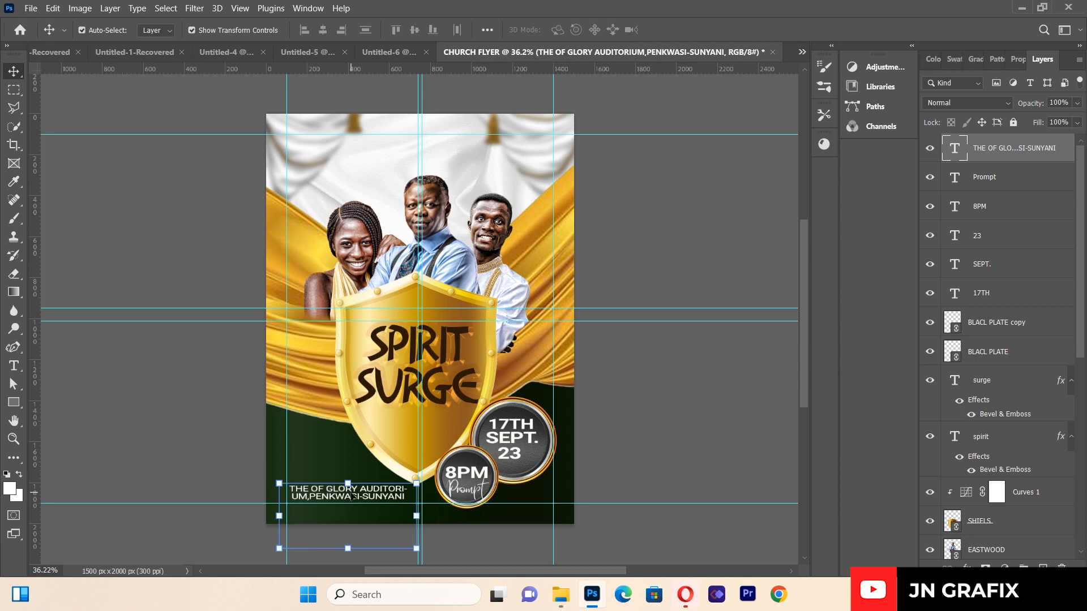
click(351, 497)
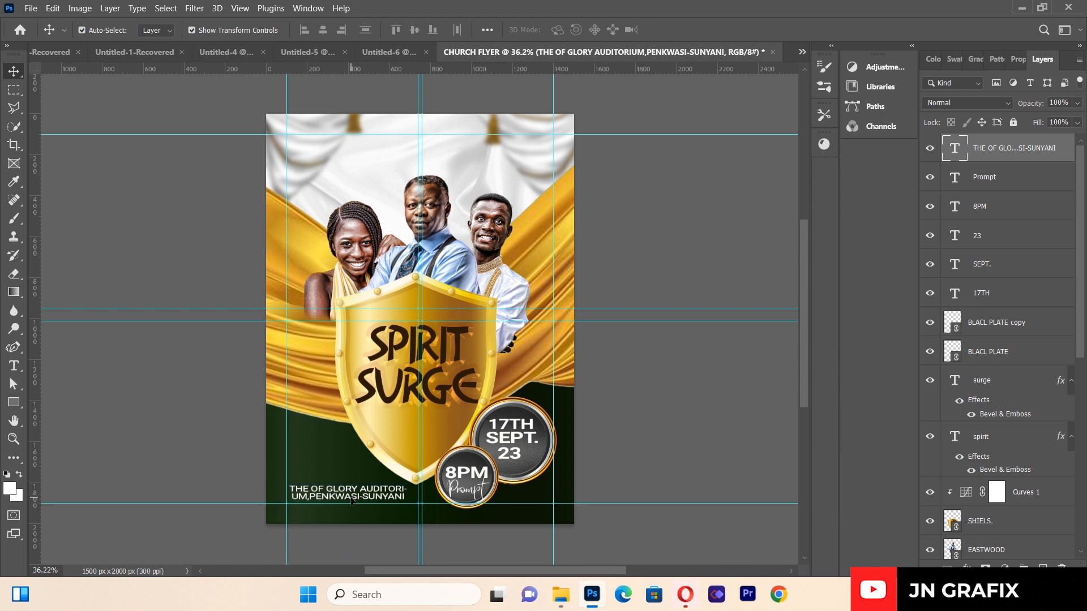
- Nudge the venue text about 40 px left toward the flyer's edge
key(Left)
key(Left)
key(Left)
key(Left)
key(Left)
key(Left)
key(Left)
key(Left)
key(Left)
key(Left)
key(Left)
key(Left)
key(Left)
key(Left)
key(Left)
key(Left)
key(Left)
key(Left)
key(Left)
key(Left)
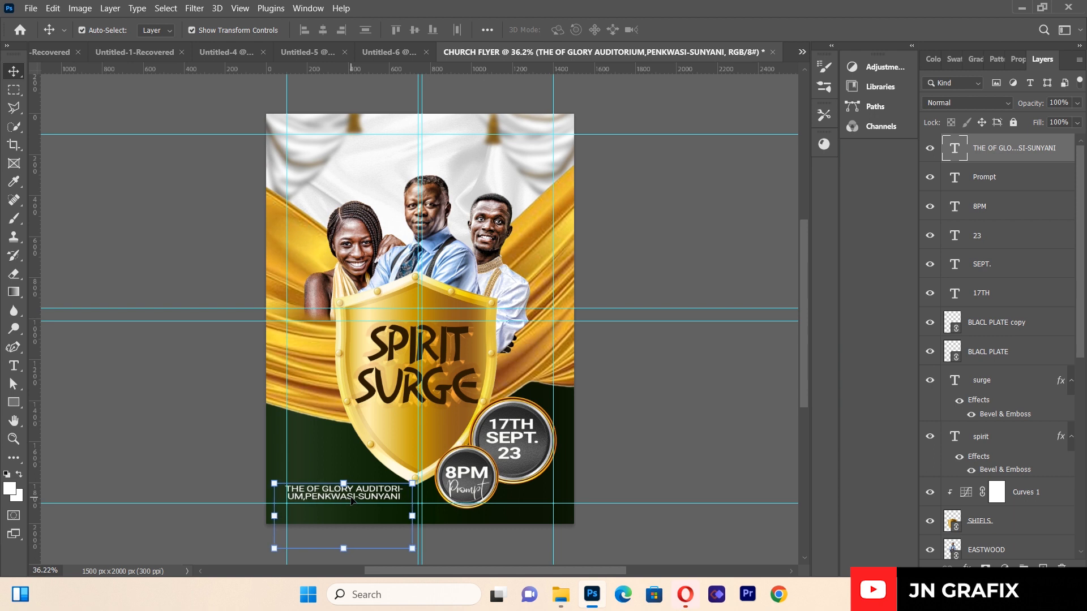
key(Left)
key(Left)
key(Left)
key(Left)
key(Left)
key(Left)
key(Left)
key(Left)
key(Left)
key(Left)
key(Left)
key(Left)
key(Left)
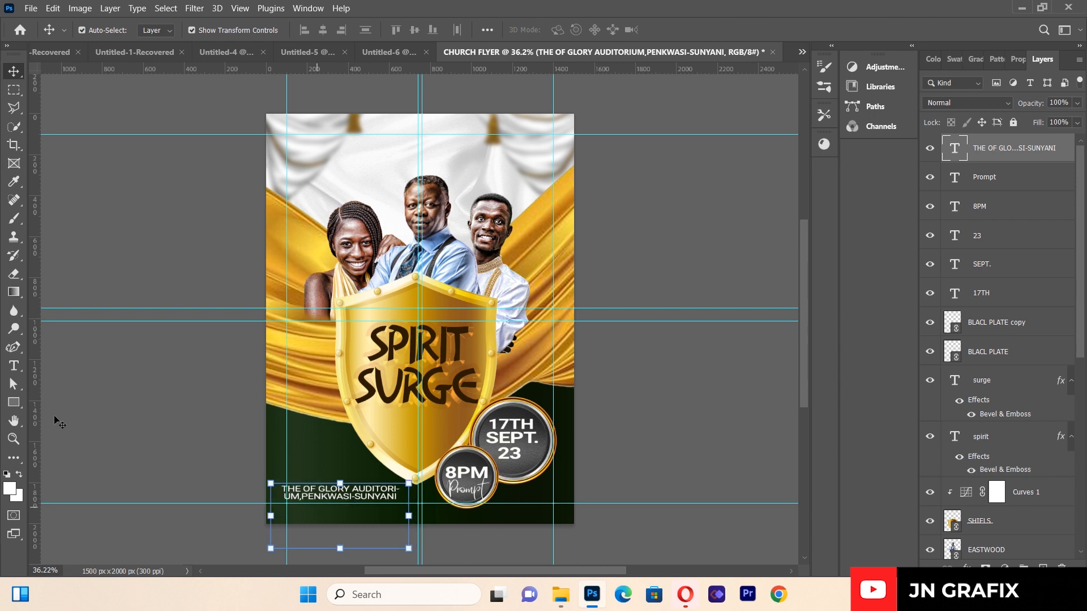
- Left-align the venue text in a wider box and add a space after the comma before PENKWASI
click(14, 366)
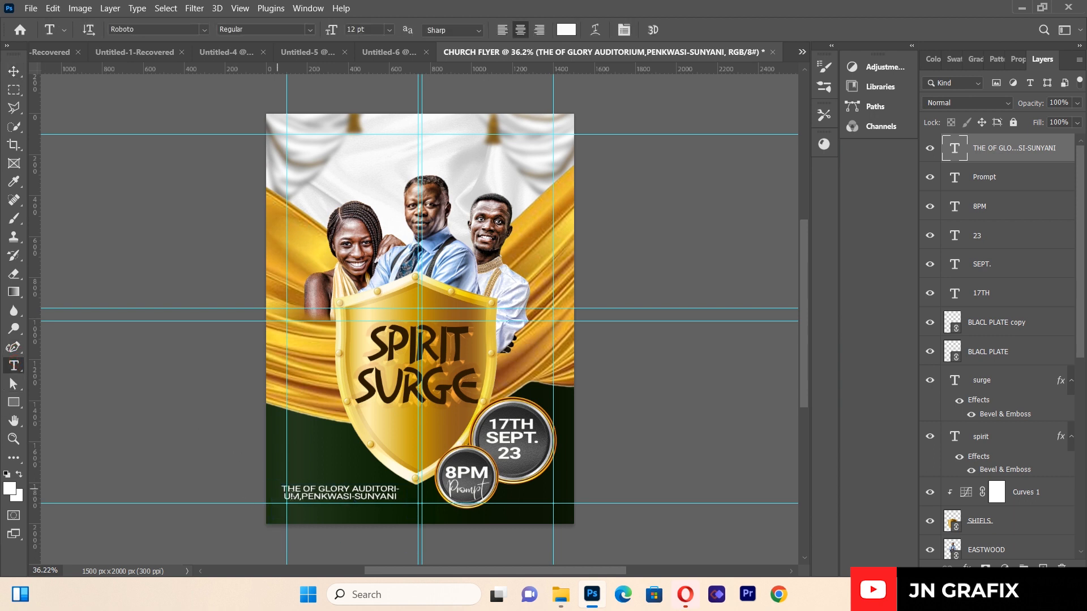
drag(282, 490, 403, 497)
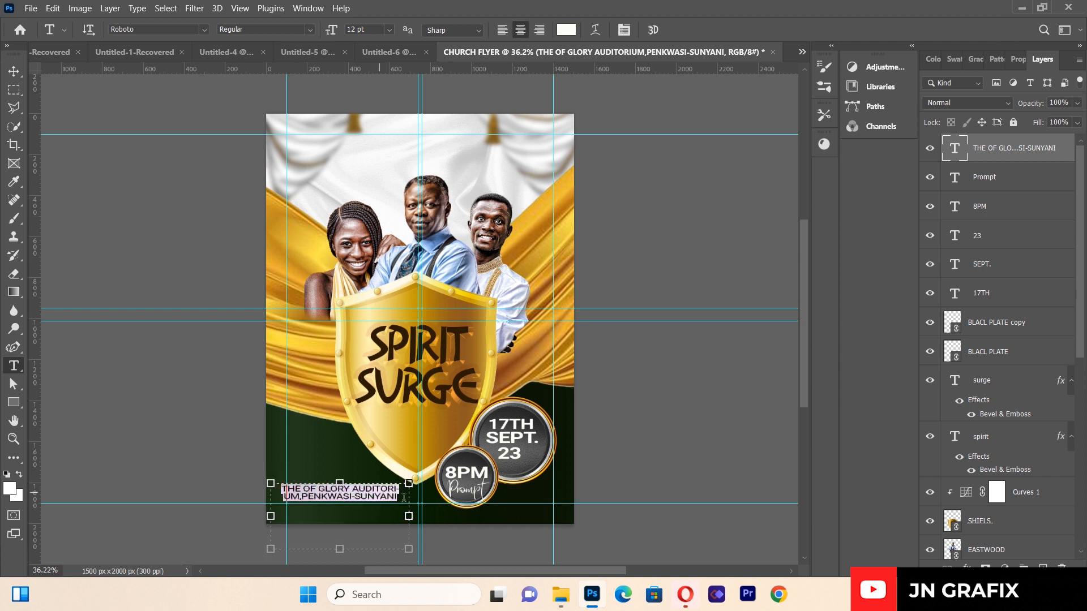
click(502, 29)
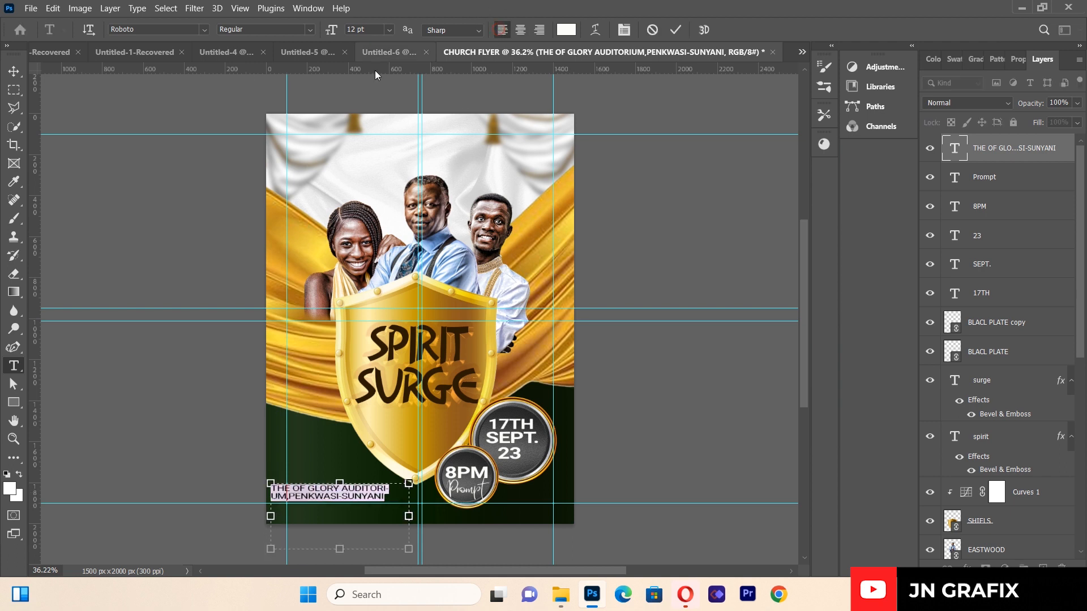
drag(409, 514, 439, 510)
click(406, 492)
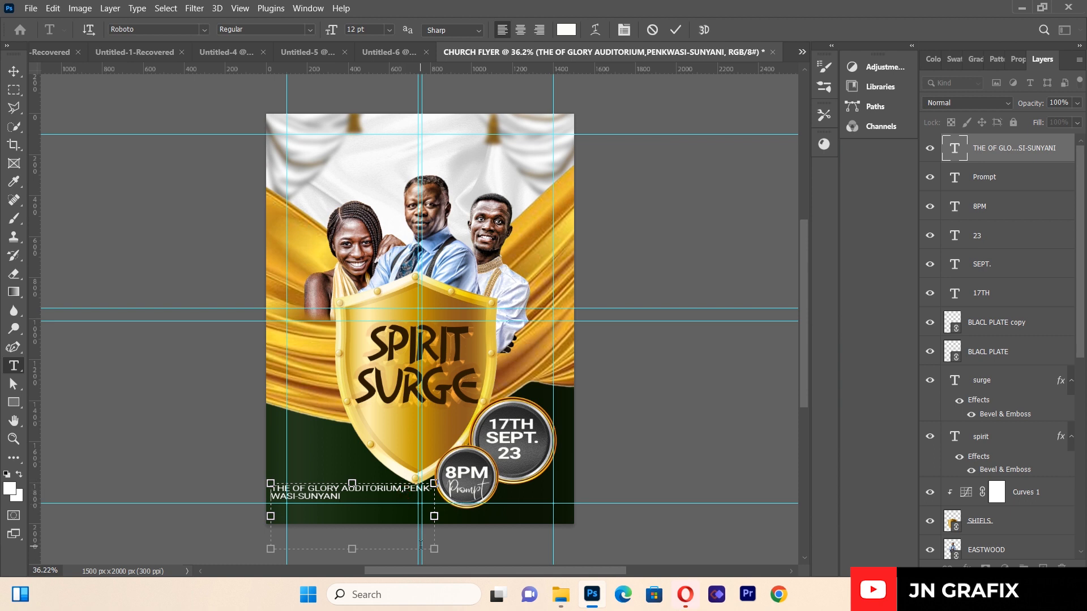
- Move the venue text so its left edge sits on the flyer's left margin guide
click(13, 71)
drag(305, 498, 336, 501)
click(184, 444)
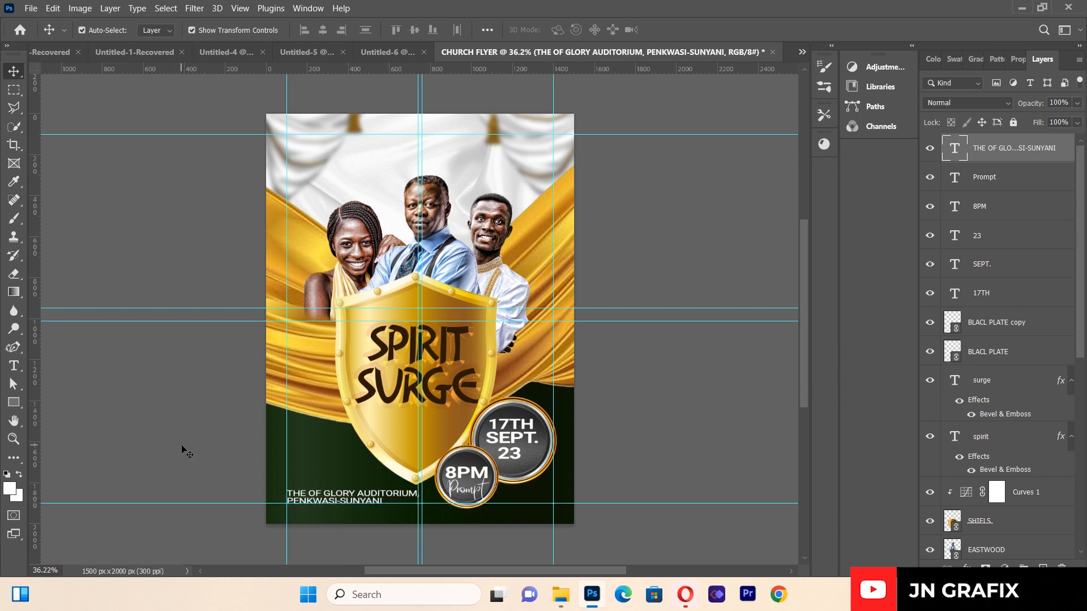
- Break the venue text after GLORY so that AUDITORIUM starts its own line
click(13, 365)
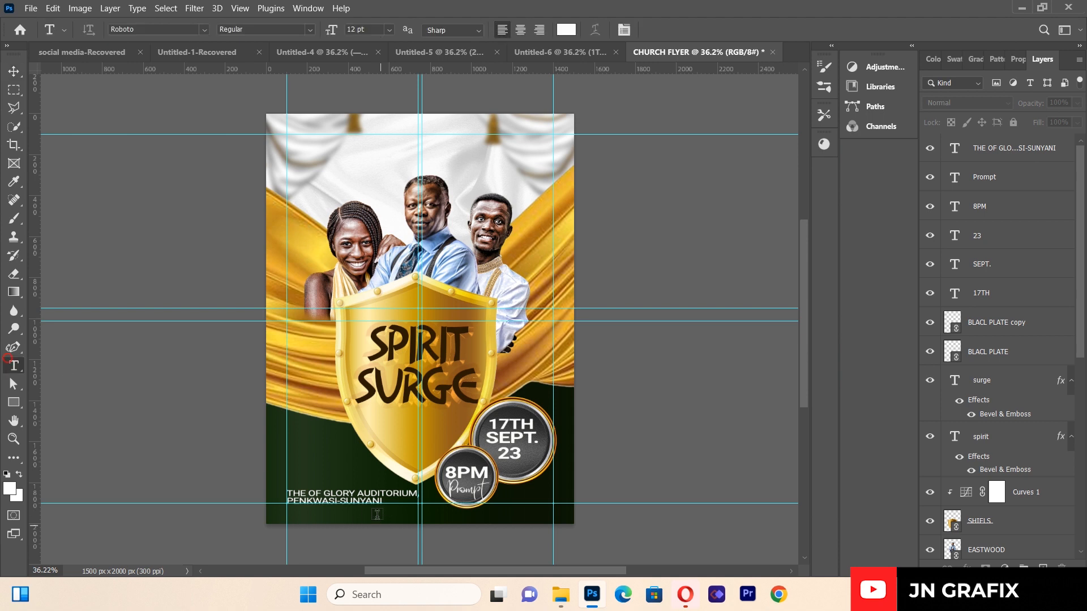
click(368, 498)
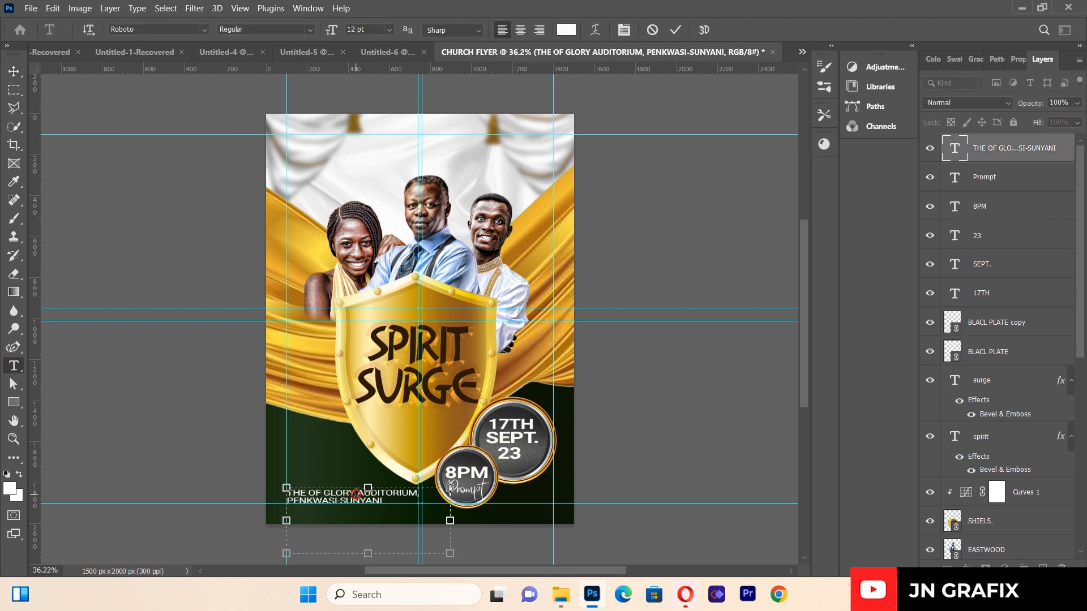
click(355, 493)
key(Return)
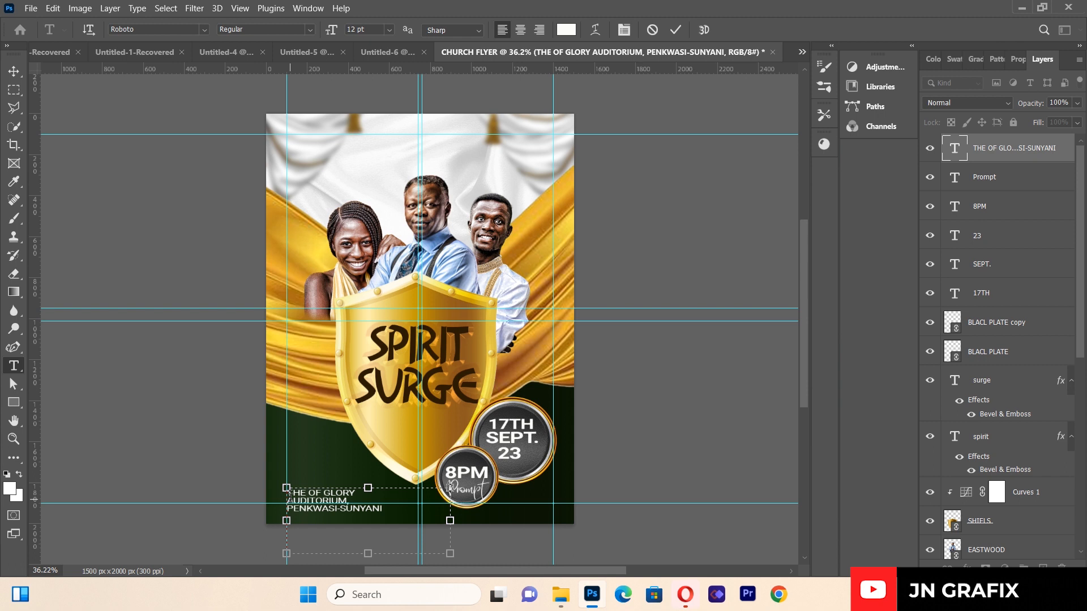
click(13, 71)
click(93, 247)
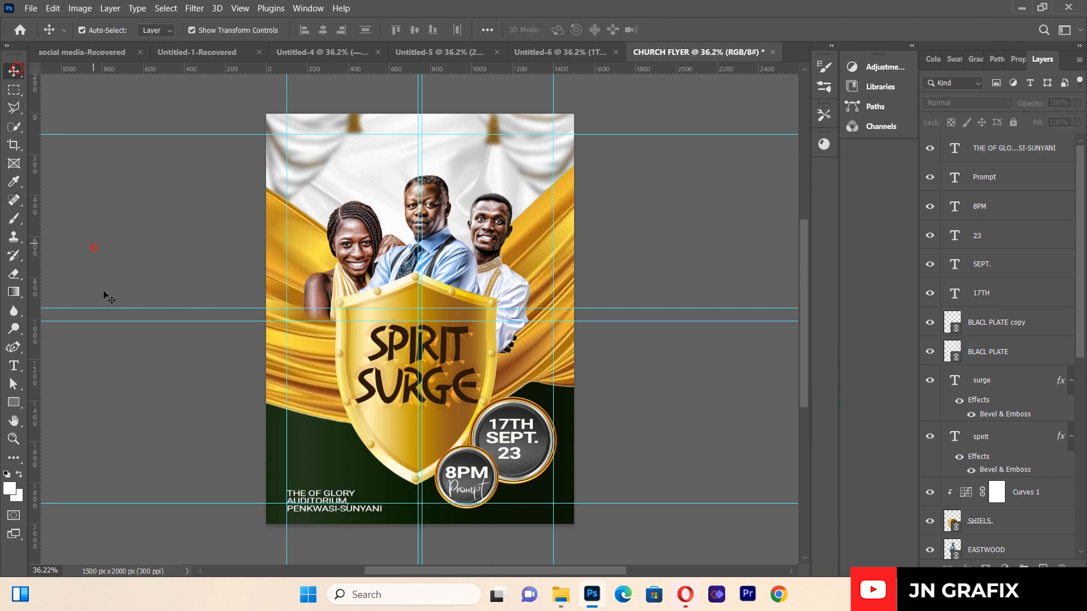
- Create a paragraph text box just above the venue address and enter VENUE in it
click(14, 365)
drag(294, 468, 430, 511)
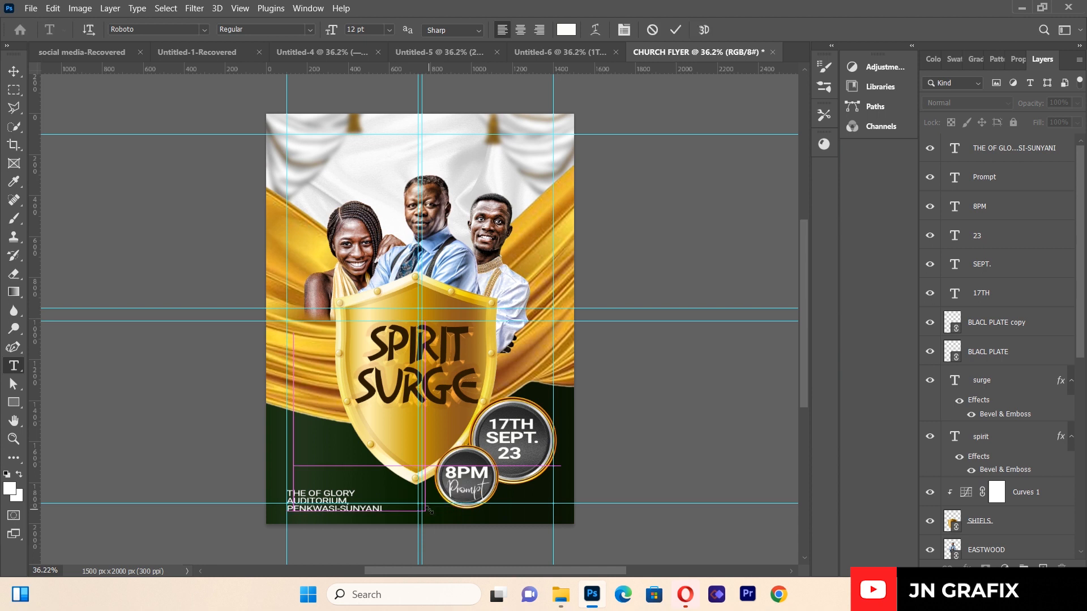
key(BackSpace)
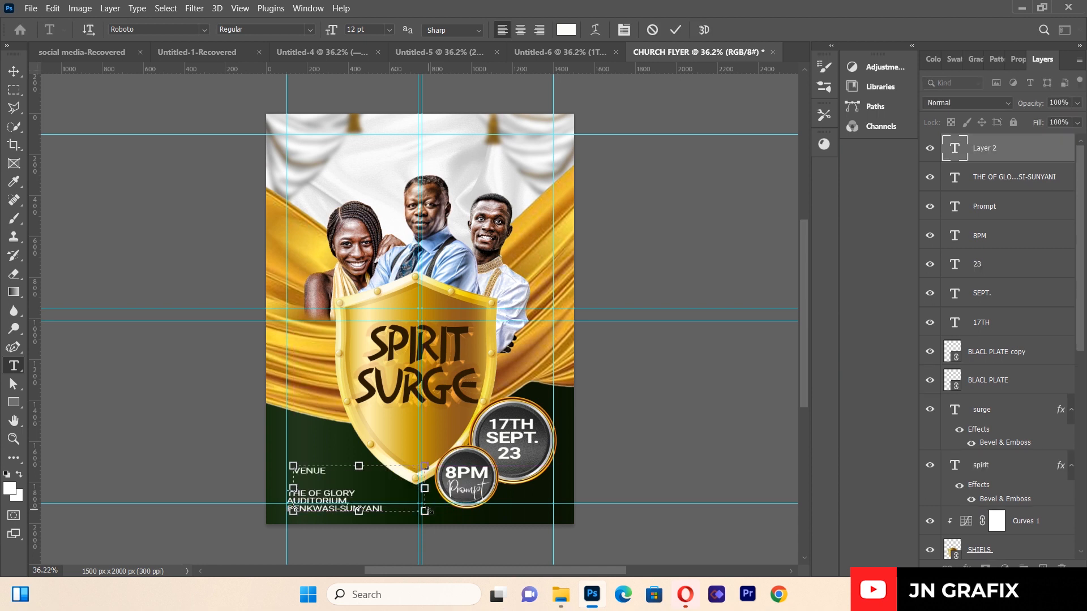
- Color the VENUE text gold #db9f29, sampled from the drape, and set its style to Bold
key(ctrl+a)
click(565, 33)
click(541, 219)
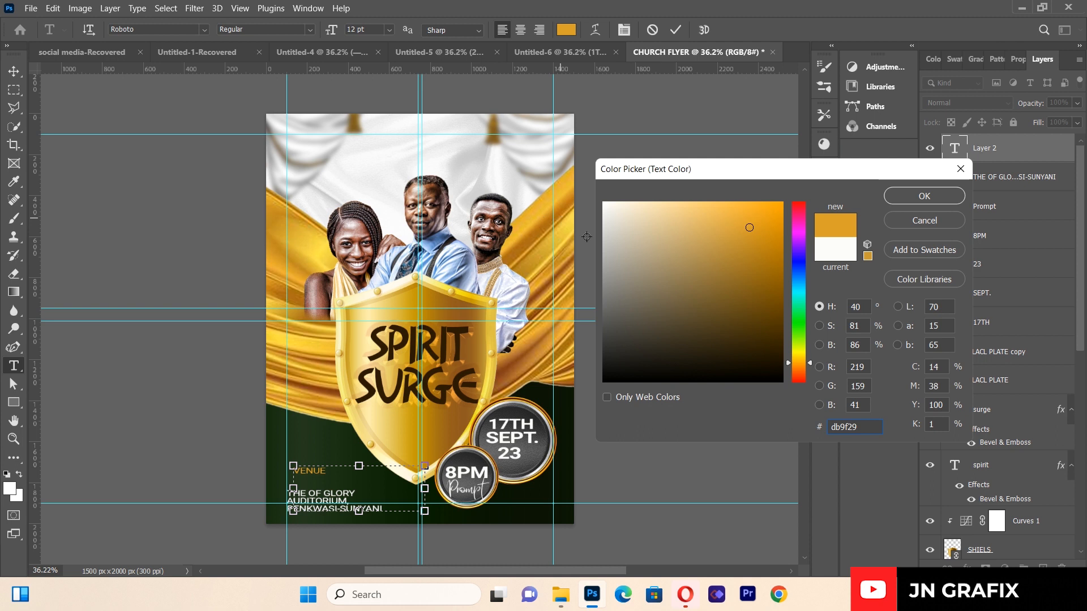
click(924, 194)
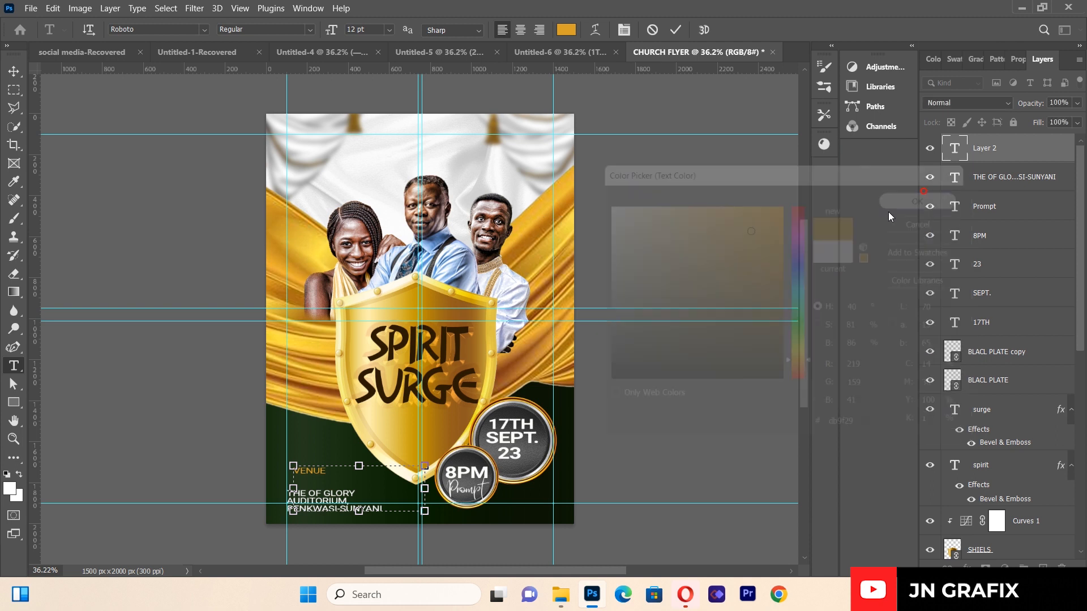
click(310, 29)
click(279, 124)
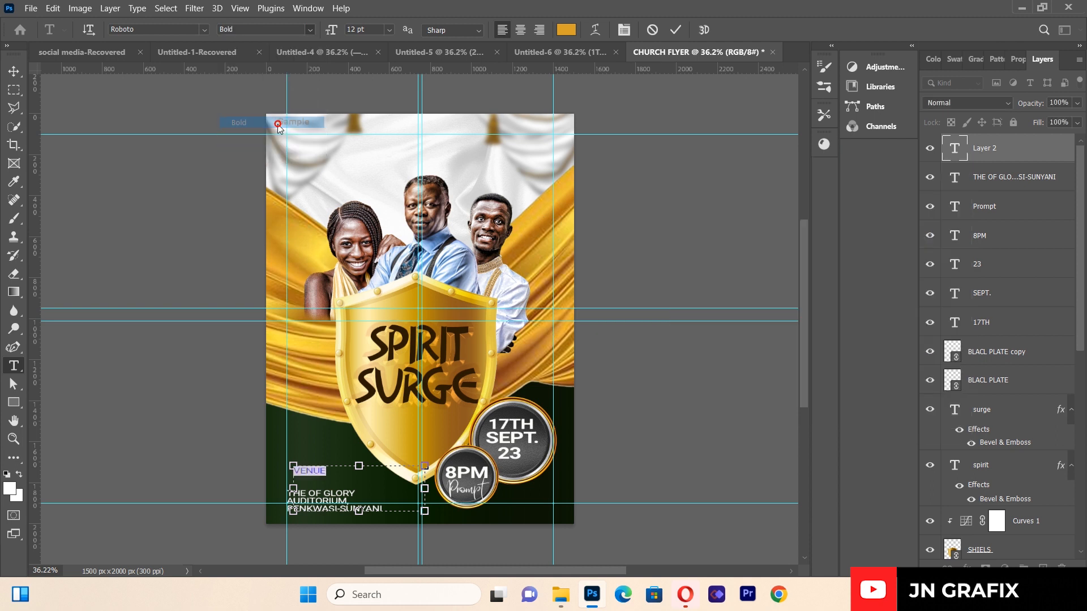
- Align the VENUE heading to the left margin guide and place it slightly above THE OF GLORY
click(13, 69)
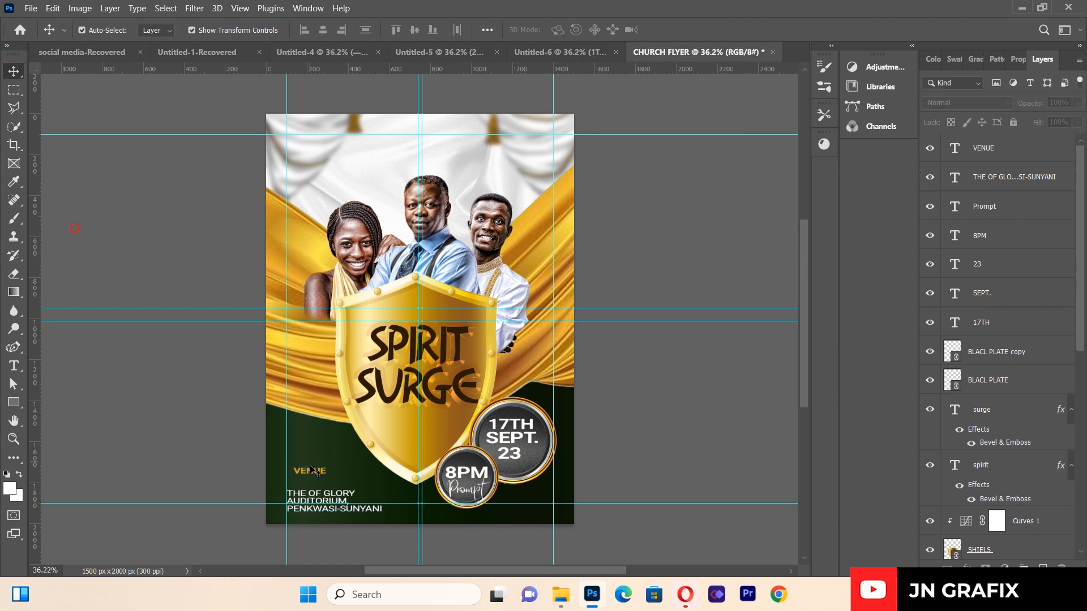
drag(309, 473, 304, 483)
key(Up)
key(Up)
key(Up)
key(Up)
key(Up)
key(Up)
key(Up)
key(Up)
key(Up)
key(Up)
key(Up)
key(Up)
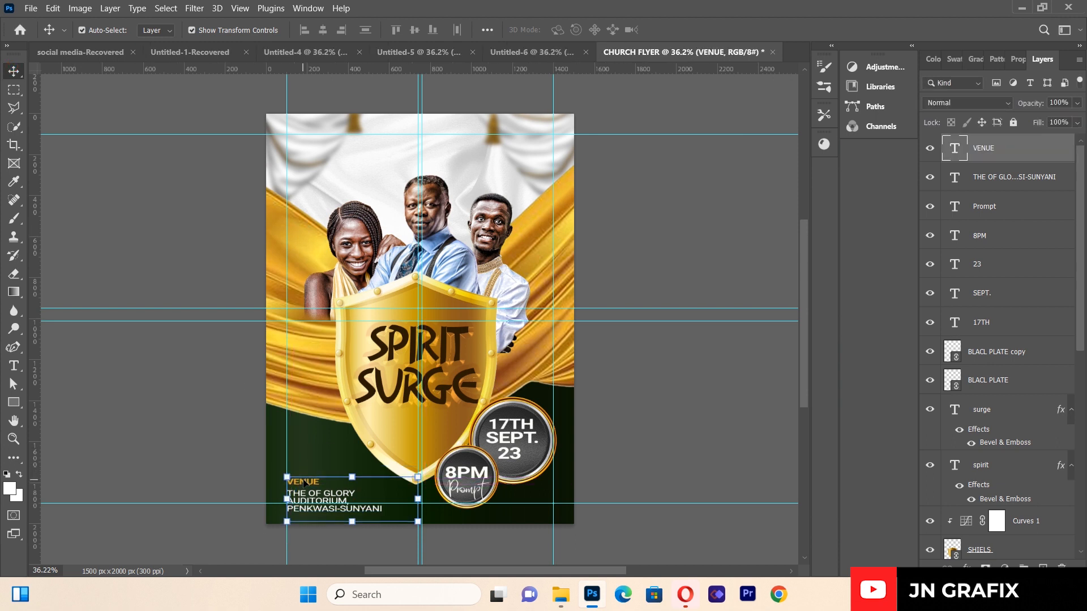
click(134, 457)
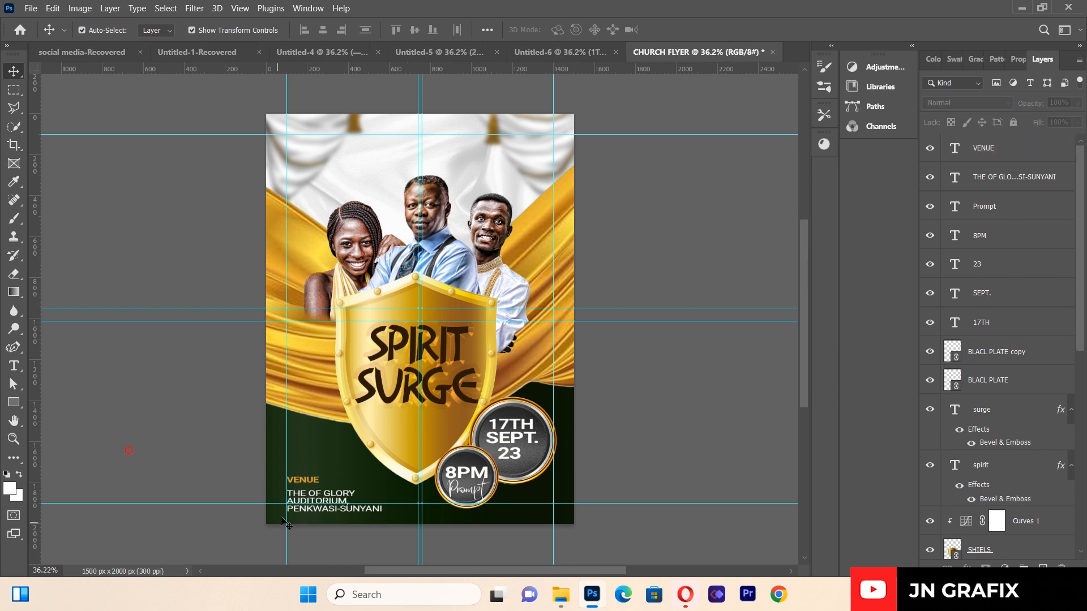
- Nudge the three-line venue address up about 16 px, closer to the VENUE heading
click(304, 511)
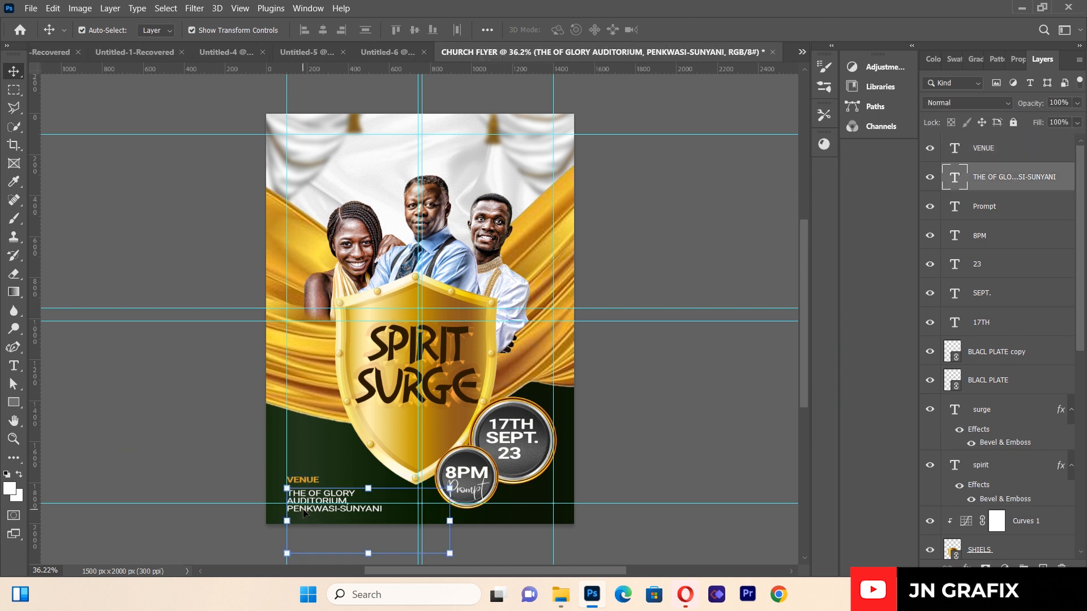
key(Up)
key(Up)
key(Up)
key(Up)
key(Up)
key(Up)
key(Up)
key(Up)
key(Up)
key(Up)
key(Up)
key(Up)
key(Up)
key(Up)
key(Up)
key(Up)
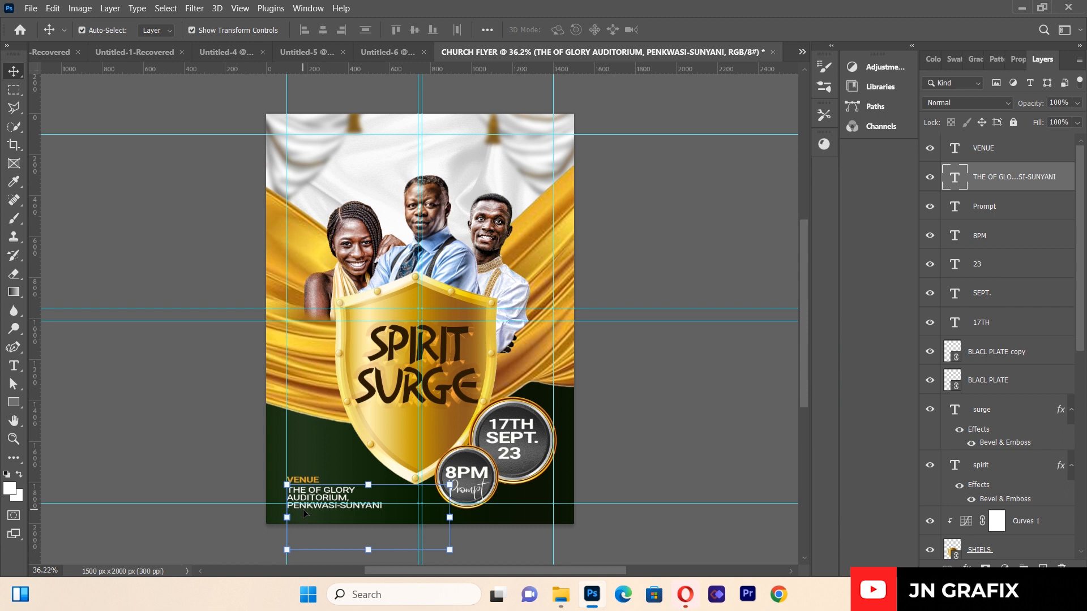
click(211, 432)
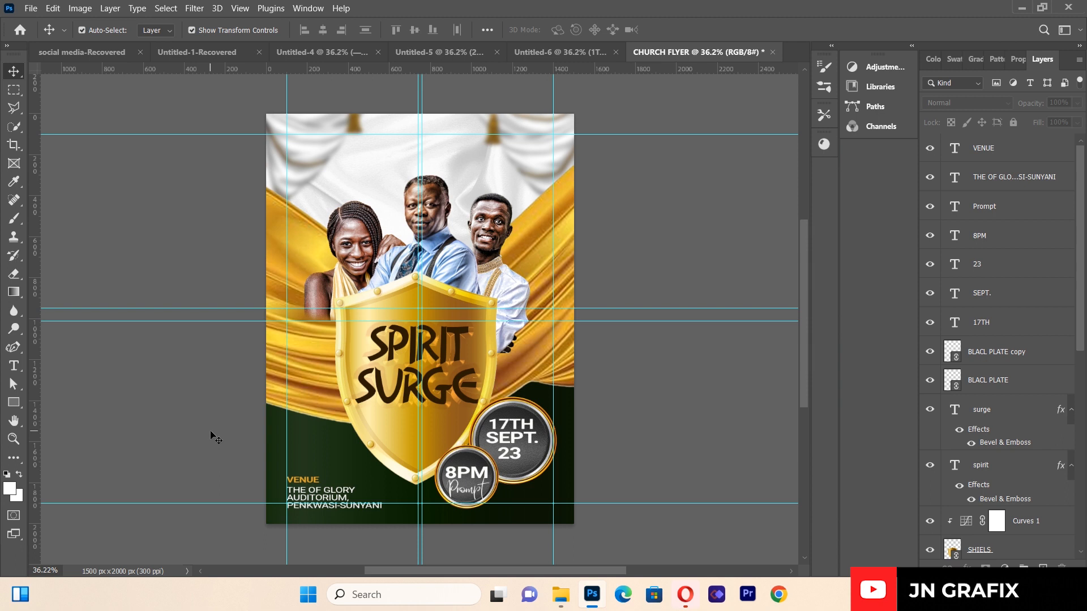
- Place BANNER.png as a linked object, hanging from the flyer's top edge above the right-hand speaker
click(31, 8)
click(74, 276)
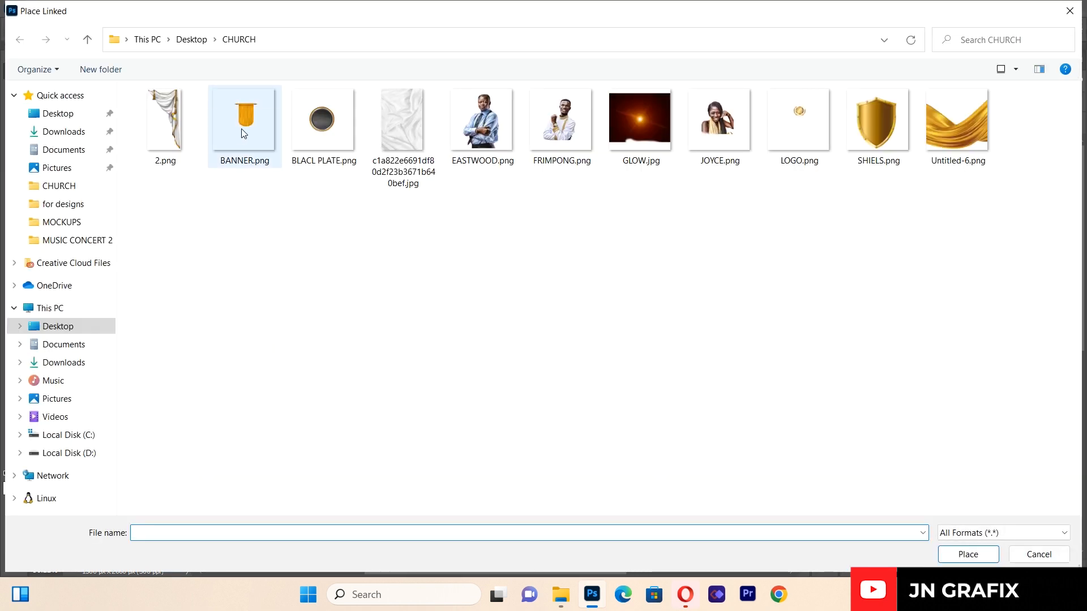
double_click(243, 129)
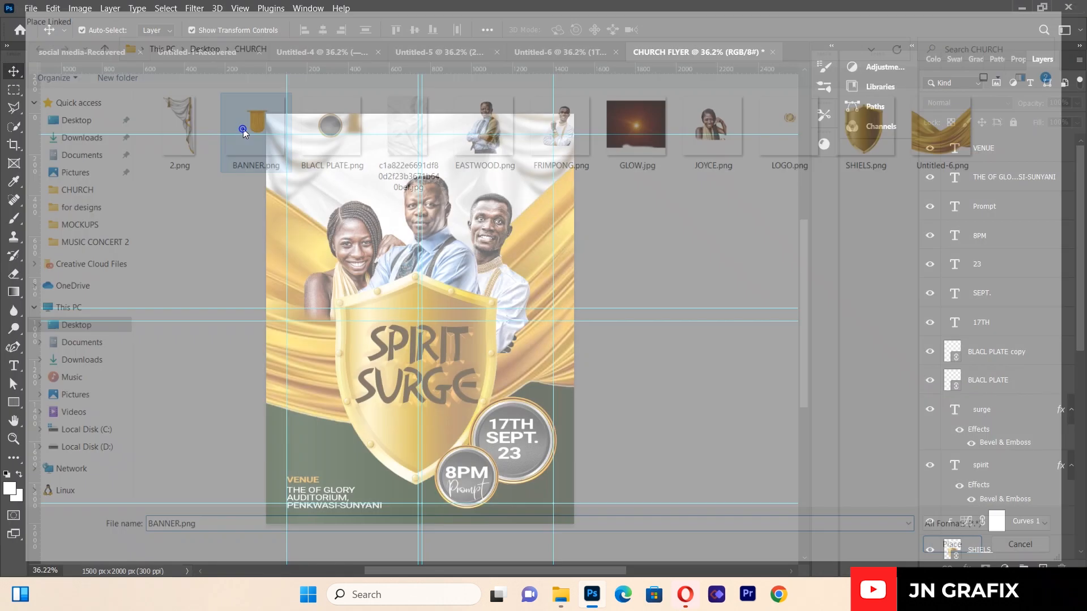
drag(444, 292, 521, 117)
key(Return)
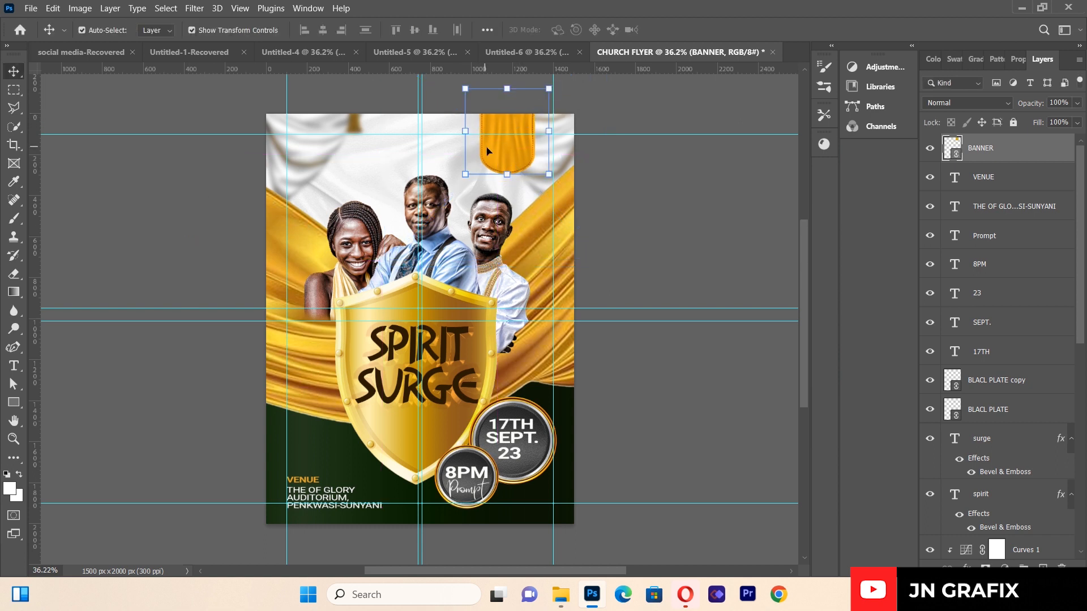
click(501, 159)
click(501, 157)
click(501, 159)
click(501, 158)
- Clip a Hue/Saturation adjustment to the banner and shift its hue to about -25 to make it orange-red
click(1005, 566)
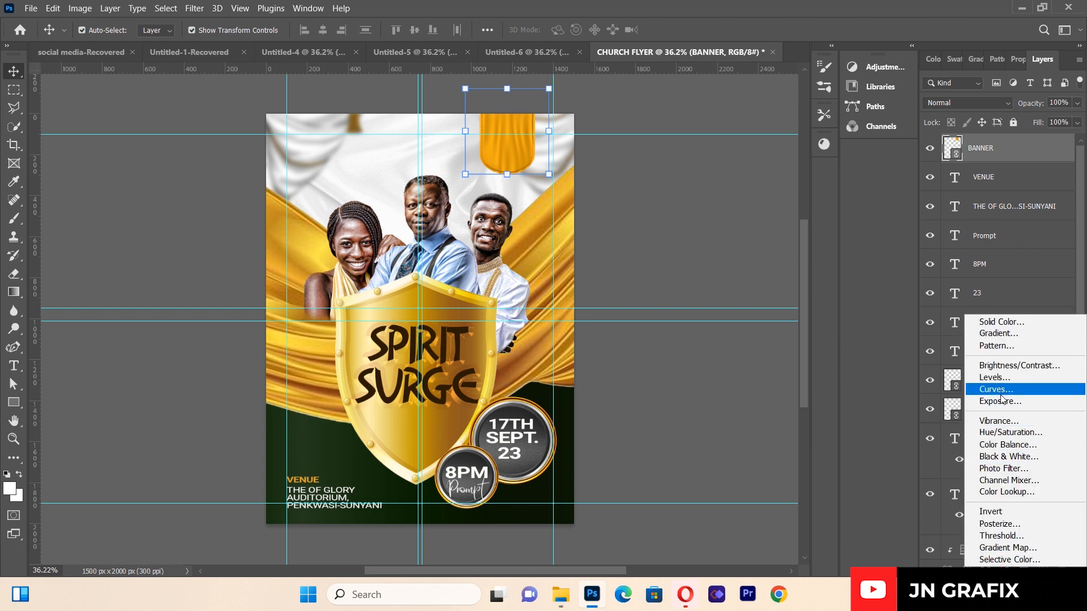
click(1005, 433)
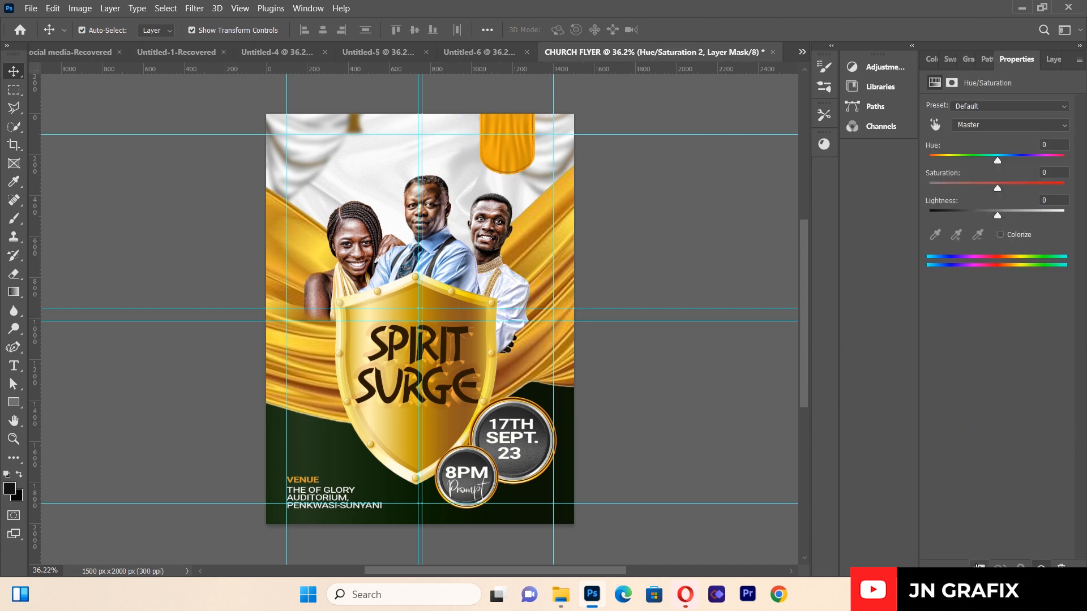
click(517, 158)
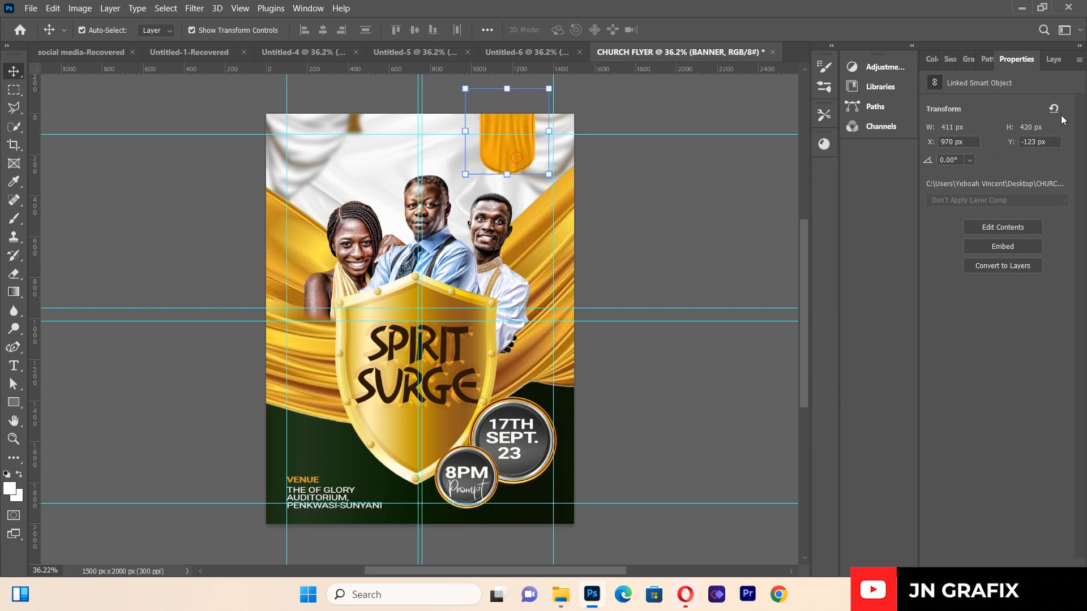
click(1053, 59)
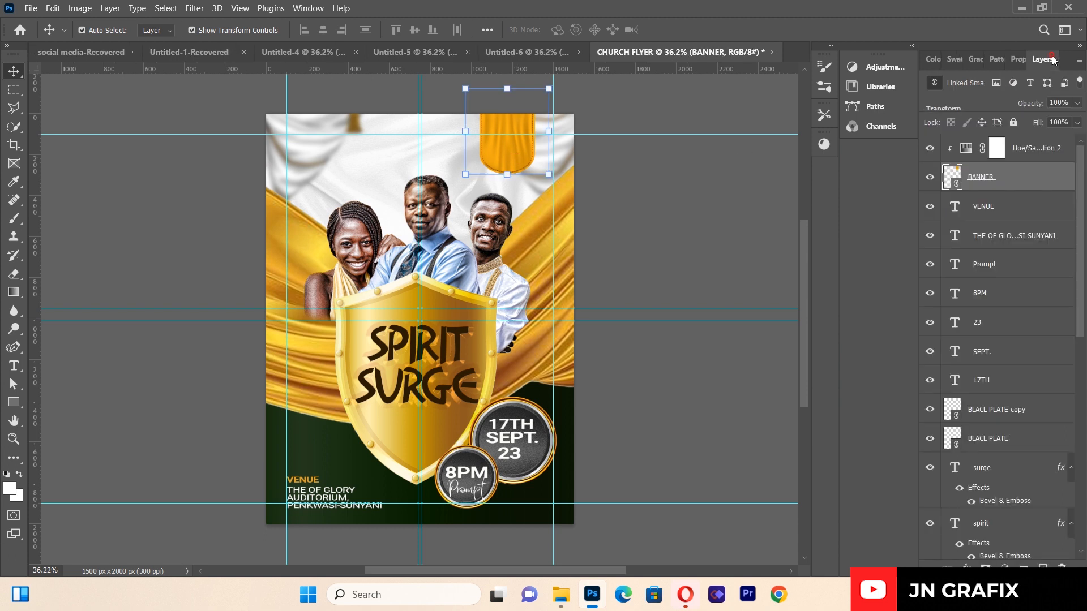
double_click(970, 152)
mouse_move(1000, 161)
mouse_down()
mouse_move(1033, 162)
mouse_move(981, 155)
mouse_up()
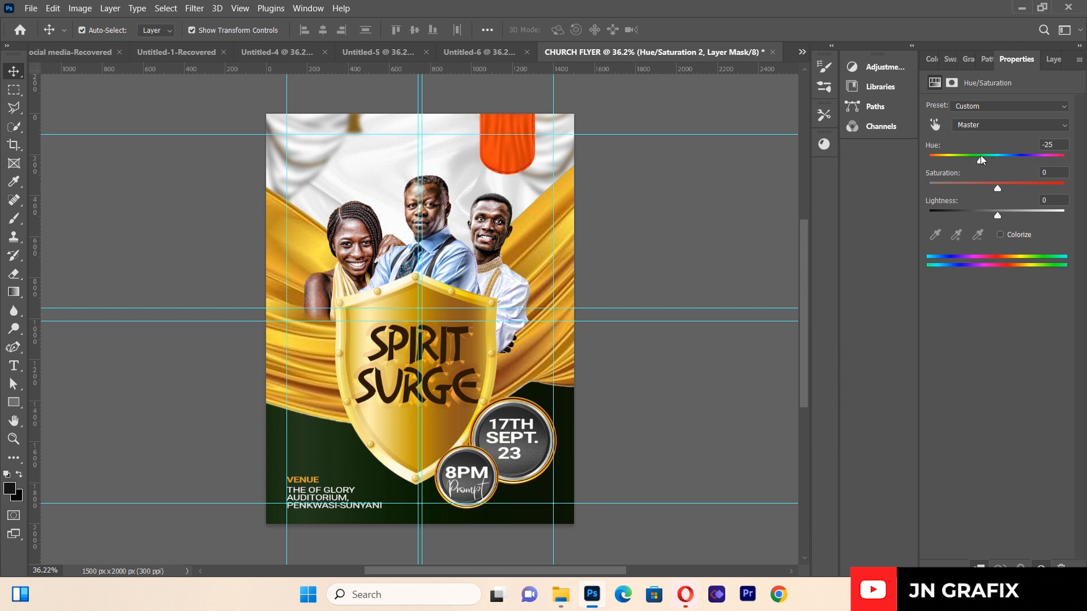
click(1052, 60)
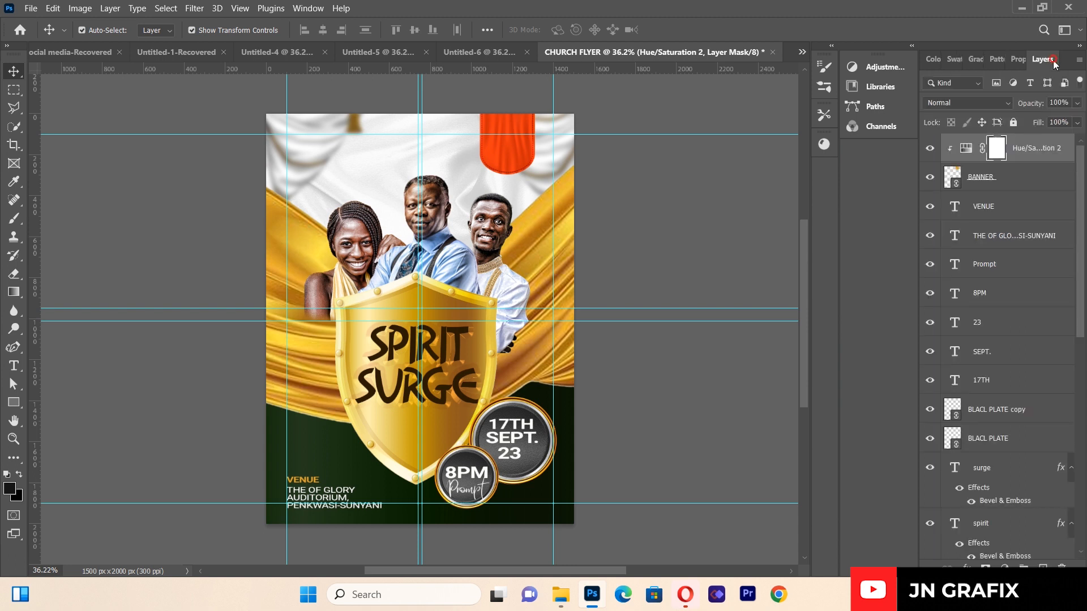
click(742, 221)
- Create a paragraph text box over the speakers and enter FREE BUS on two lines
click(511, 160)
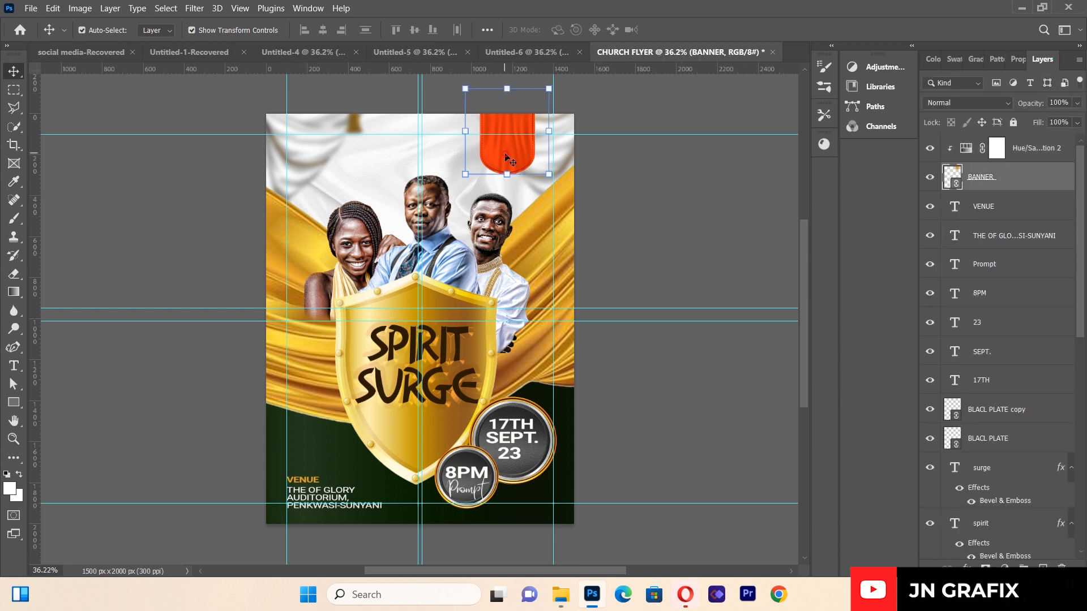
click(17, 367)
drag(304, 200, 513, 371)
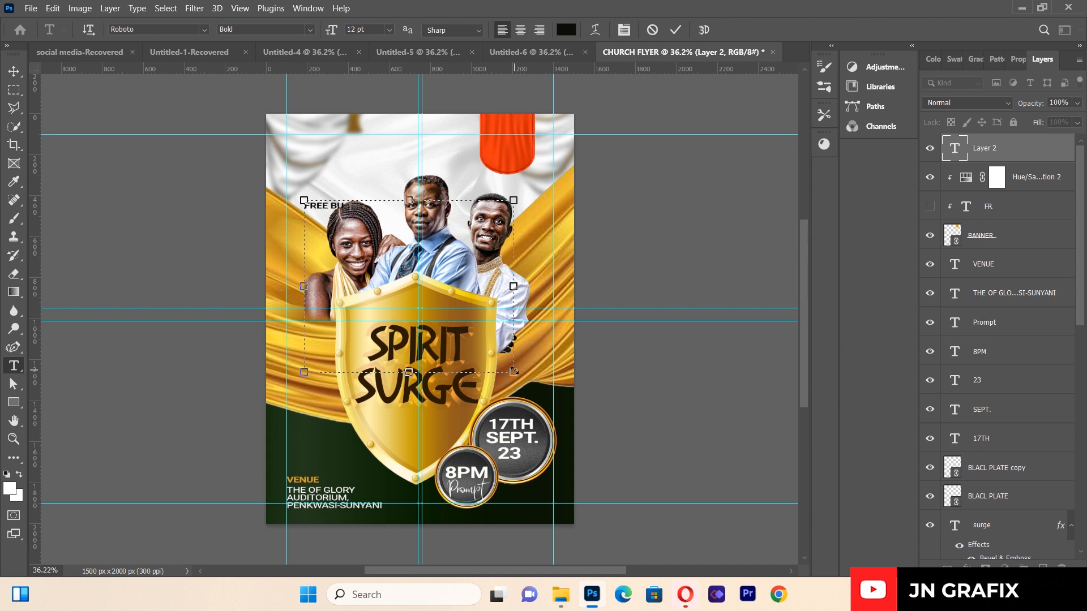
key(ctrl+a)
click(331, 209)
key(Return)
- Color the FREE BUS text light grey, sampled from the satin background
key(ctrl+a)
click(566, 30)
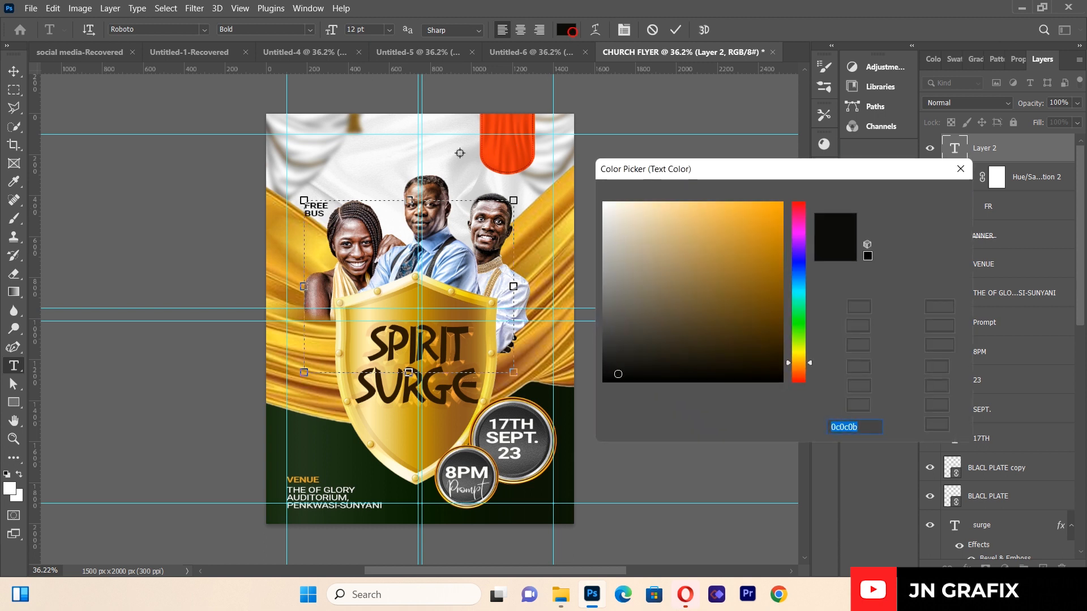
click(452, 159)
click(924, 196)
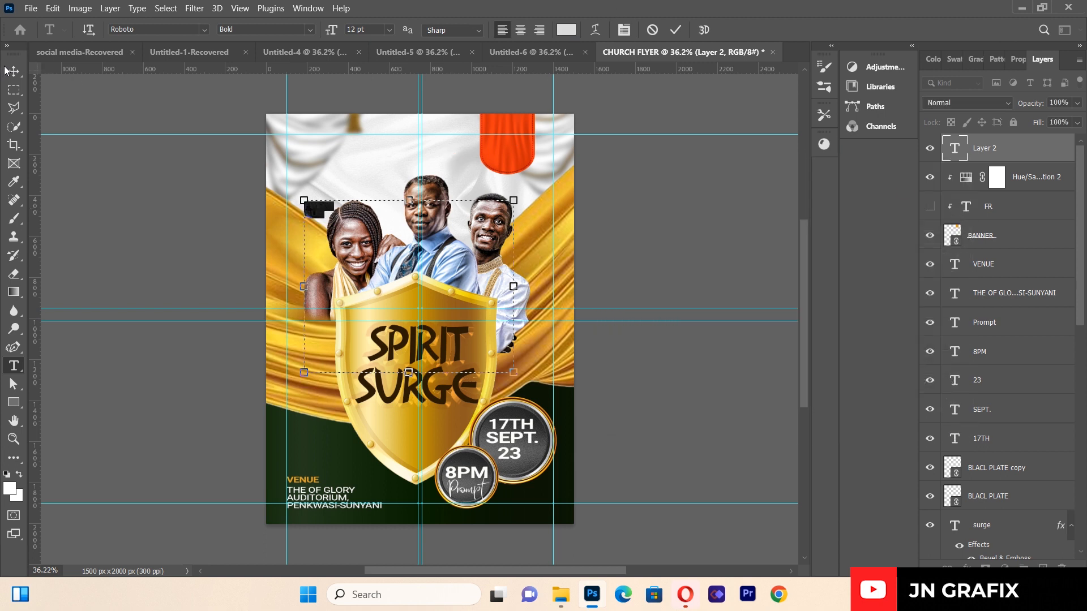
- Move the FREE BUS text onto the orange-red banner and scale it to about 146% to fit its width
click(15, 68)
drag(315, 214, 500, 140)
drag(595, 297, 600, 377)
drag(462, 145, 506, 148)
key(Right)
key(Down)
key(Down)
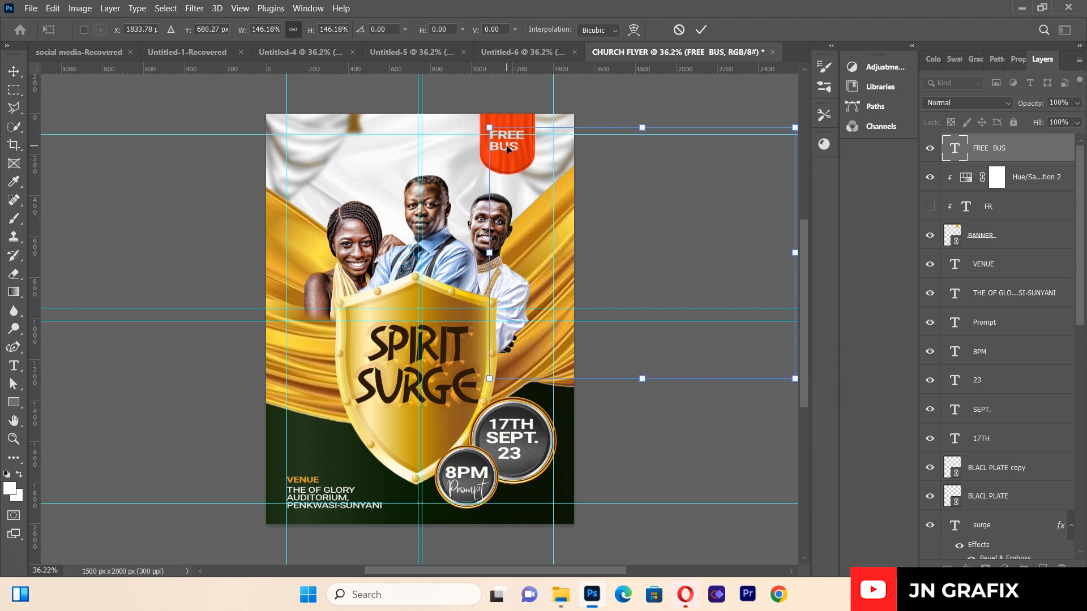
- Set the font of the FREE BUS text to Adobe Caslon Pro Bold
click(14, 365)
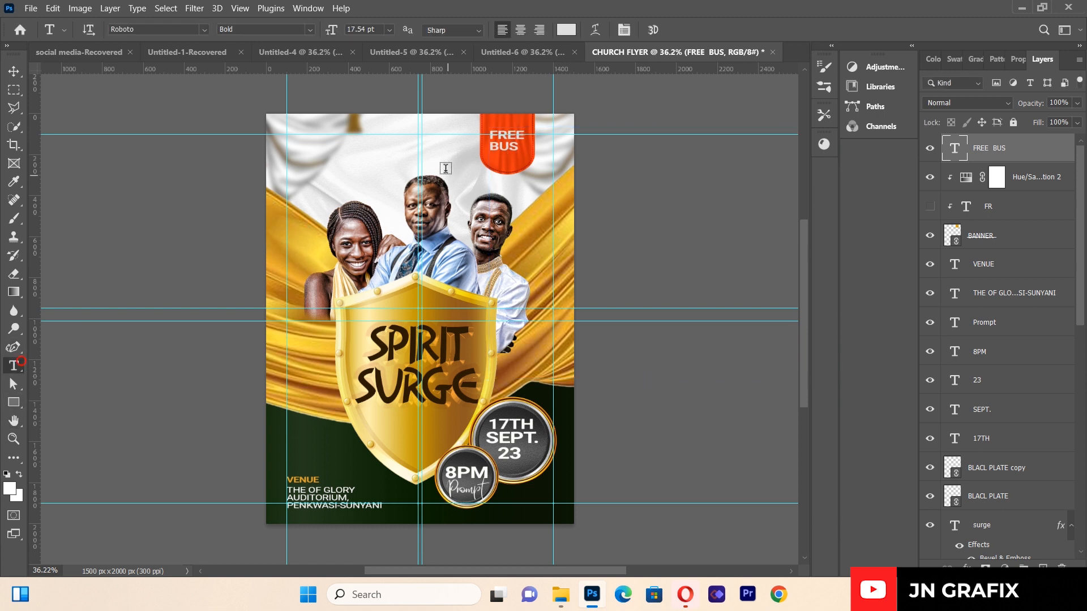
click(491, 135)
key(ctrl+a)
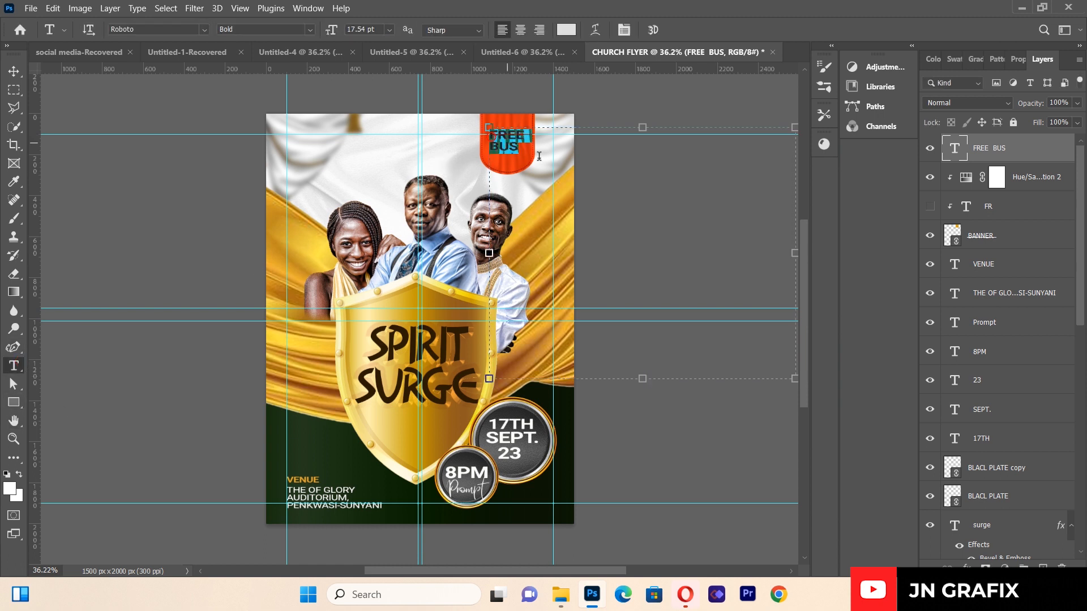
click(205, 33)
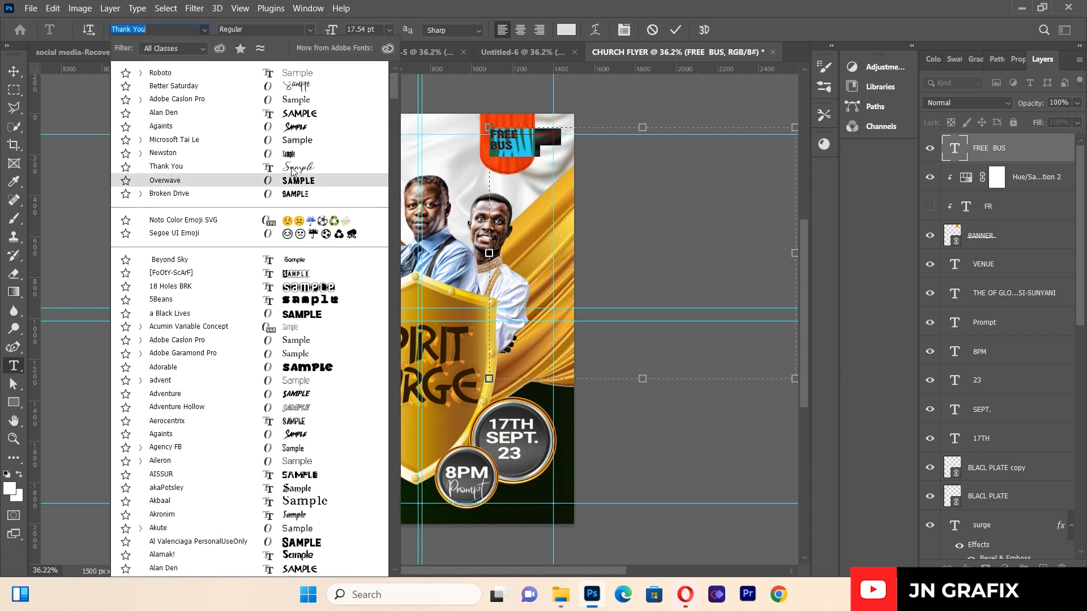
click(299, 100)
click(14, 71)
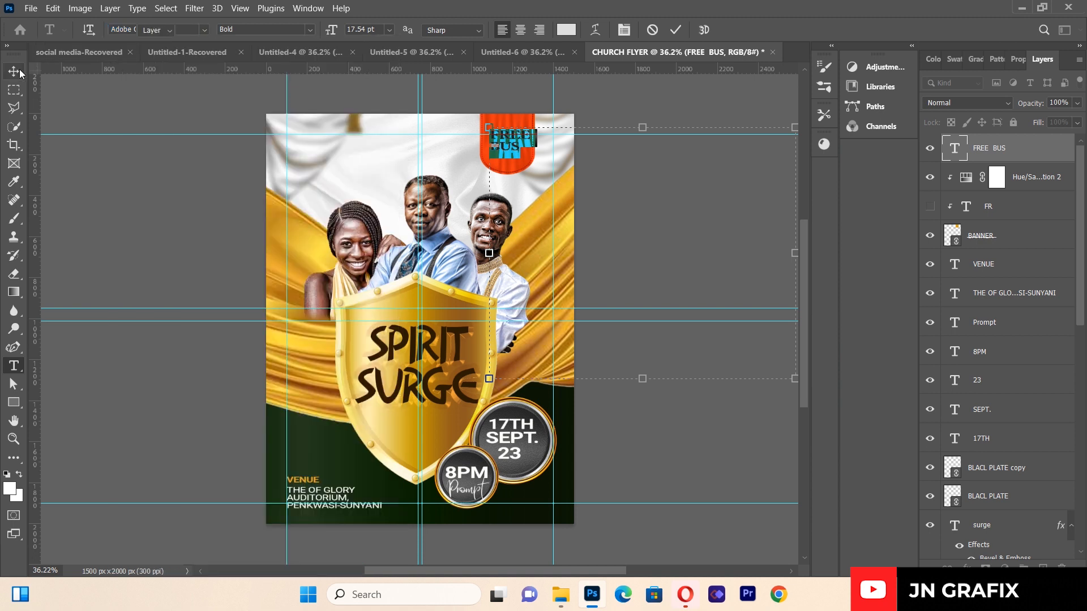
click(116, 192)
- Change the FREE BUS text color to white, #ffffff
click(13, 365)
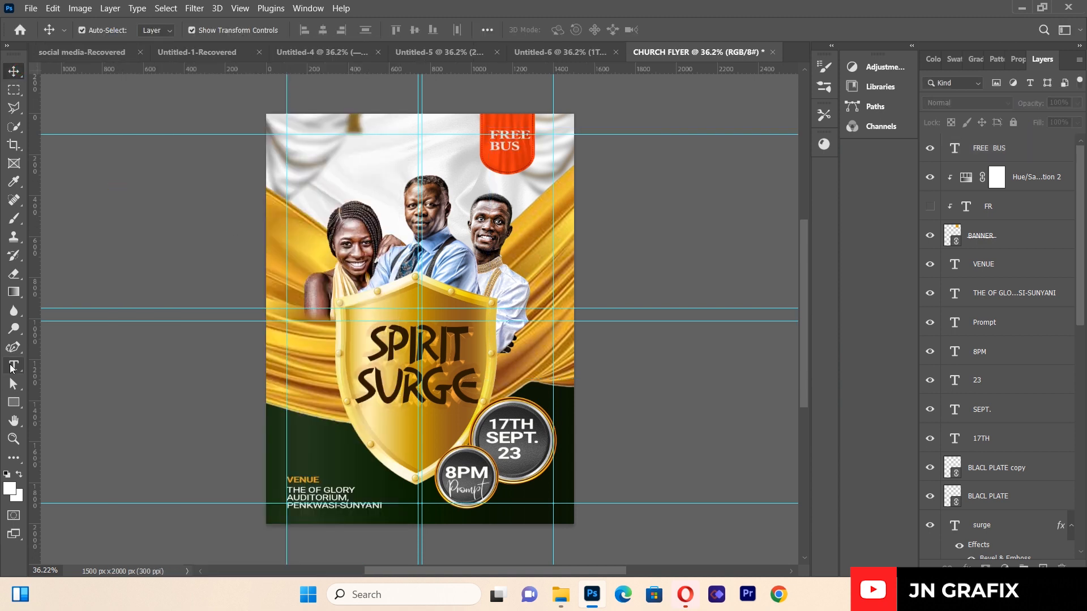
click(490, 136)
key(ctrl+a)
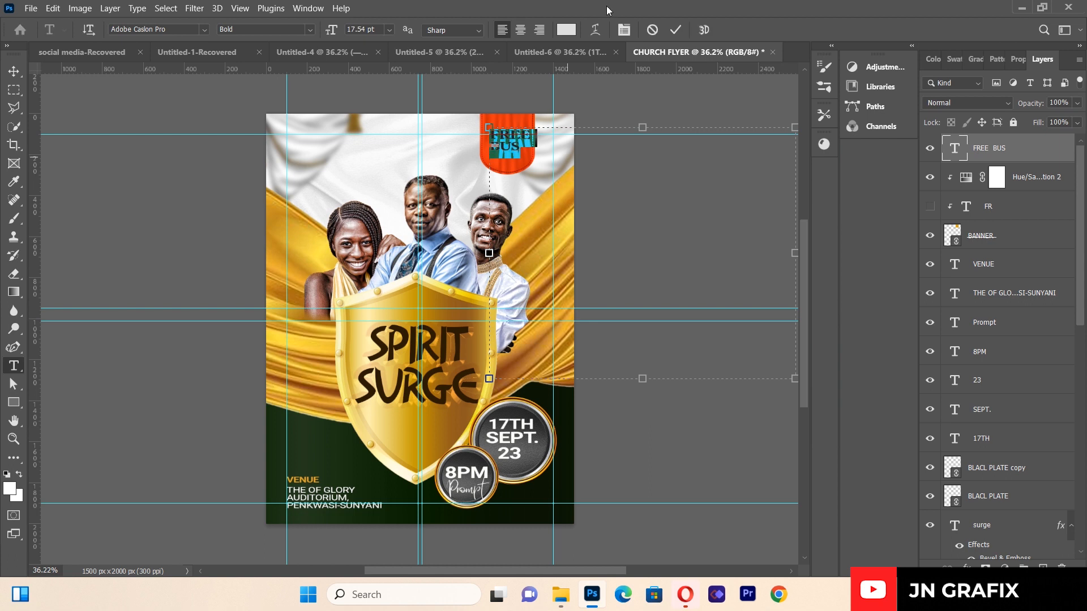
click(566, 30)
text(ffffff)
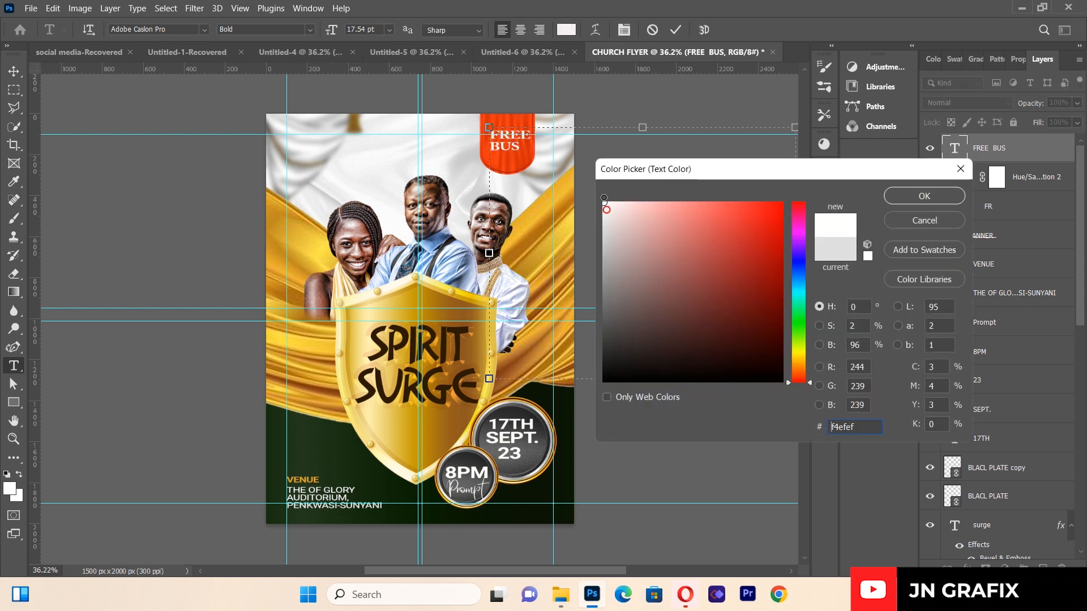
click(920, 201)
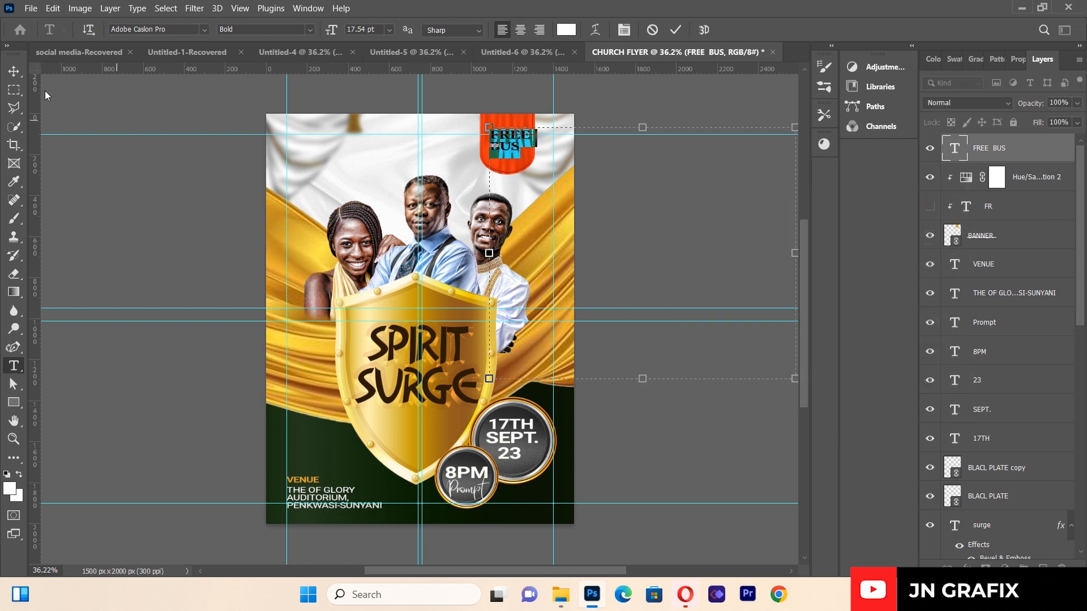
click(13, 72)
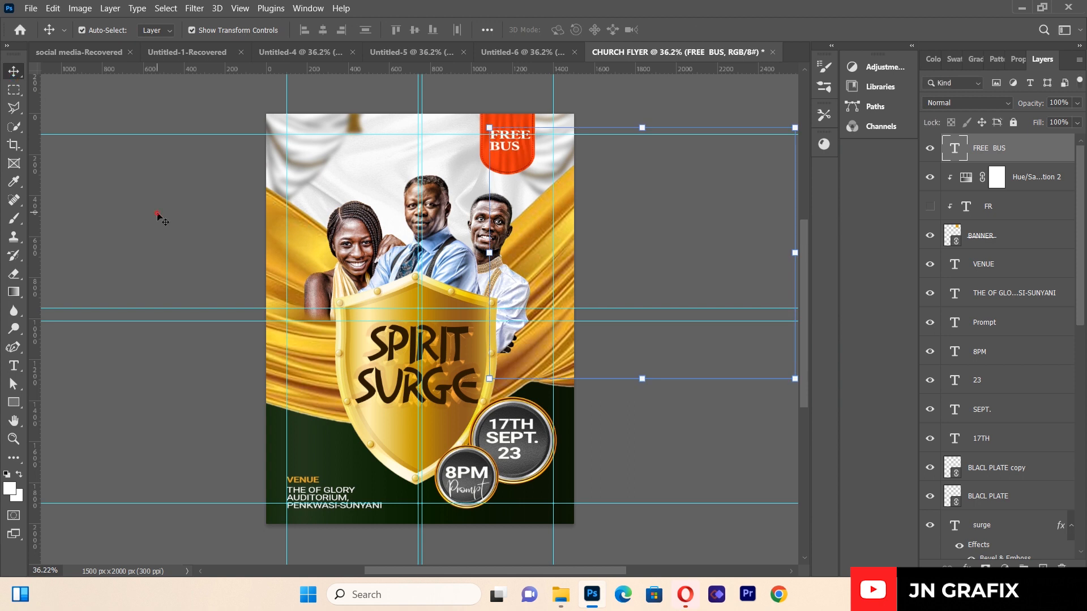
click(159, 217)
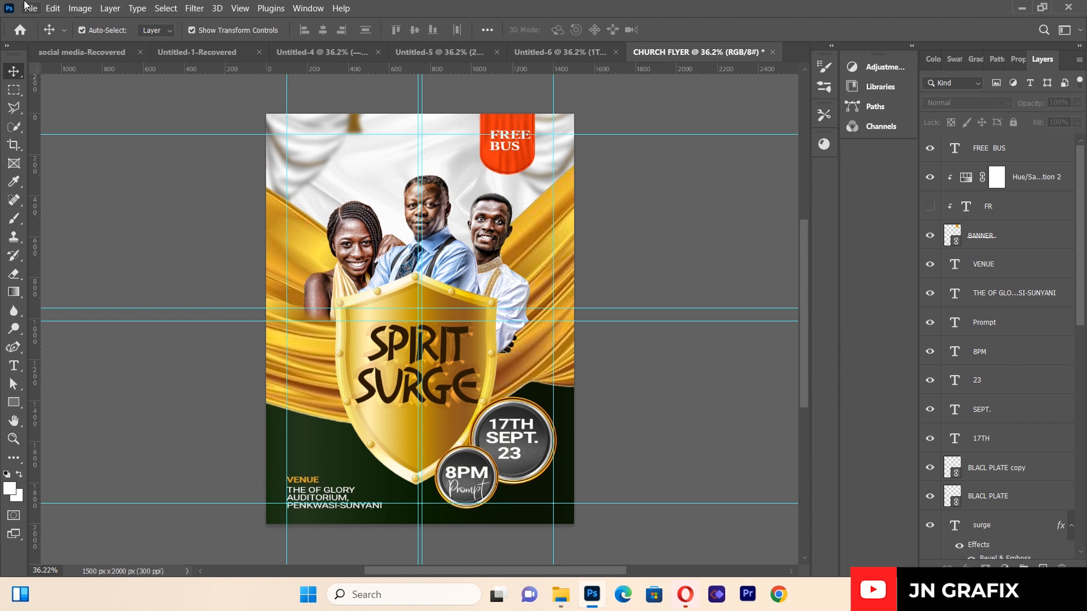
- Place LOGO.png as a linked object and position it in the flyer's upper-left corner, at about X 207 px, Y 253 px
click(30, 8)
click(69, 280)
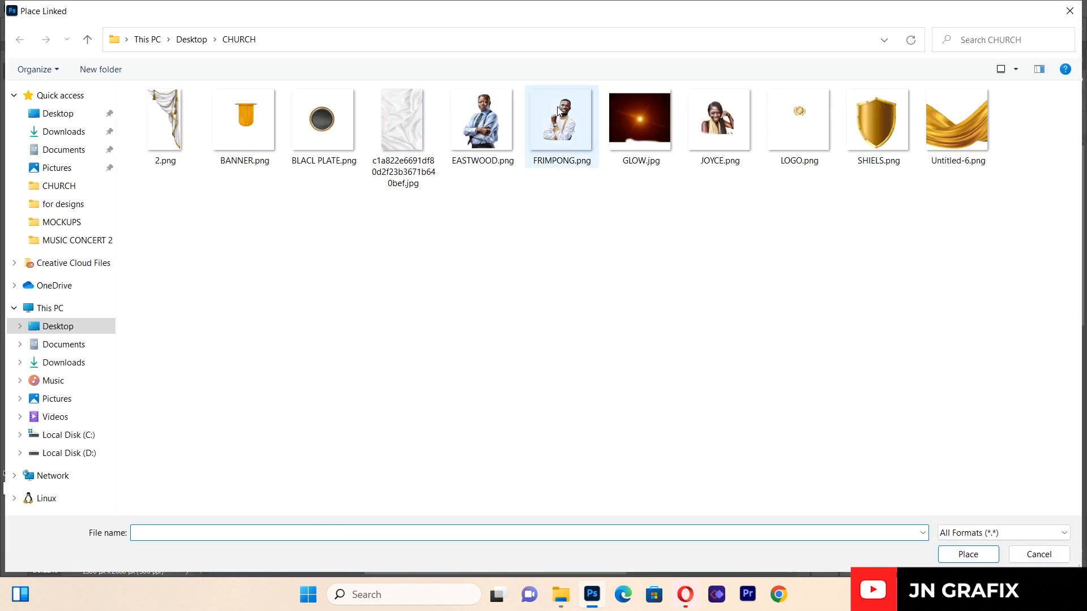
double_click(787, 114)
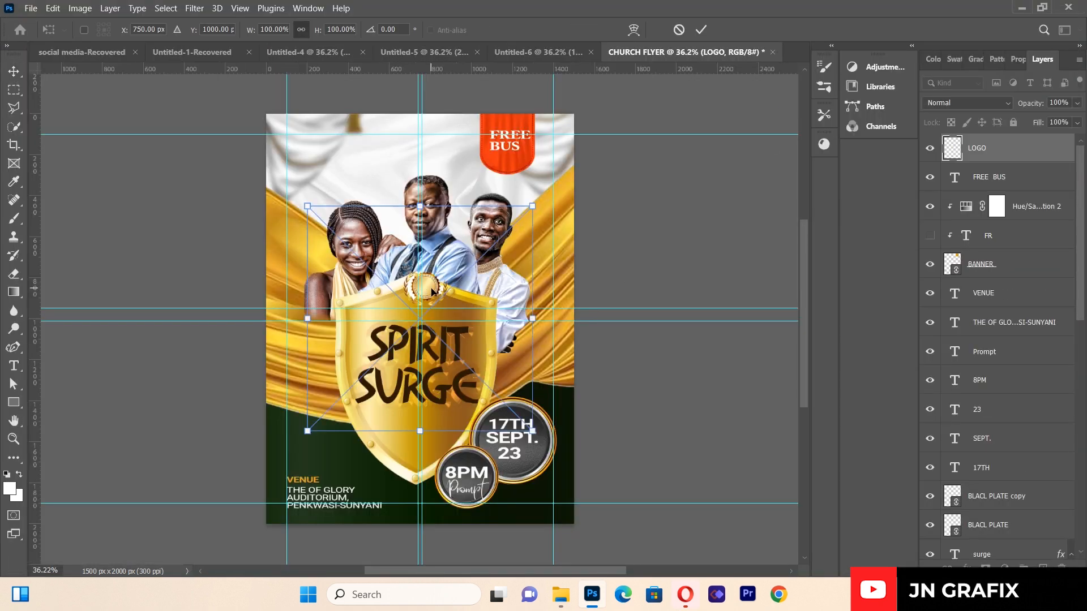
drag(424, 291, 320, 137)
key(Left)
key(Down)
key(Down)
key(Down)
key(Down)
key(Down)
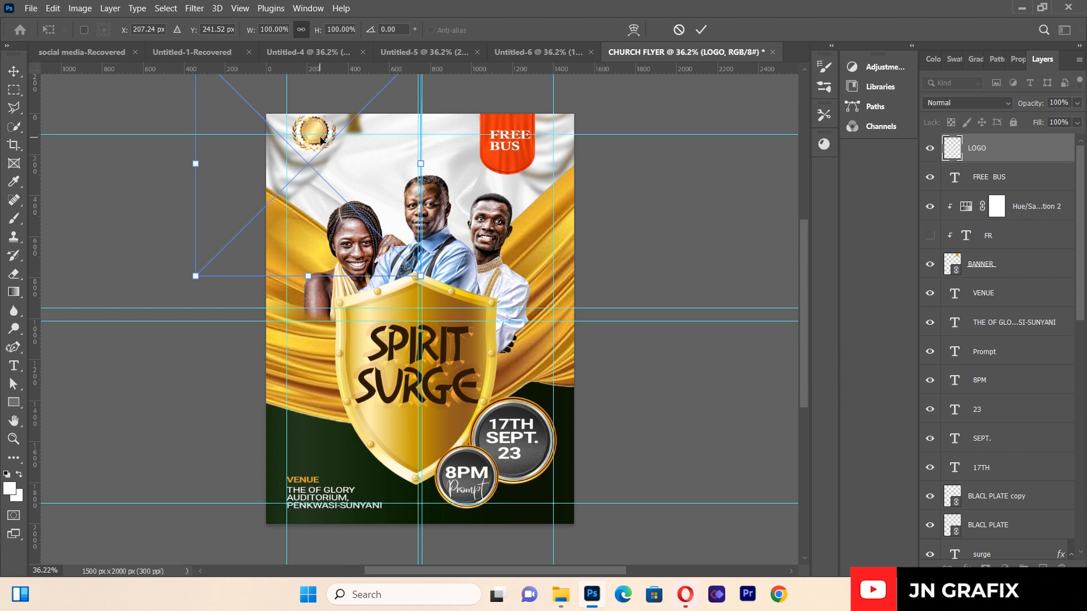
key(Down)
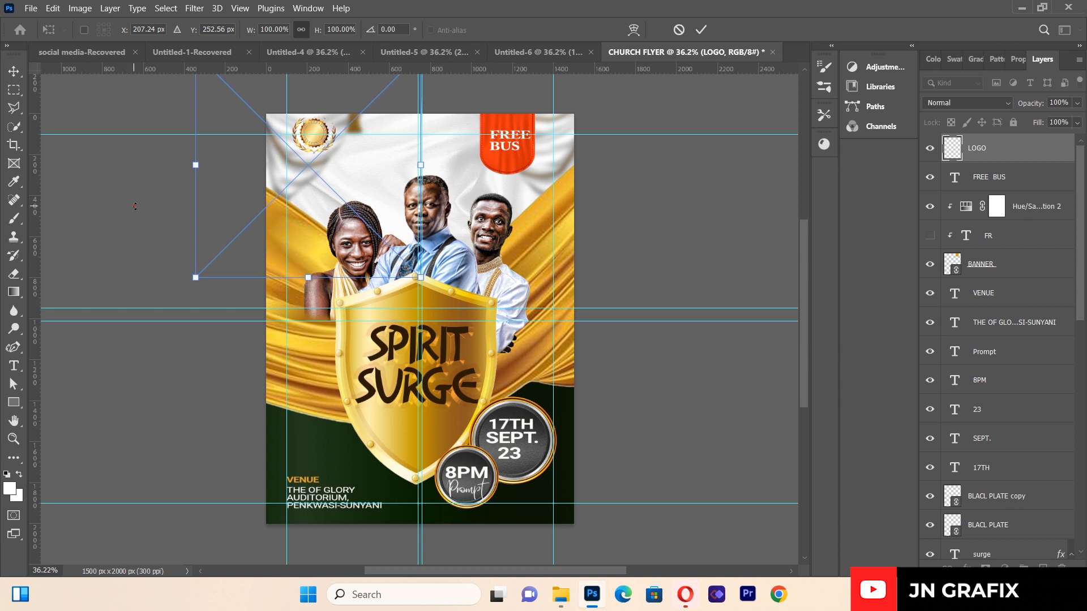
key(Return)
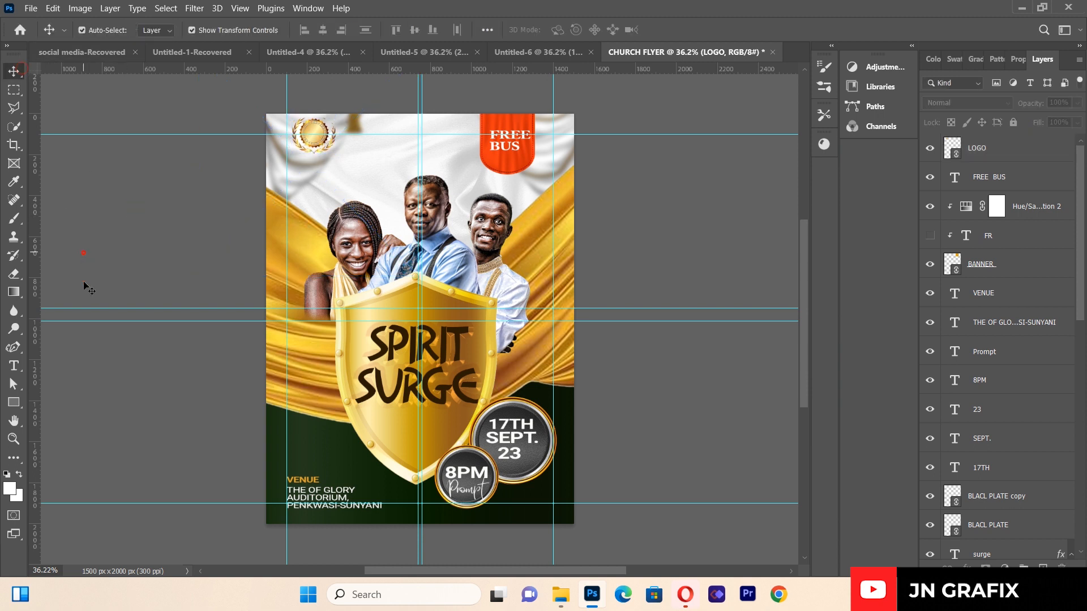
- Create a paragraph text box below the logo reading THE WORD IMPACT and color it dark green #0d1806, sampled from the flyer's base
key(t)
drag(305, 163, 549, 233)
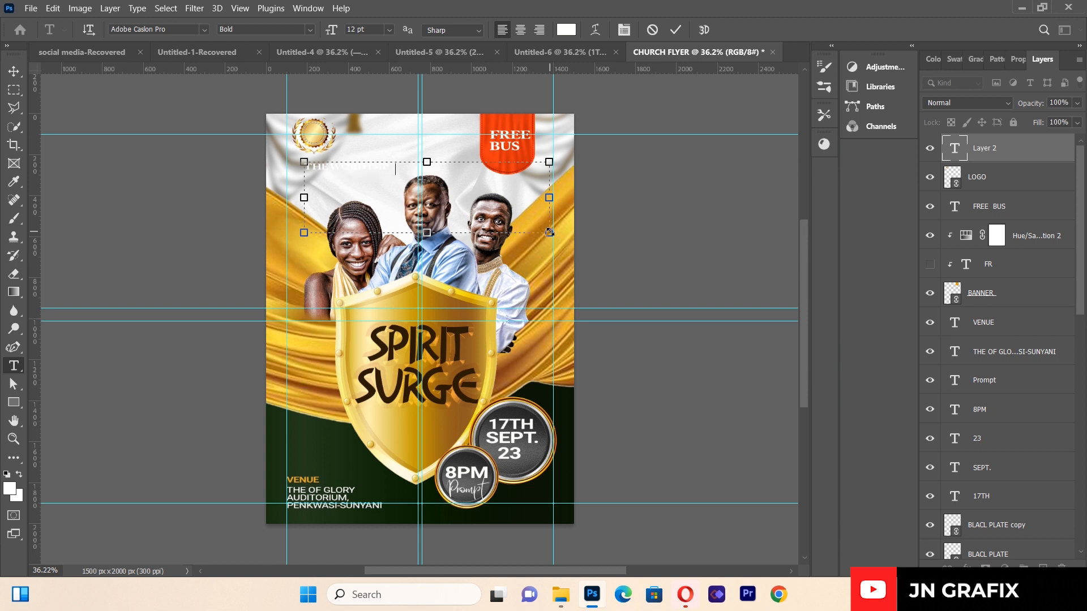
key(ctrl+a)
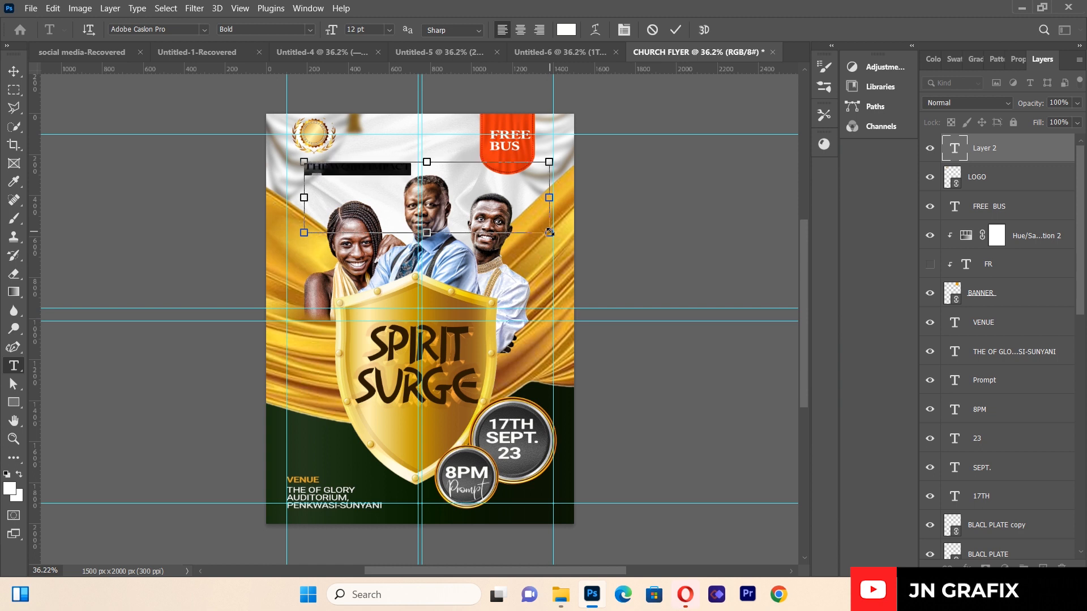
click(565, 30)
text(0d1806)
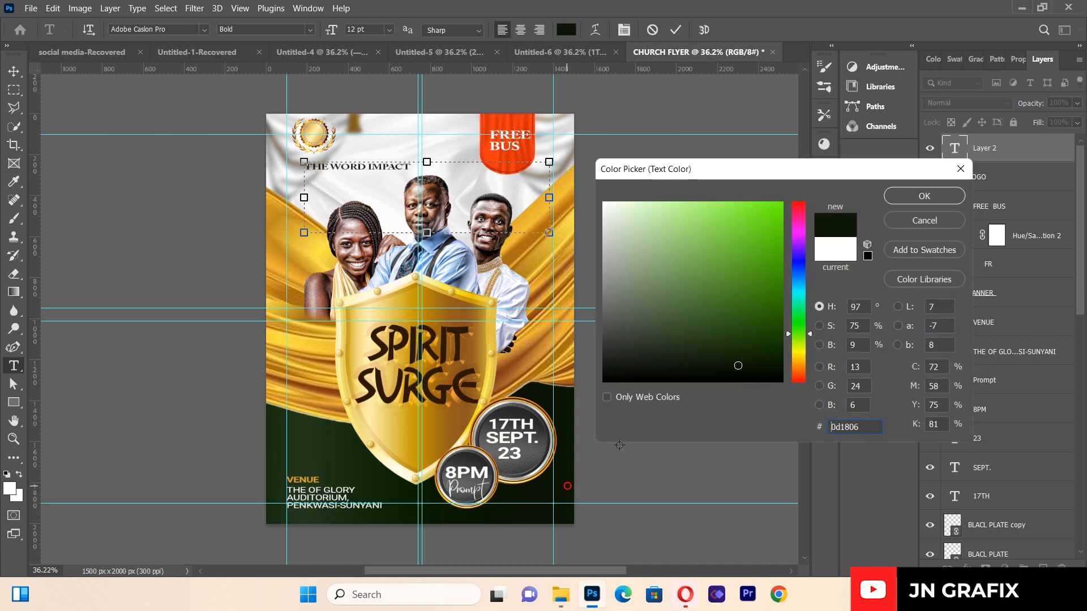
click(935, 203)
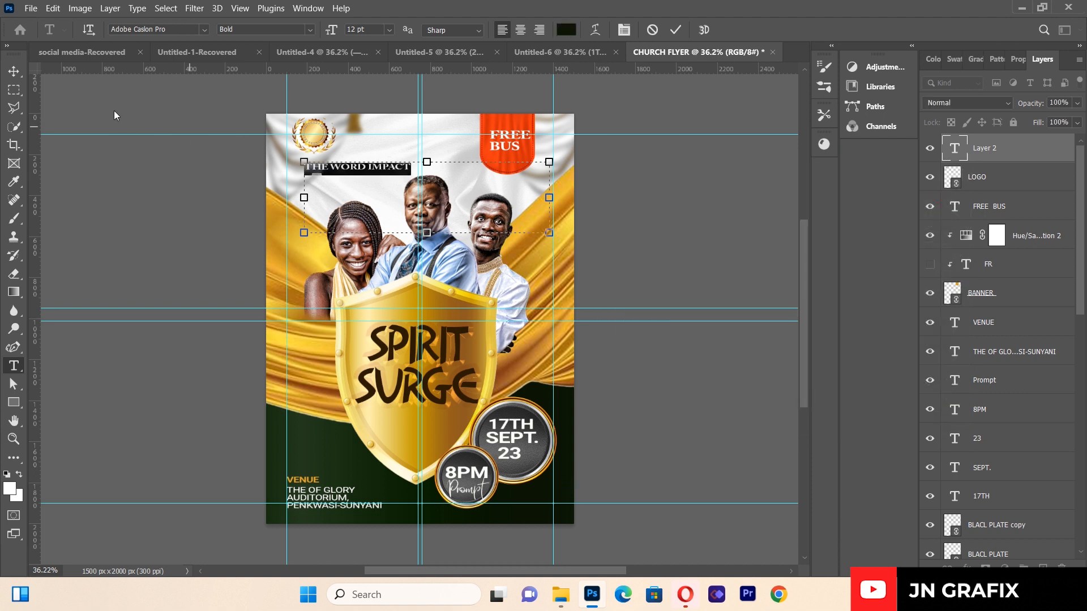
- Move THE WORD IMPACT text up to sit directly beside the logo, level with its center
click(13, 71)
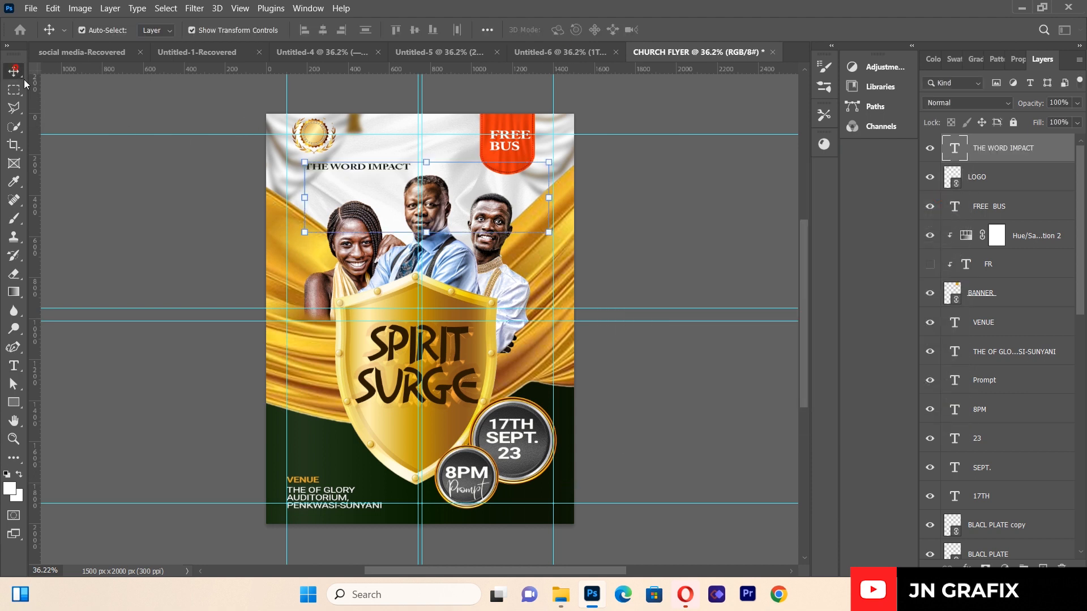
click(349, 163)
drag(362, 168, 394, 136)
key(shift+Down)
key(Left)
key(Left)
key(Left)
key(Left)
key(Left)
key(Left)
key(Left)
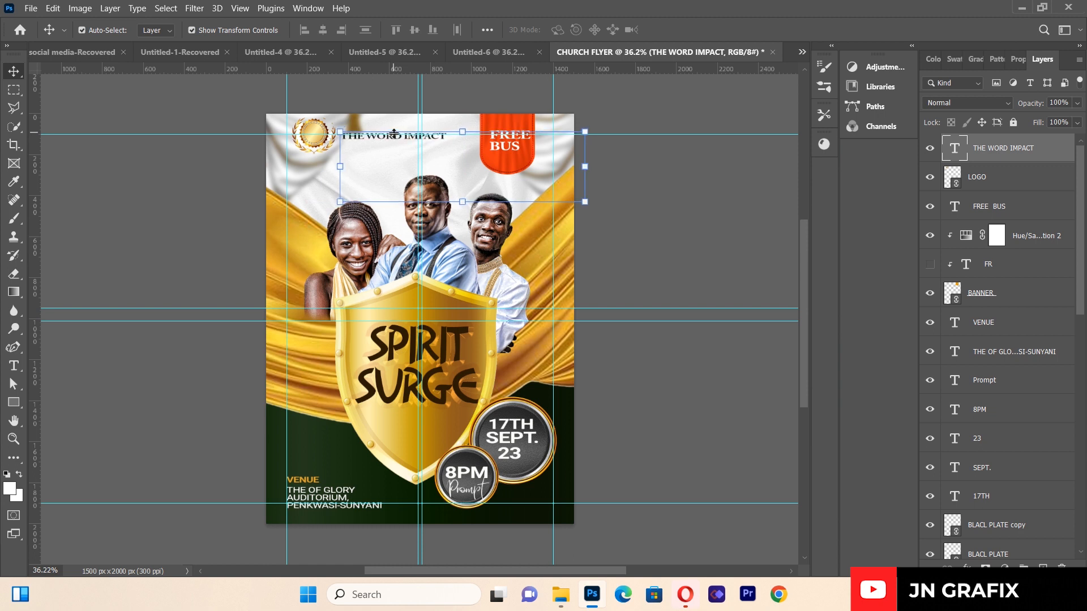
- Add a paragraph text box reading PRESNTS directly below THE WORD IMPACT, in Adobe Caslon Pro Bold 12 pt
click(151, 230)
click(14, 366)
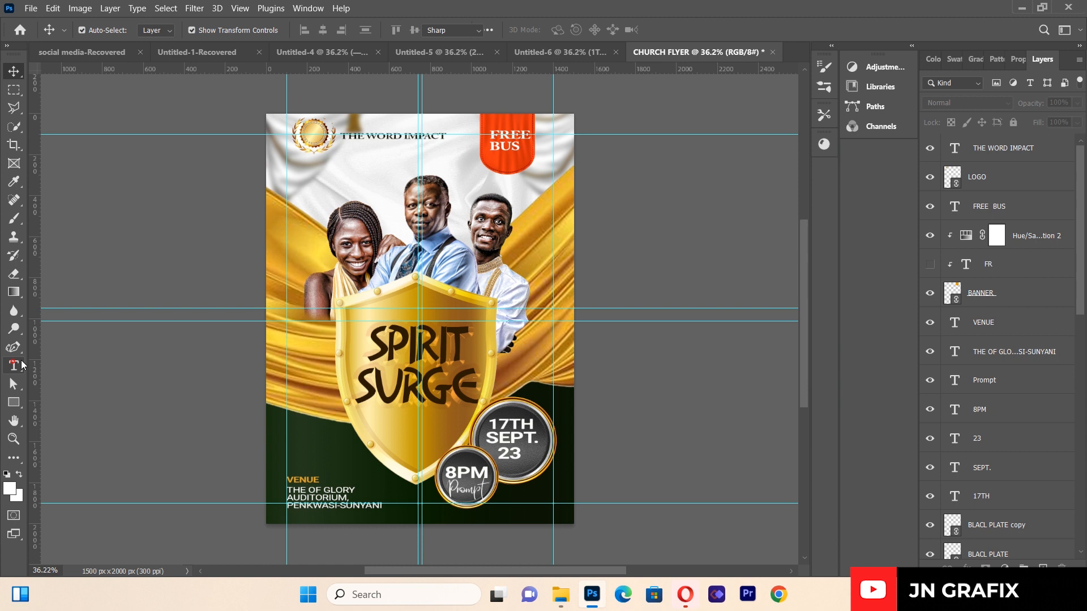
drag(337, 139, 549, 186)
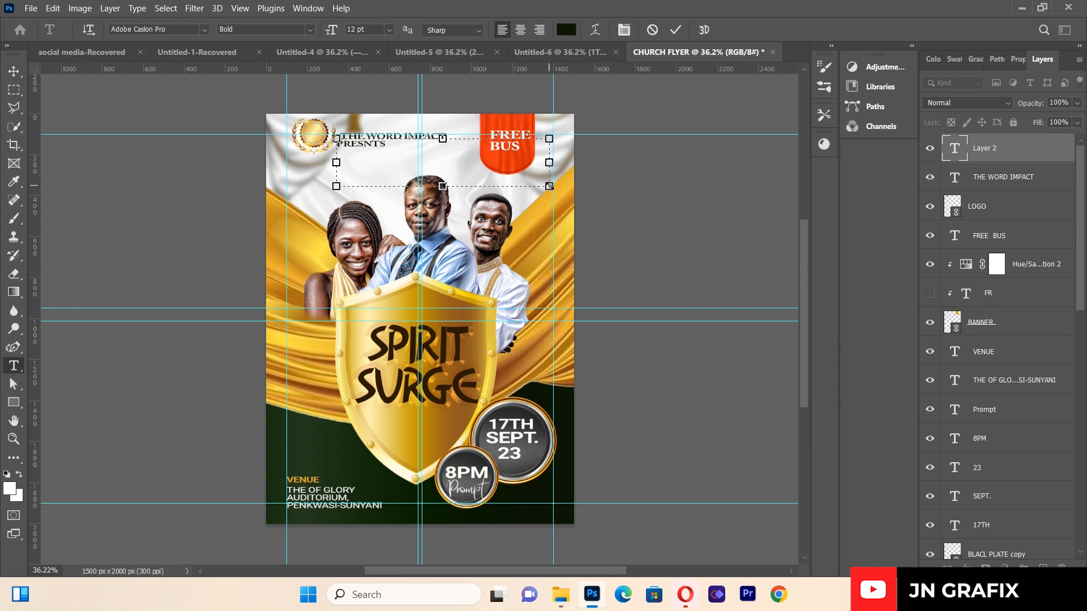
text(PRESNTS)
click(15, 73)
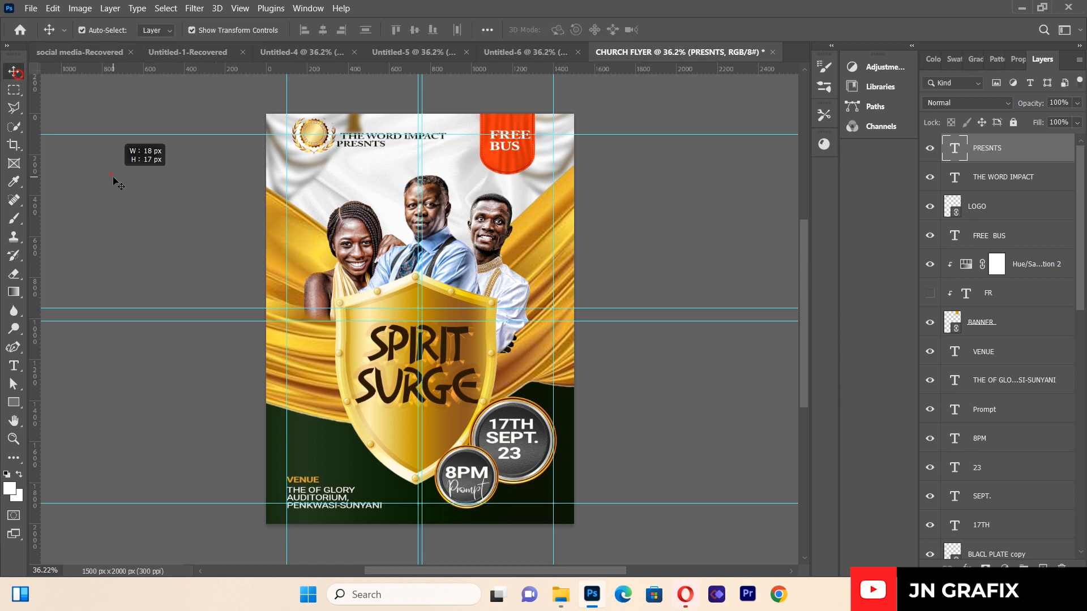
- Nudge the PRESNTS text right until its left edge lines up with THE WORD IMPACT
click(362, 146)
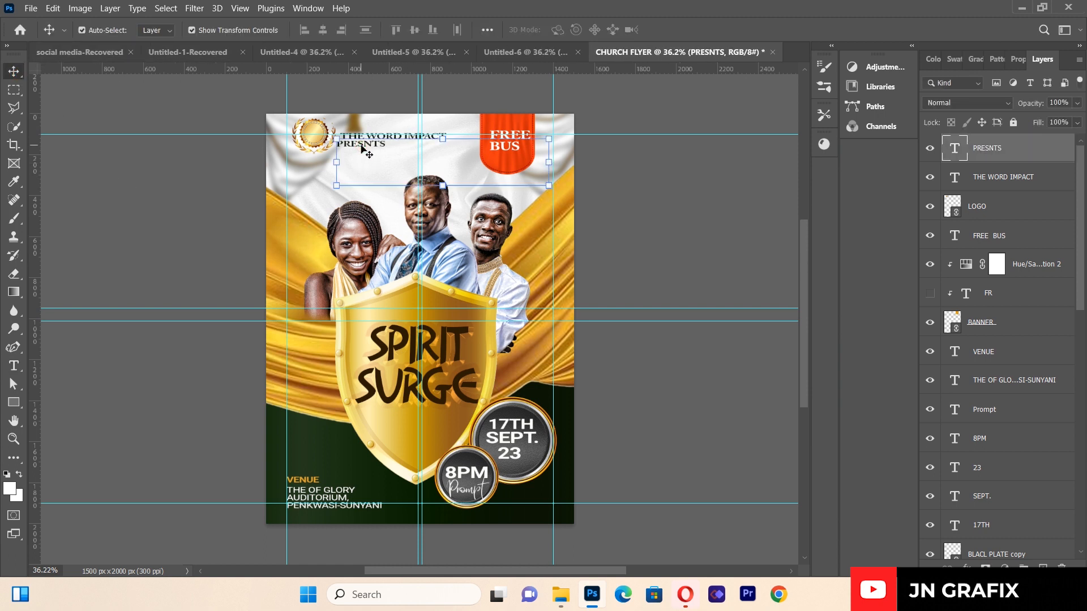
key(Right)
key(Right)
key(Right)
key(Right)
key(Right)
key(Right)
key(Right)
key(Right)
key(Right)
key(Right)
key(Right)
key(Right)
key(Right)
key(Right)
key(Right)
key(Right)
key(Right)
key(Right)
key(Right)
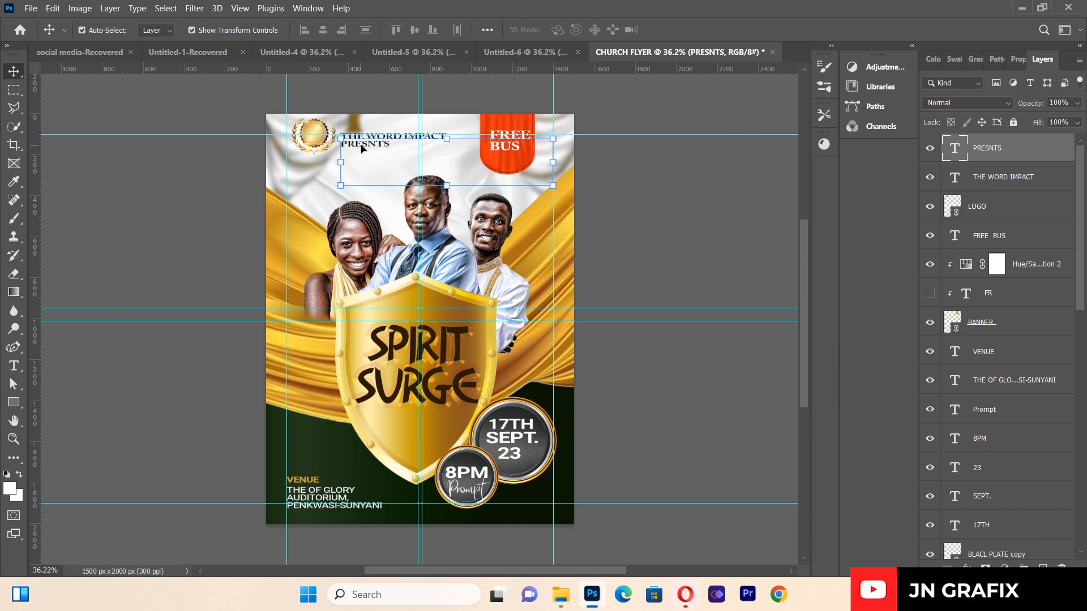
click(126, 237)
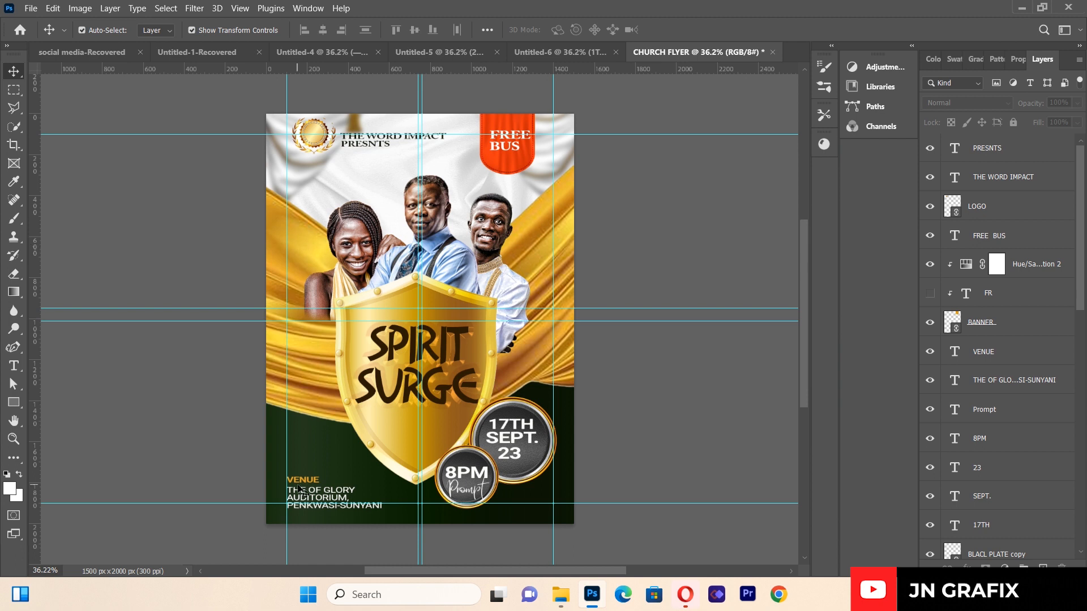
- Move the VENUE heading and the venue address up to free space beneath them
mouse_move(300, 480)
mouse_down()
mouse_move(302, 455)
mouse_move(303, 488)
mouse_move(303, 479)
mouse_up()
click(158, 431)
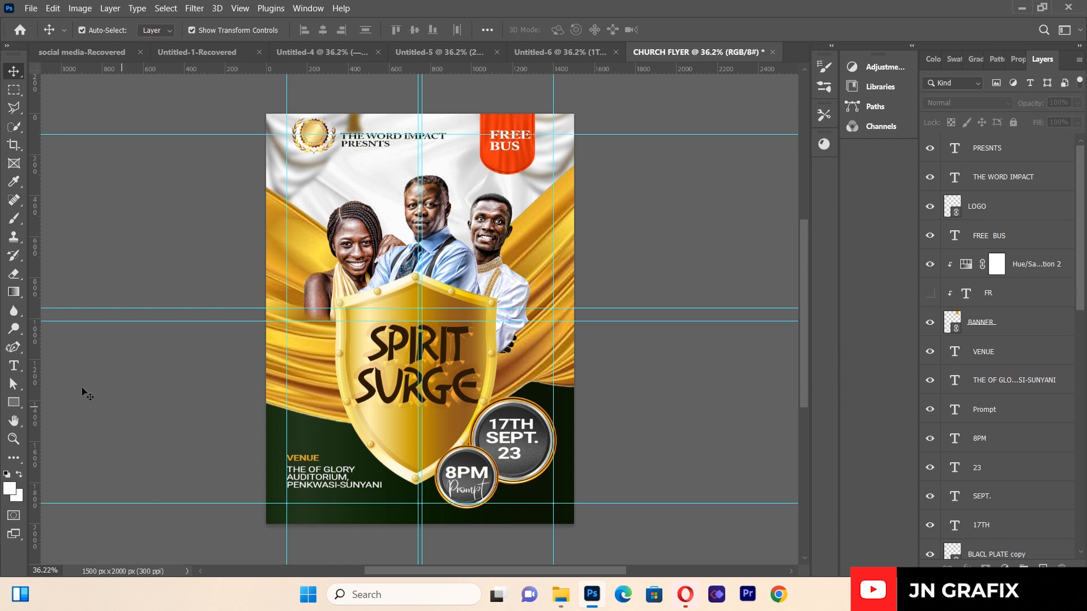
- Add a text box with the woman speaker's title and name, scale it to 63.06% and place it above her head
click(14, 365)
drag(287, 178, 478, 232)
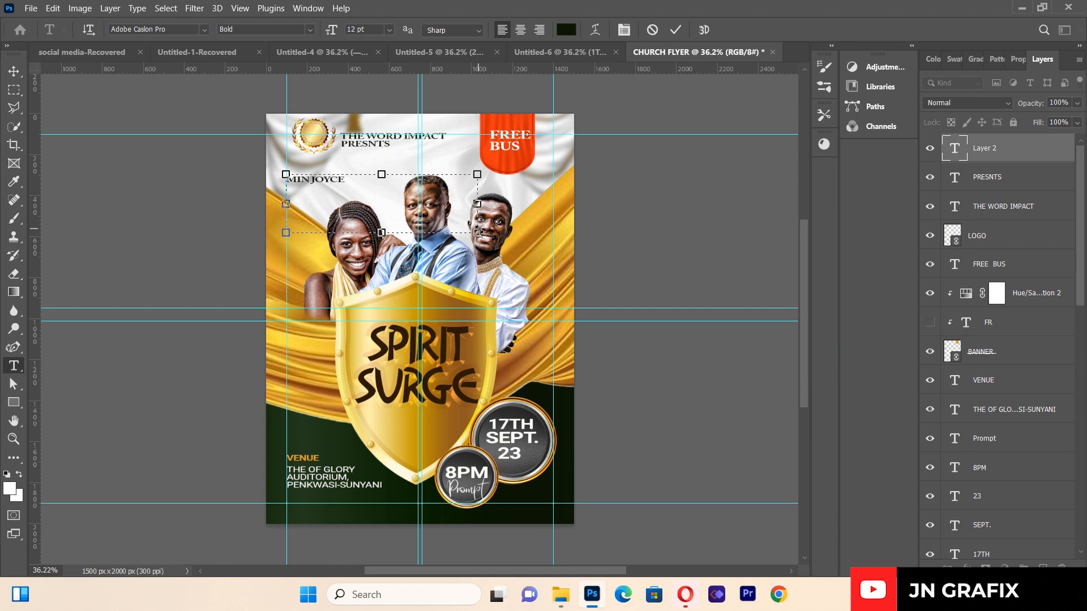
click(14, 71)
click(287, 176)
drag(287, 176, 361, 199)
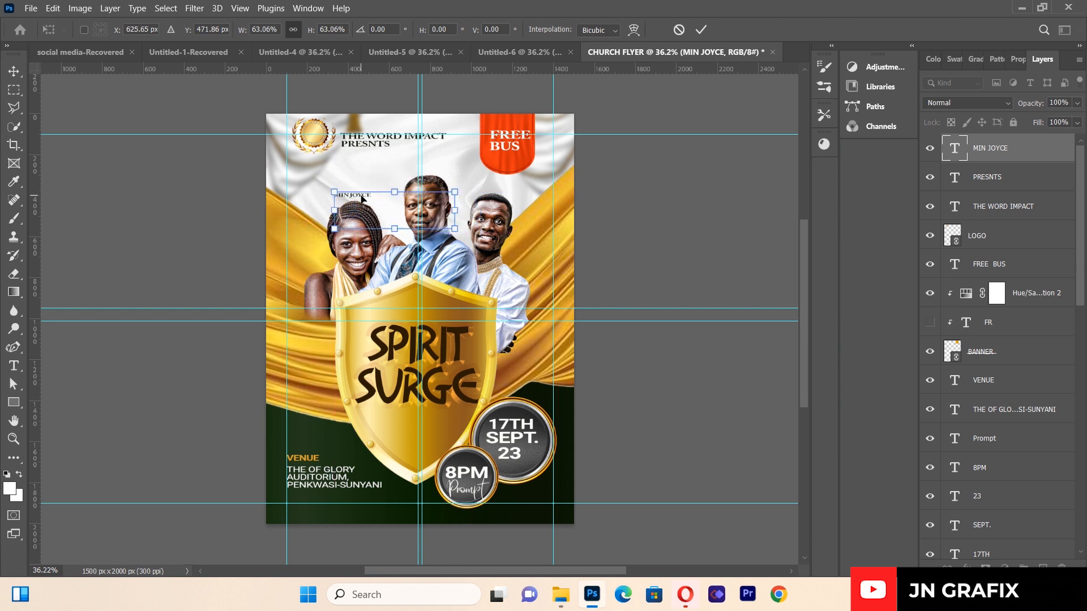
click(12, 75)
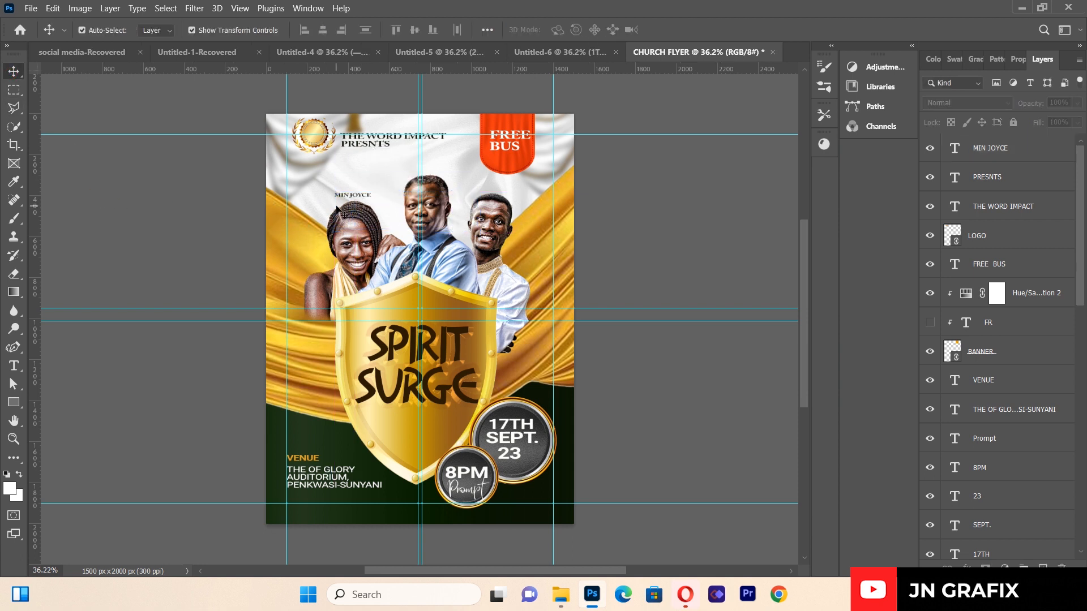
- Duplicate the woman's name label above the middle speaker and replace its text with his title and name
click(350, 196)
click(351, 195)
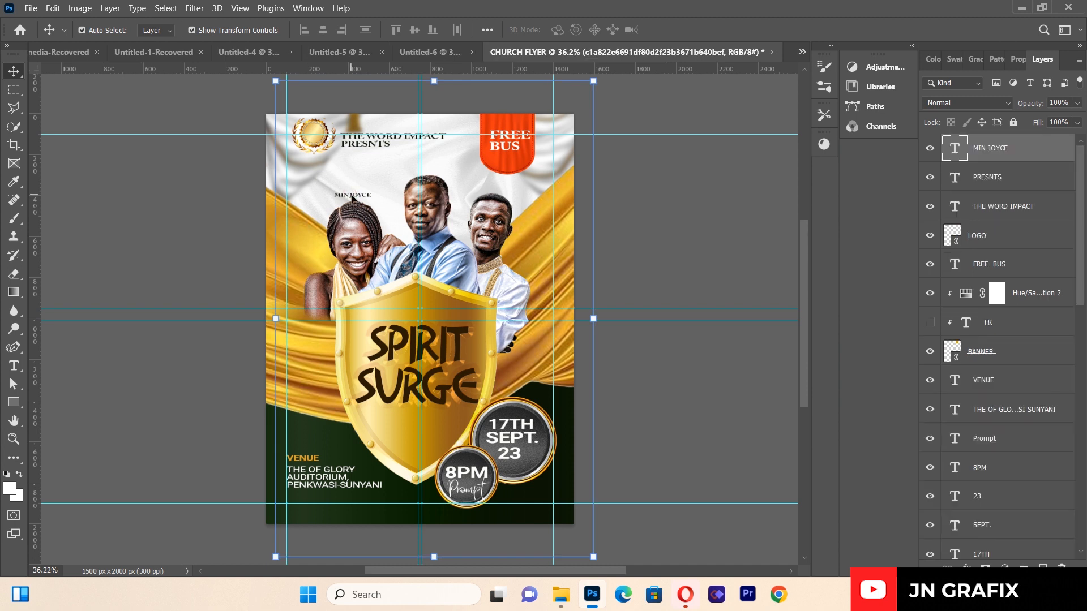
drag(351, 195, 425, 169)
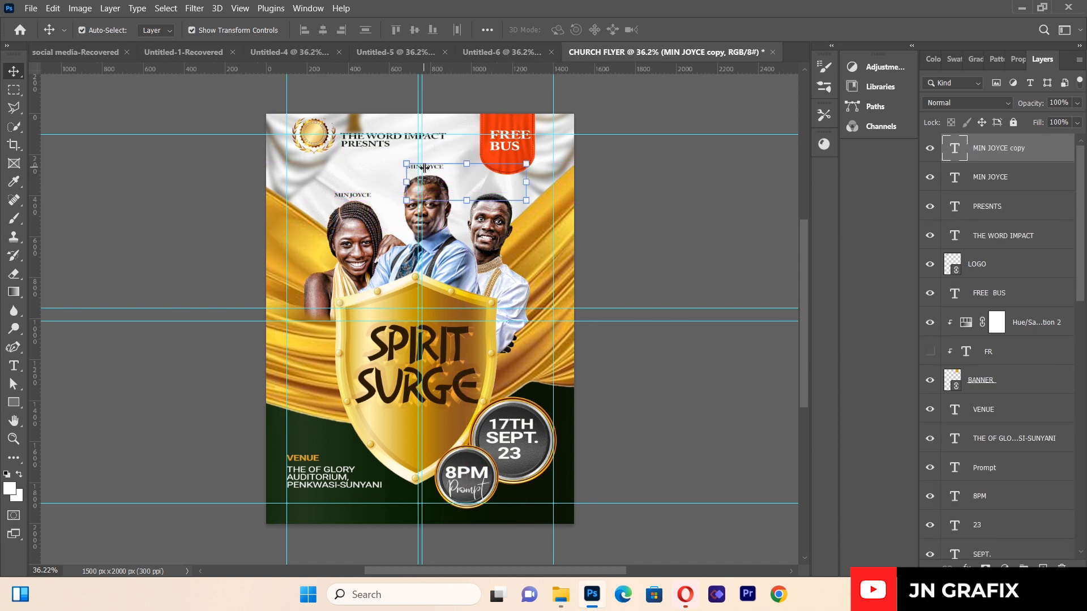
click(10, 367)
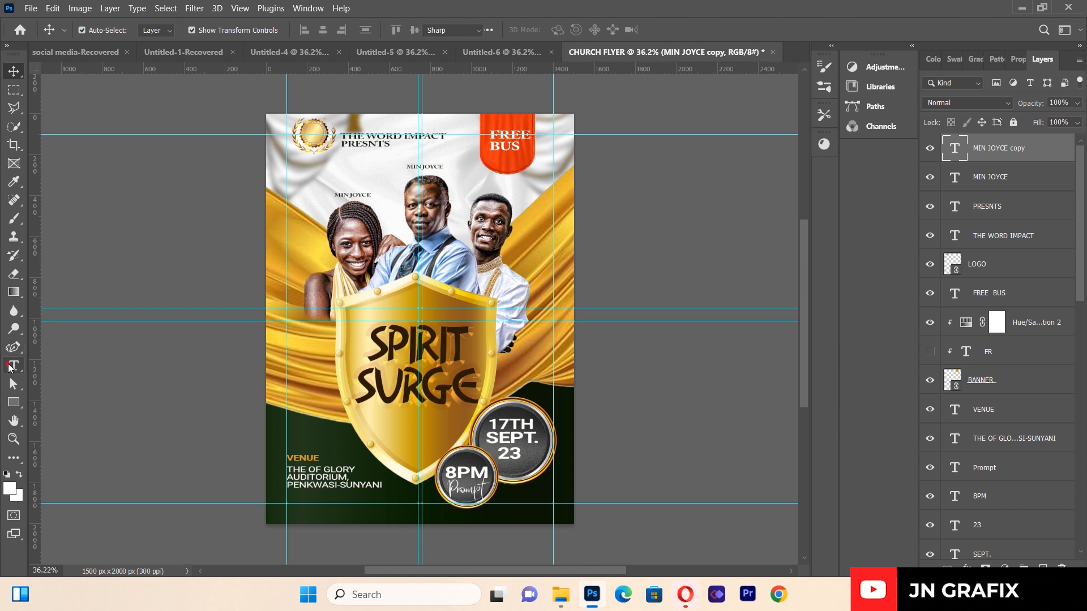
click(436, 169)
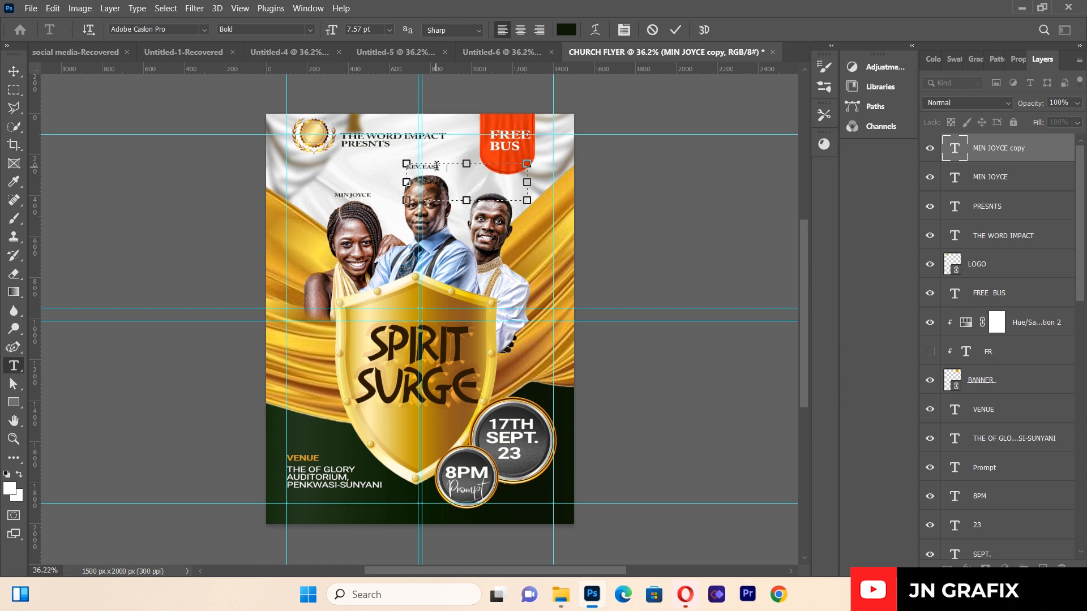
click(17, 72)
- Nudge the middle speaker's name label left and down to center it just above his head
click(455, 171)
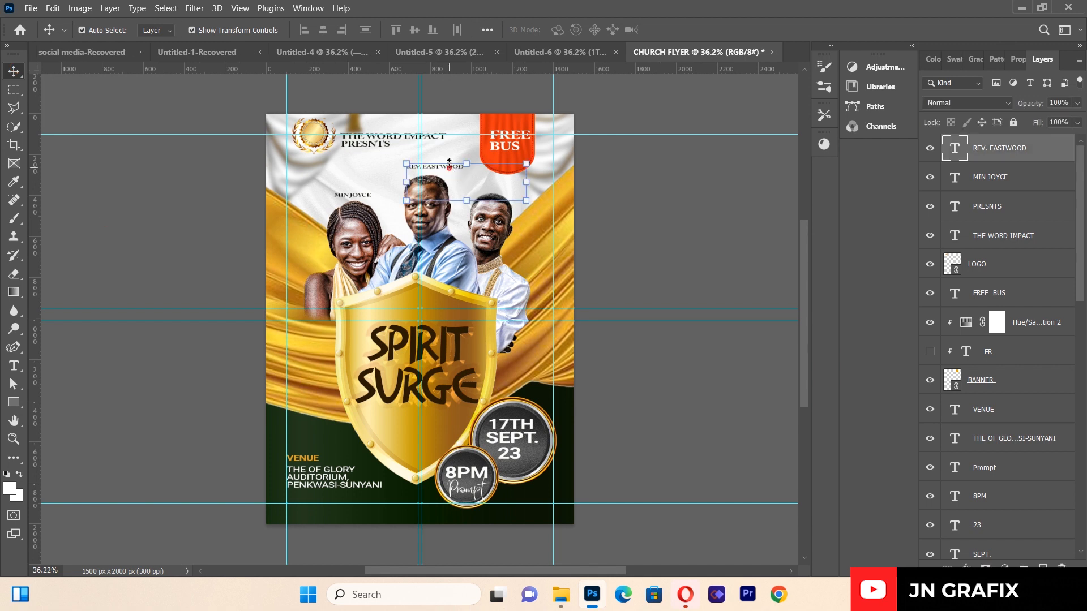
key(shift+Left)
key(shift+Down)
click(146, 258)
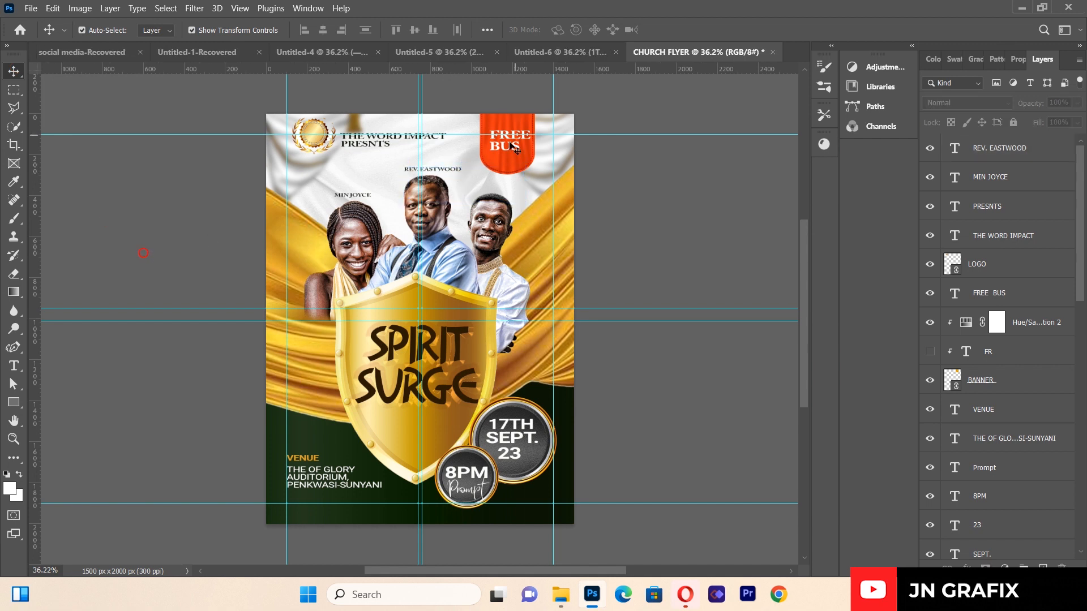
- Duplicate the middle speaker's name label above the man in white and replace its text with that speaker's title and name
click(459, 171)
alt+drag(459, 171, 516, 190)
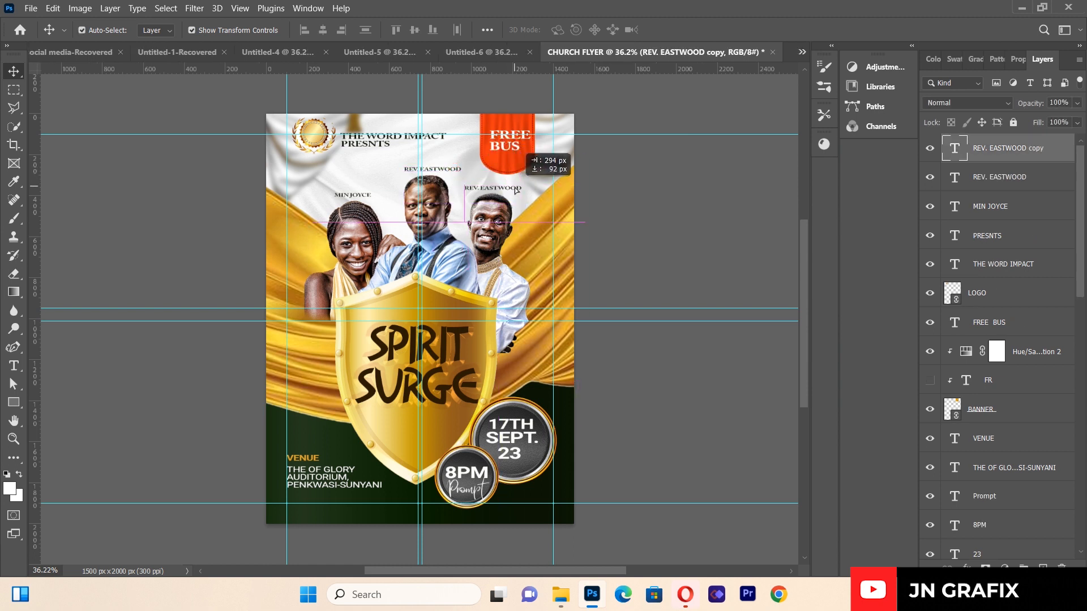
key(t)
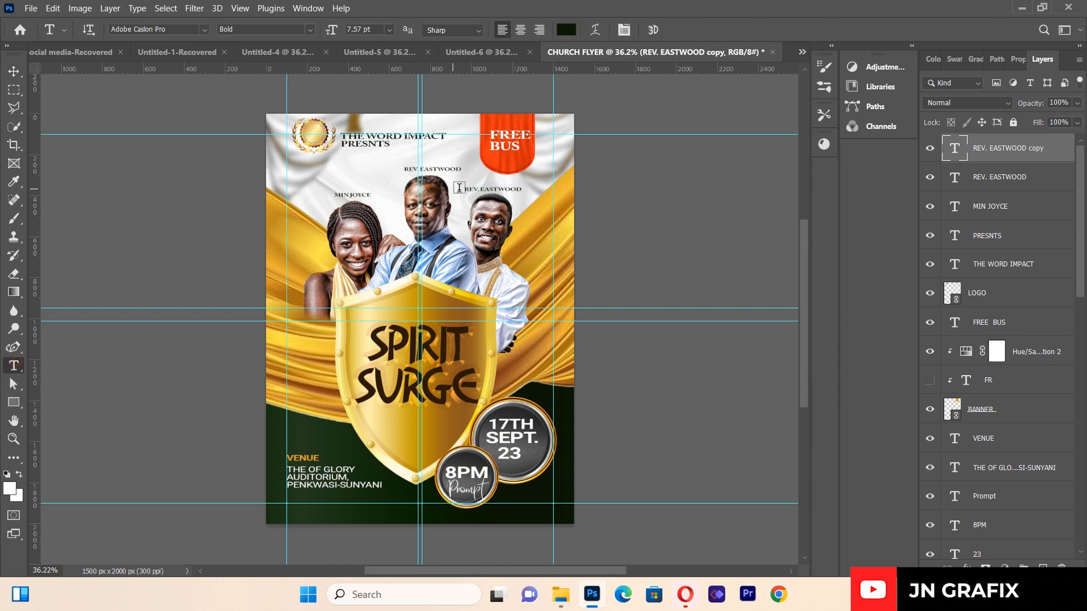
triple_click(475, 189)
key(BackSpace)
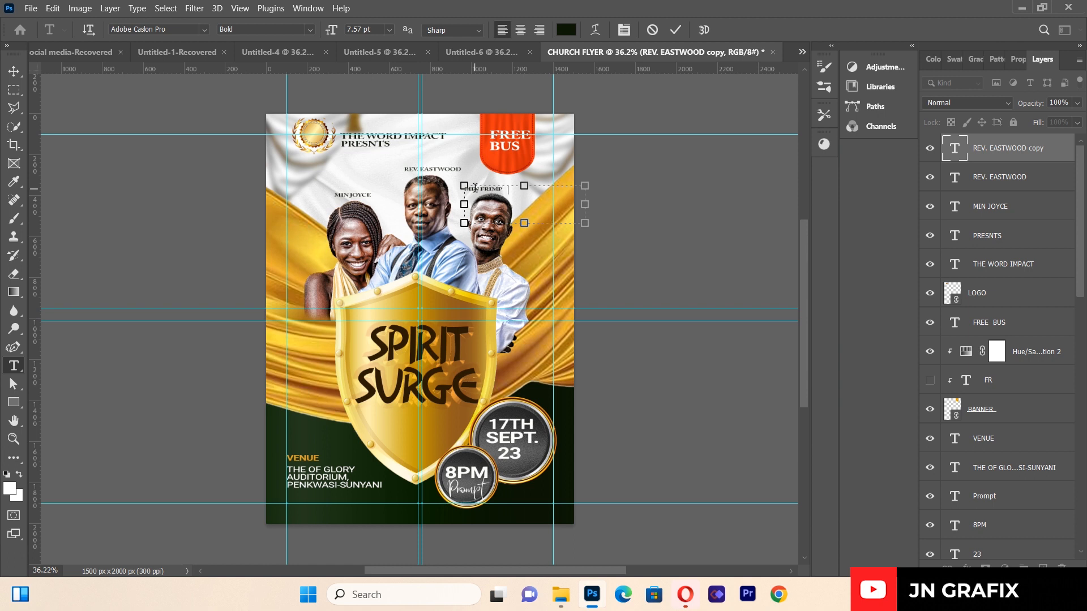
click(14, 70)
drag(469, 190, 471, 190)
click(718, 235)
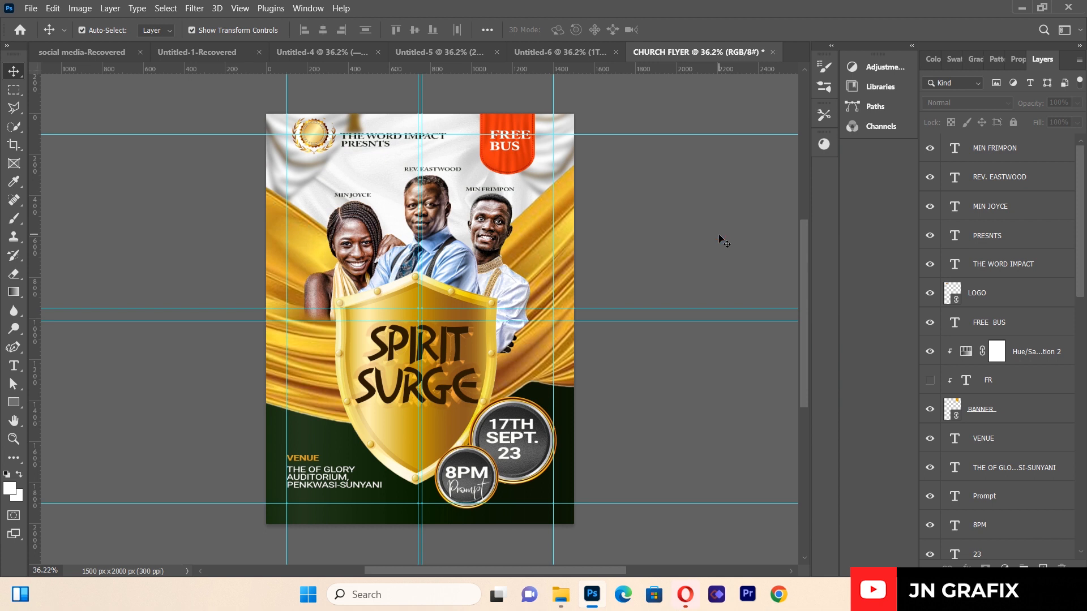
- Draw a white rectangle of about 660 by 117 px below the venue address, at X 100 px, Y 1842 px
click(15, 402)
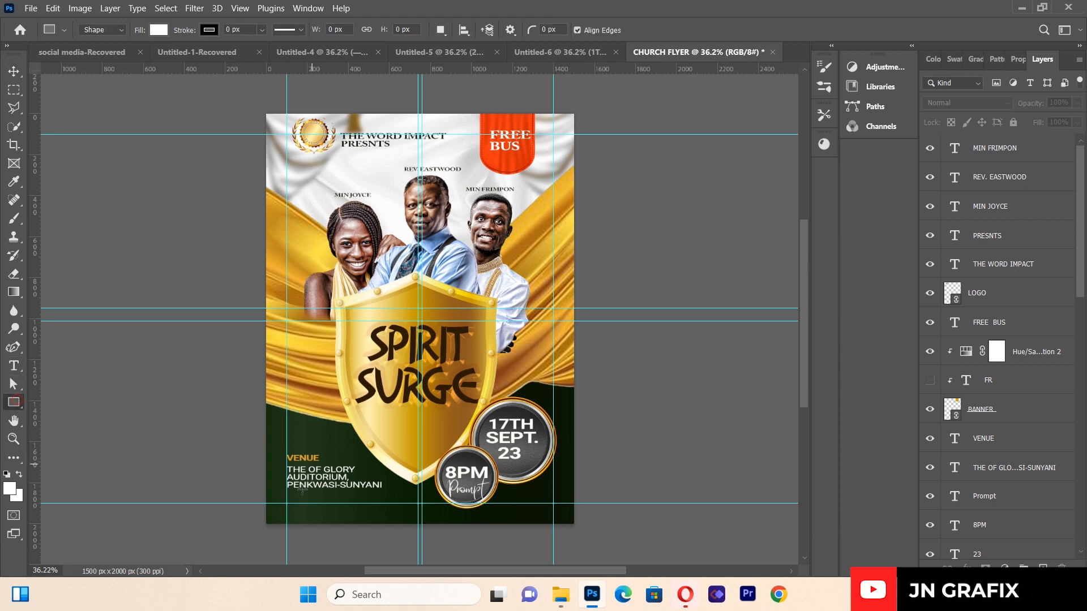
drag(287, 493, 422, 516)
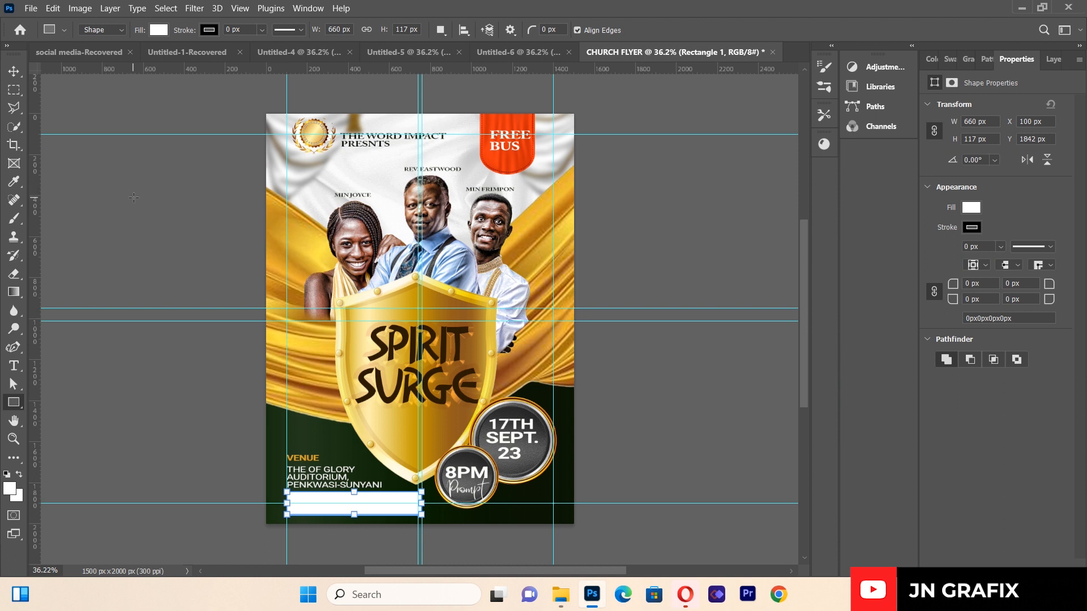
click(14, 70)
click(105, 295)
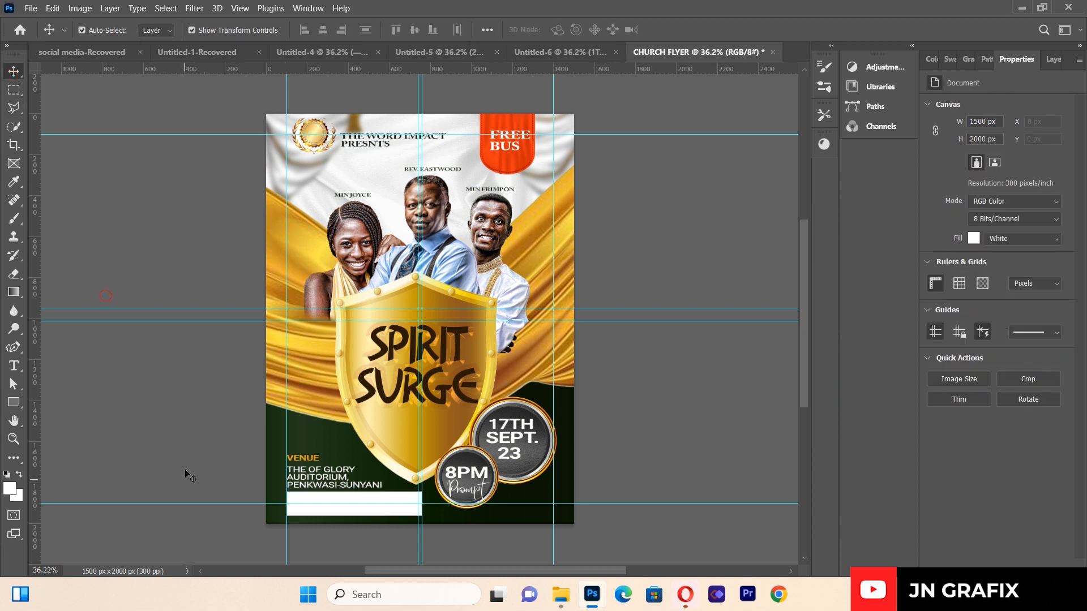
click(13, 366)
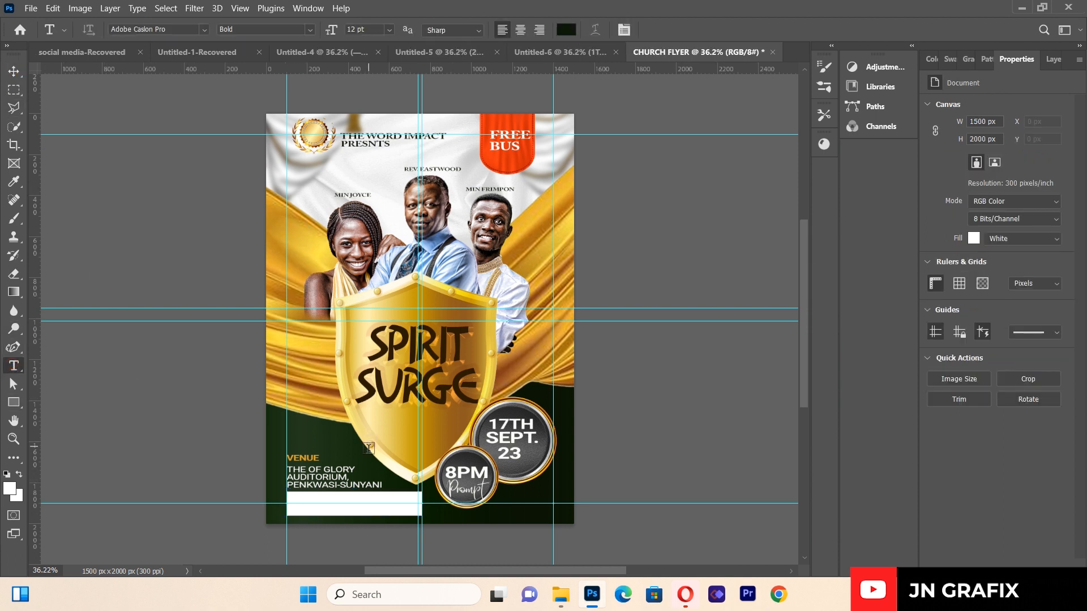
drag(305, 374, 505, 432)
key(BackSpace)
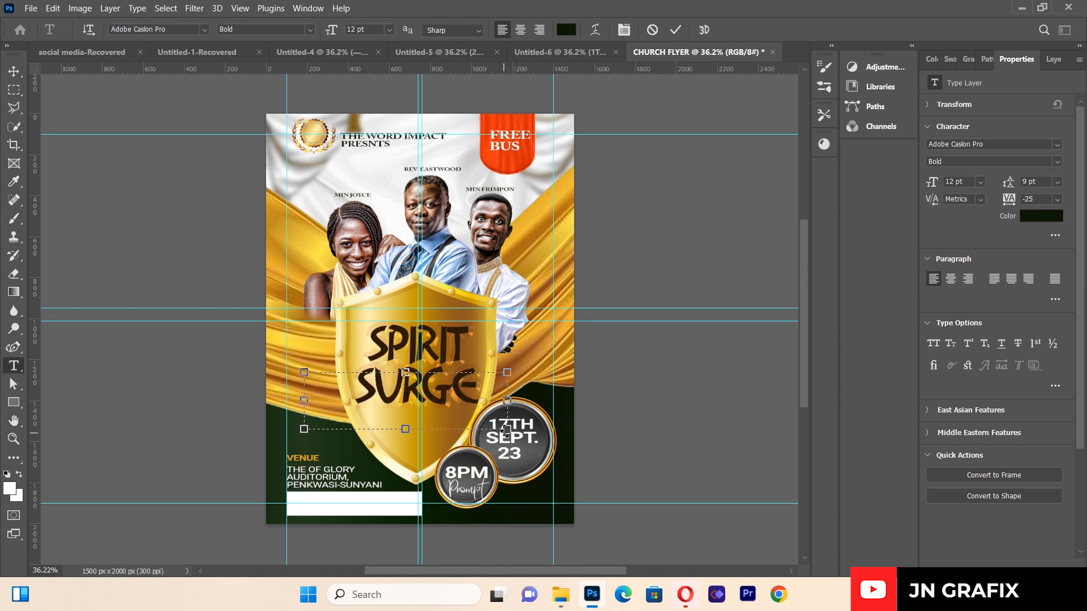
click(13, 71)
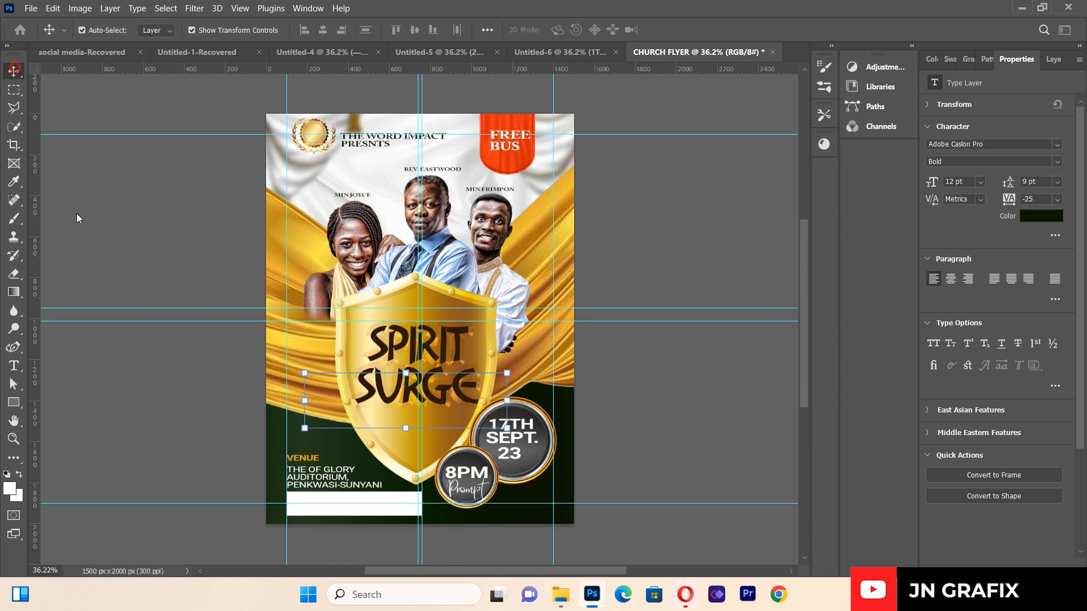
- Fill the rectangle below the venue address with the orange-red that matches the FREE BUS banner
click(299, 505)
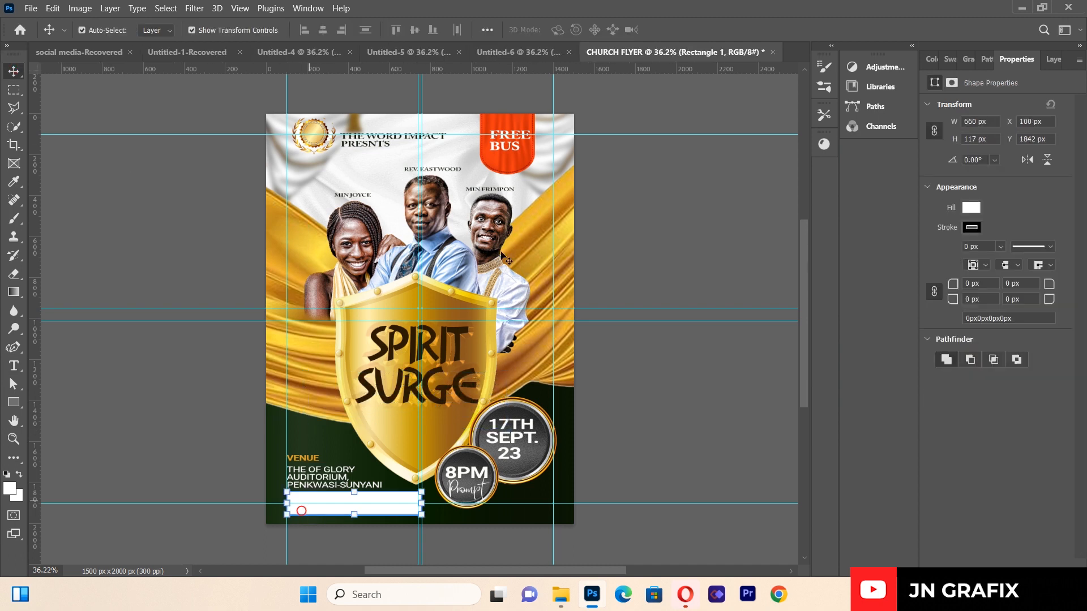
click(975, 207)
click(994, 285)
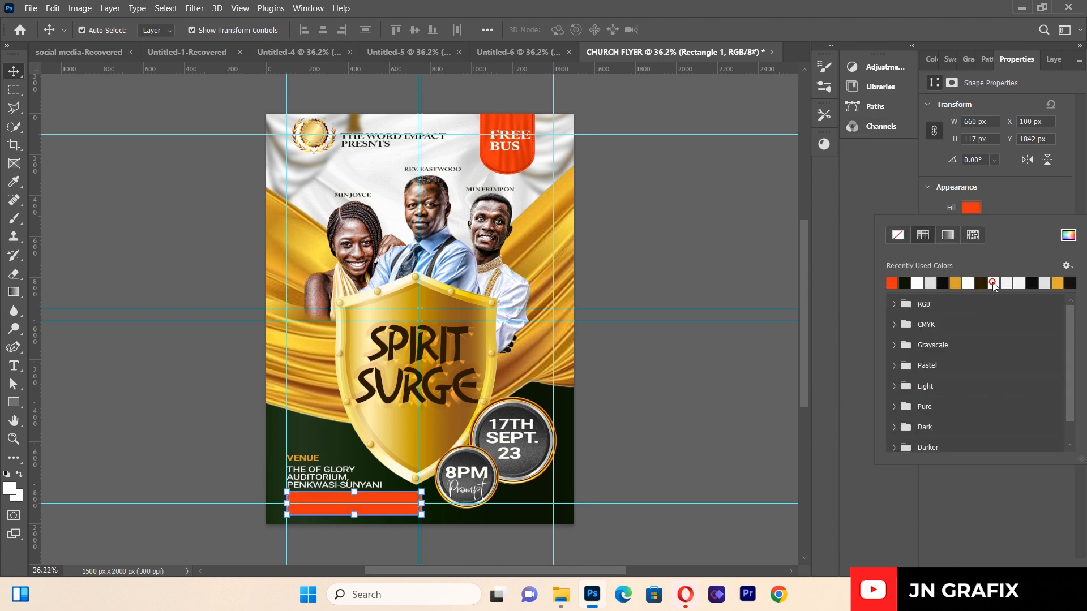
click(136, 241)
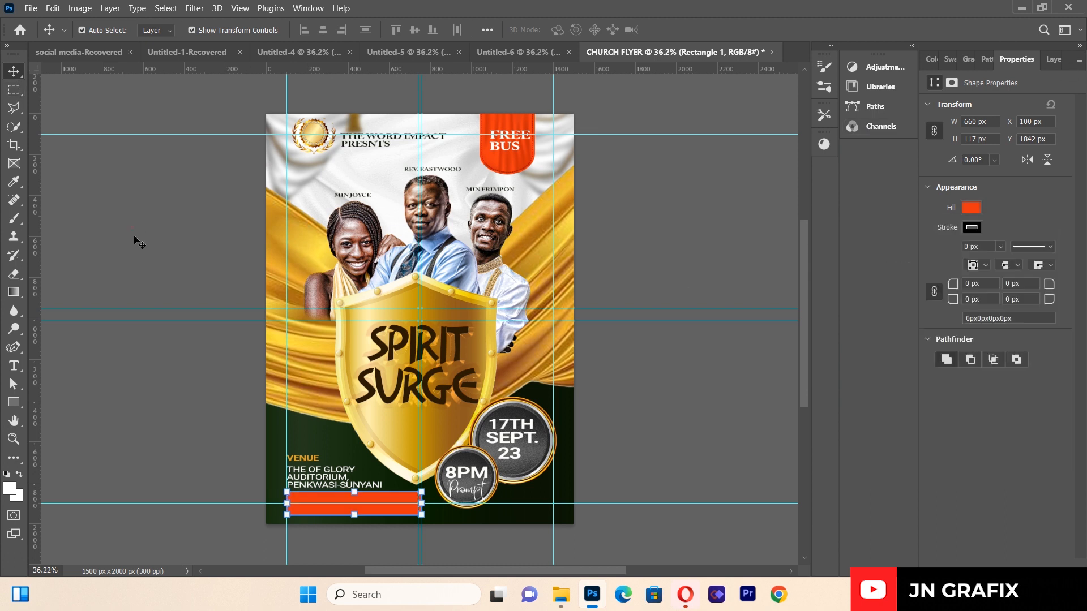
- Create a paragraph text box above the venue block with the contact phone numbers and try to color the text white
click(13, 369)
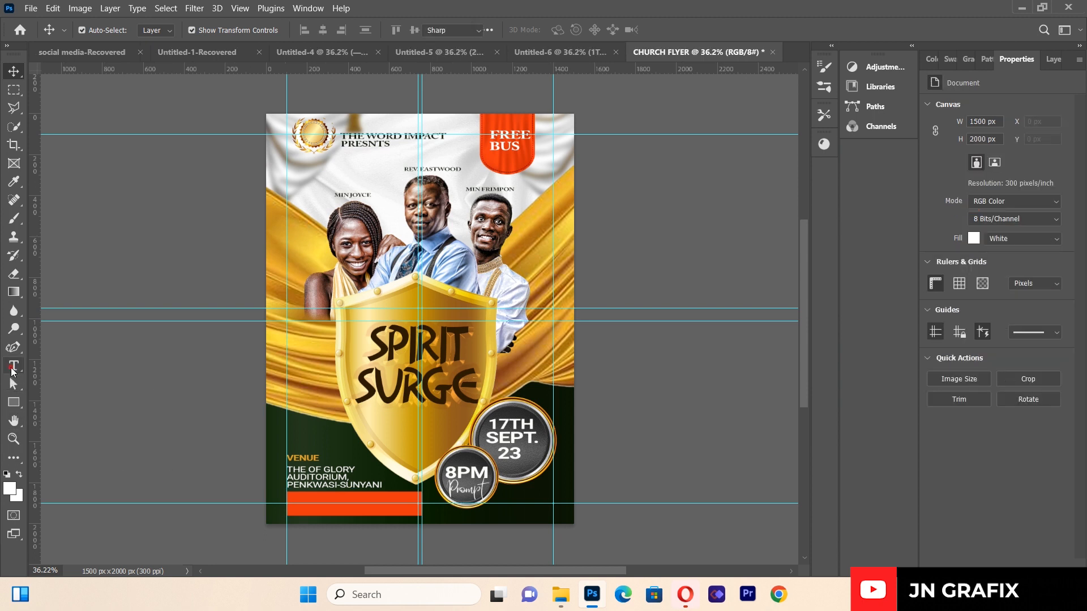
drag(288, 403, 603, 472)
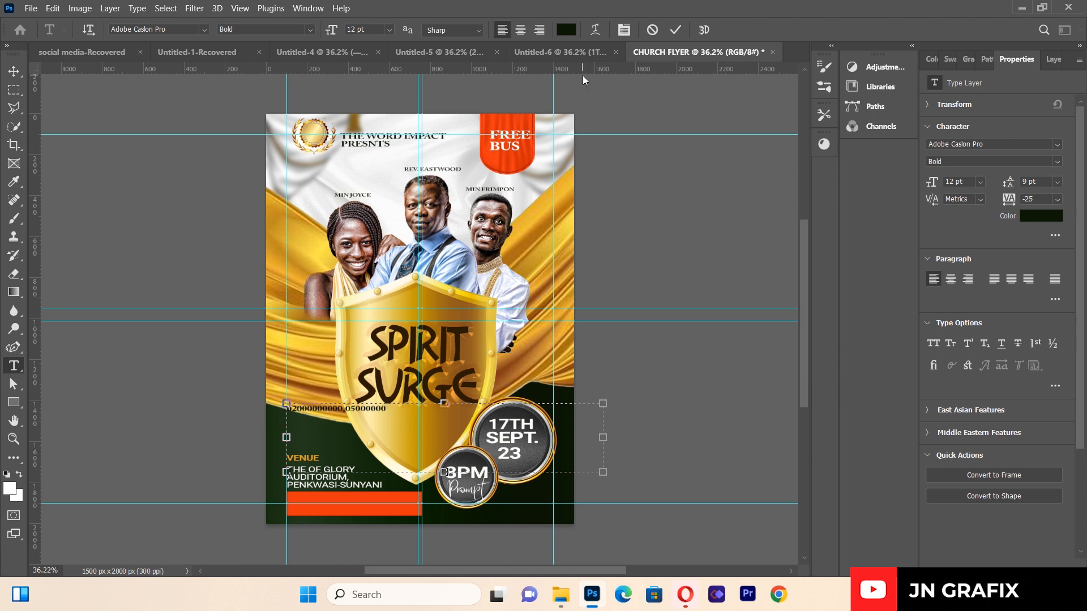
click(566, 30)
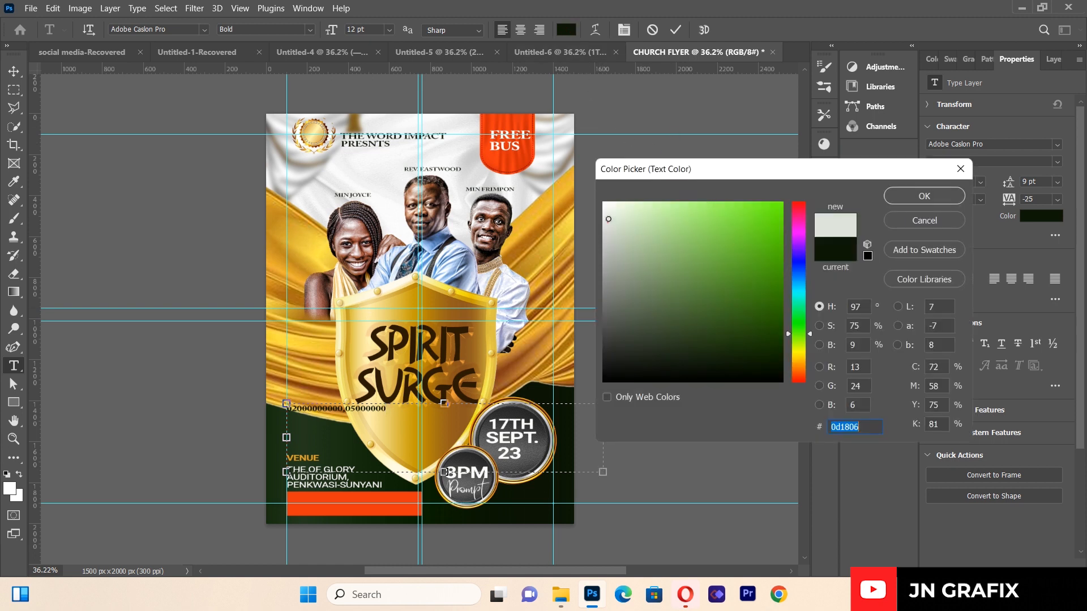
drag(608, 219, 603, 203)
click(924, 196)
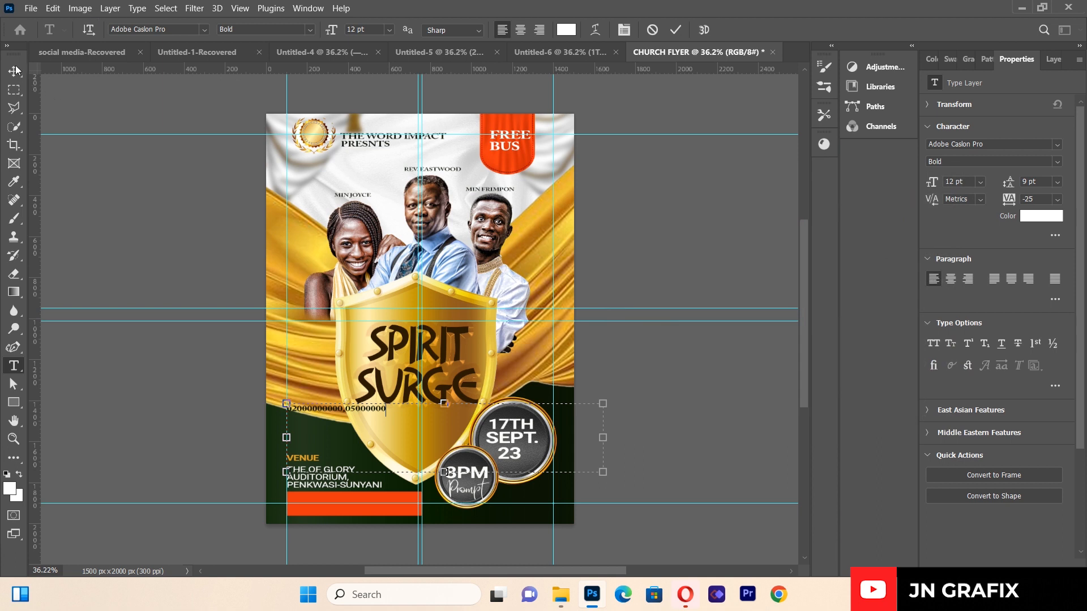
- Move the contact phone numbers down onto the orange-red rectangle below the venue address
click(15, 70)
drag(341, 420, 355, 506)
- Recolor the contact phone numbers on the orange-red bar to f0f0f0 and complete the second number
click(14, 366)
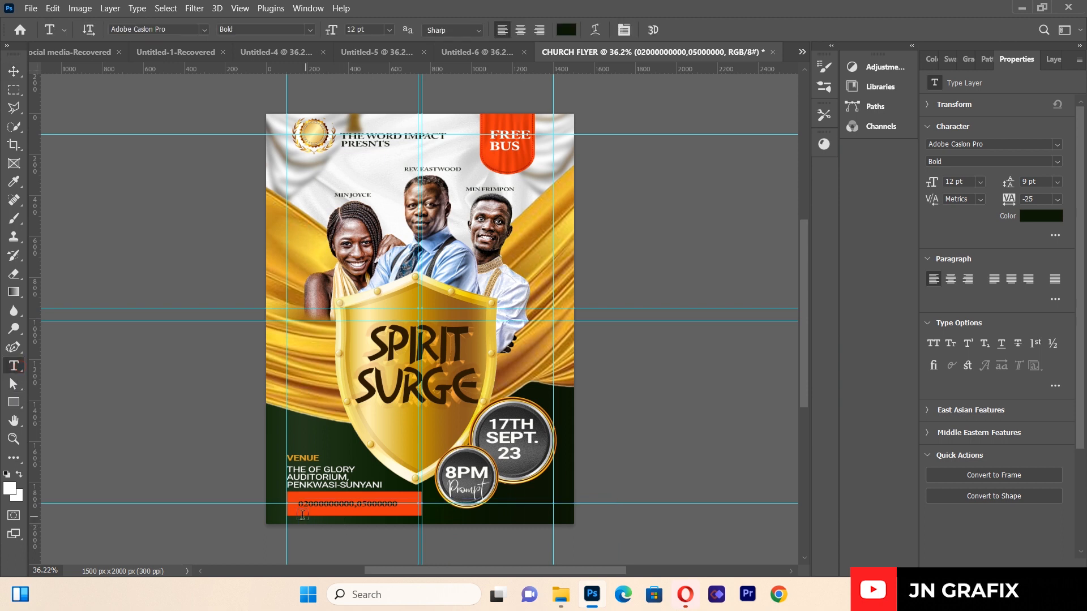
click(300, 502)
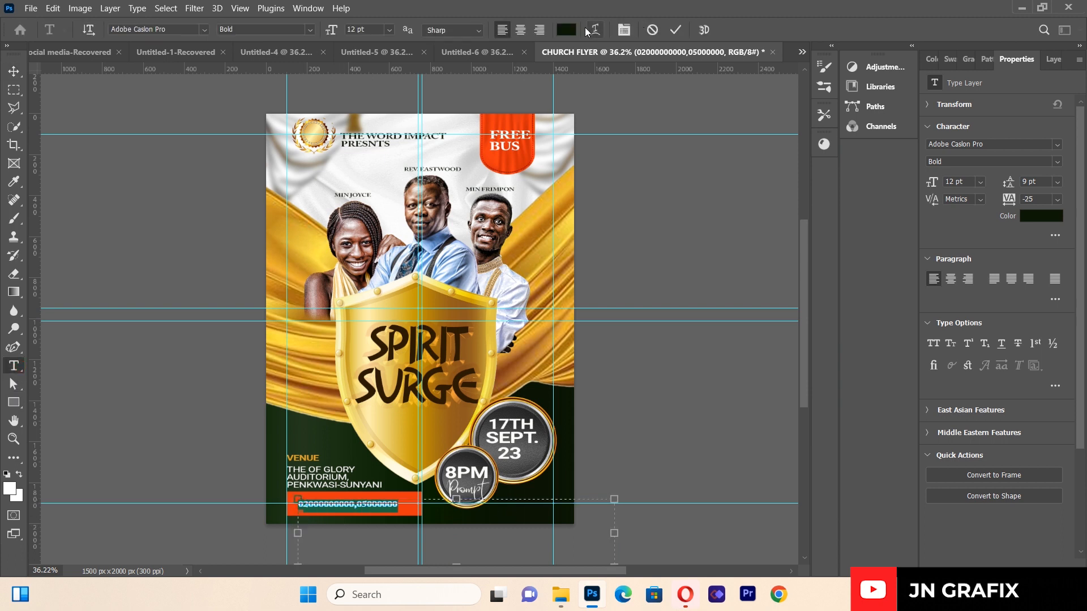
click(1040, 216)
text(f0f0f0)
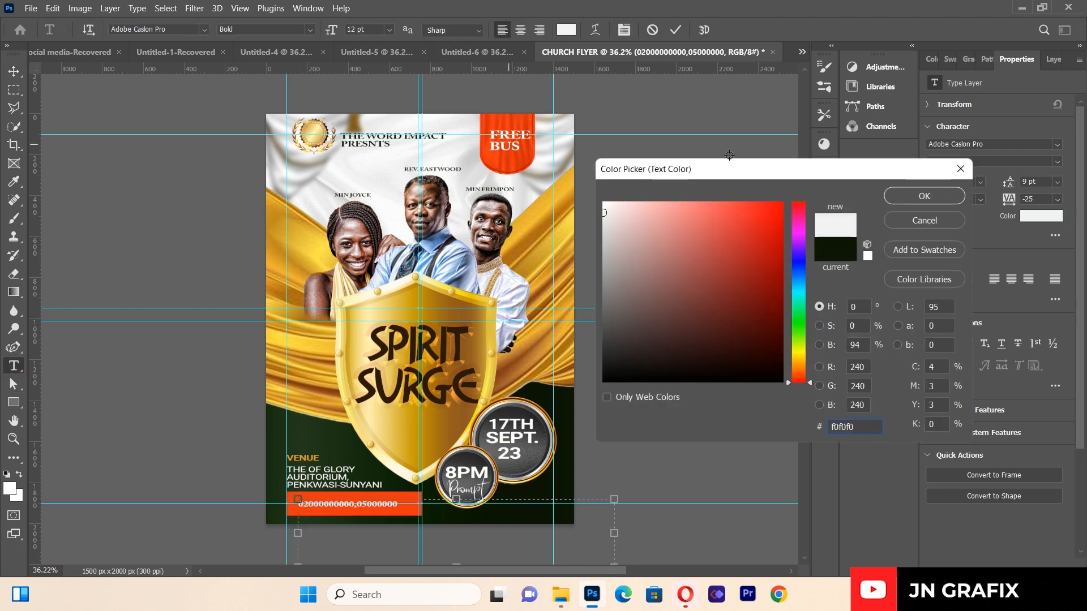
click(902, 197)
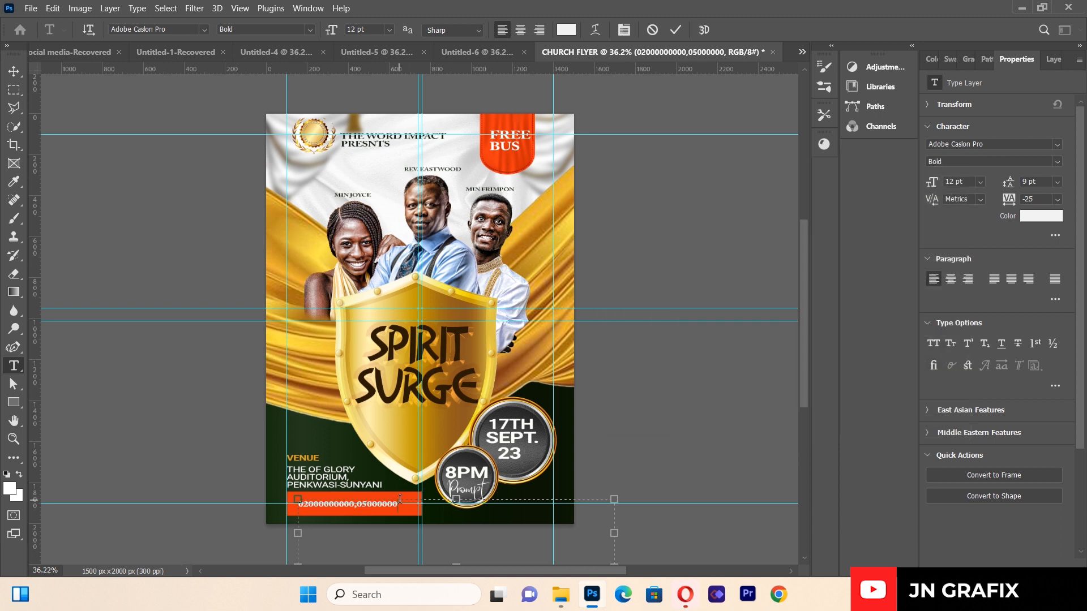
click(13, 71)
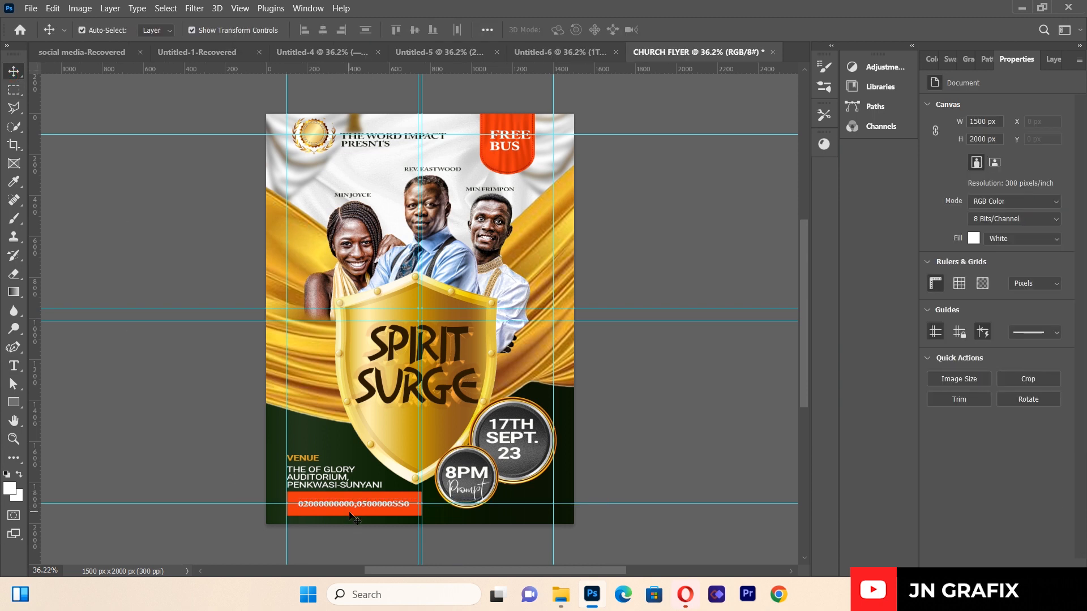
- Place the first orange light-flare JPG from the CHURCH folder into the flyer as a linked image
click(31, 8)
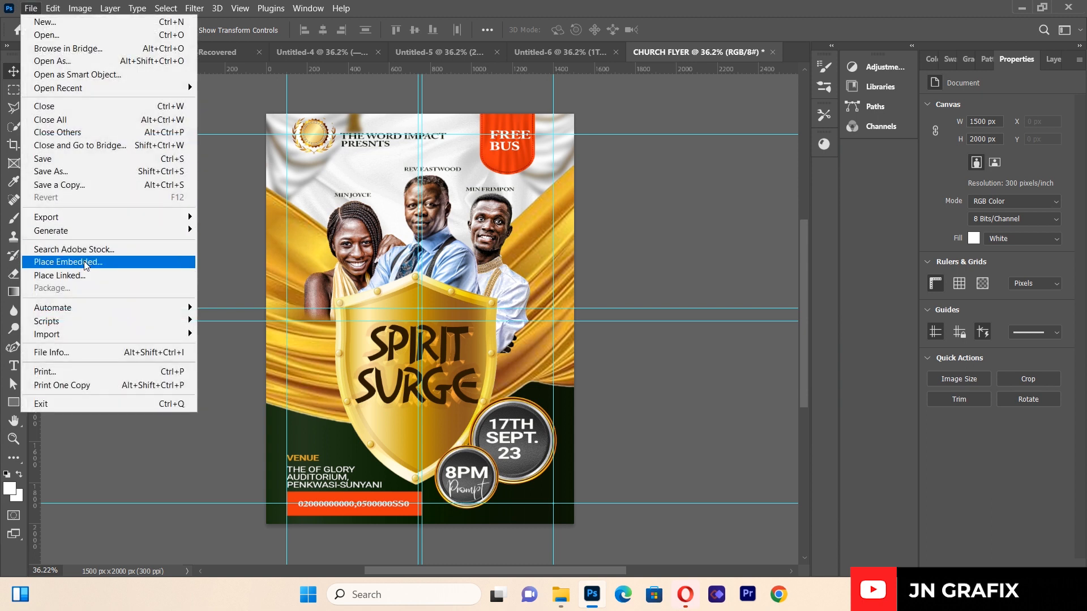
click(85, 275)
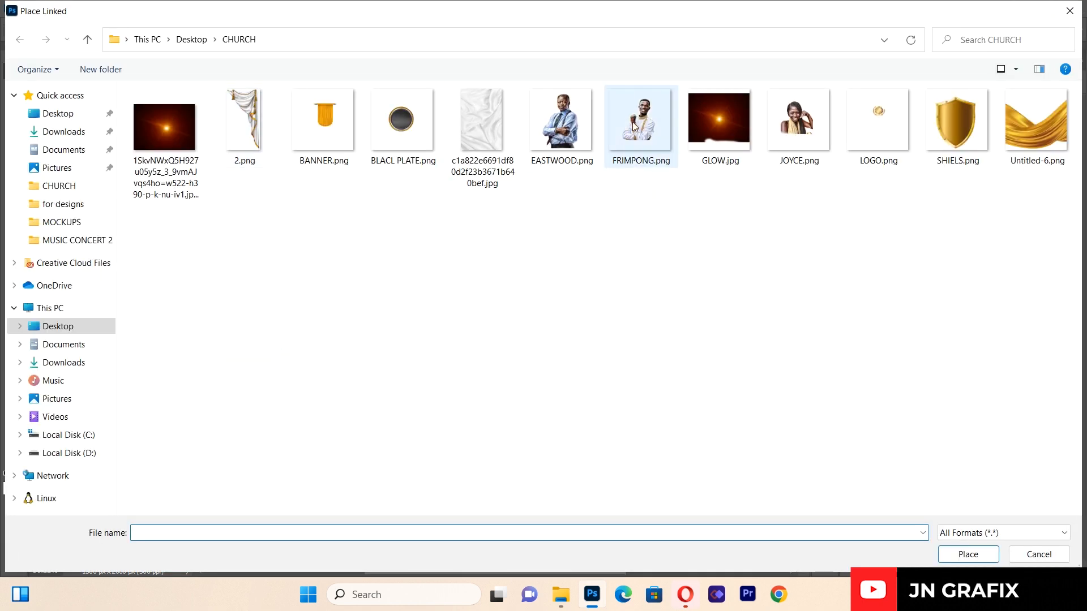
double_click(186, 126)
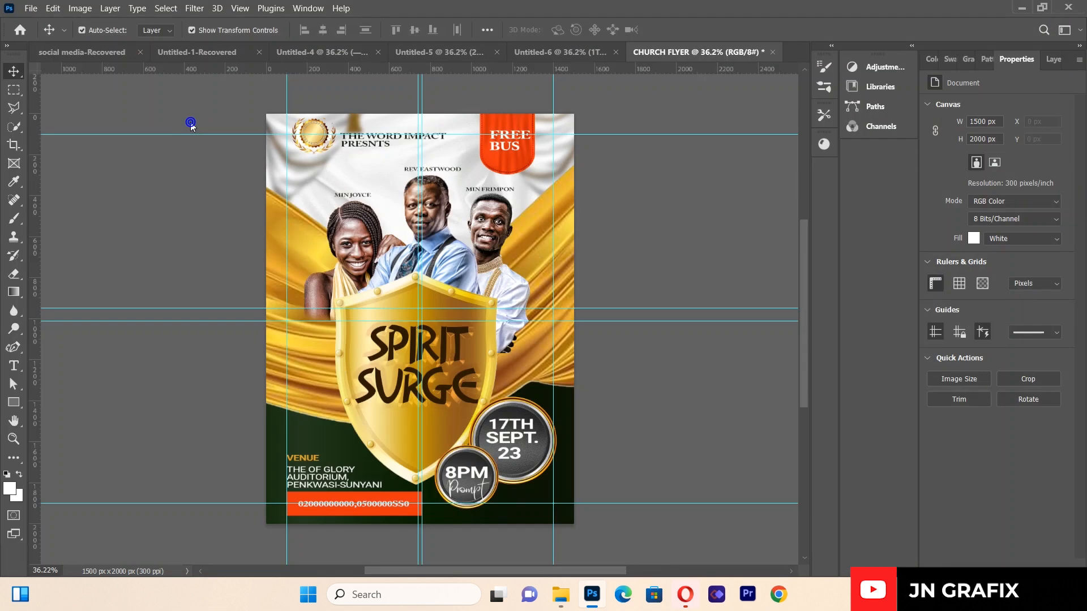
click(18, 74)
click(1060, 62)
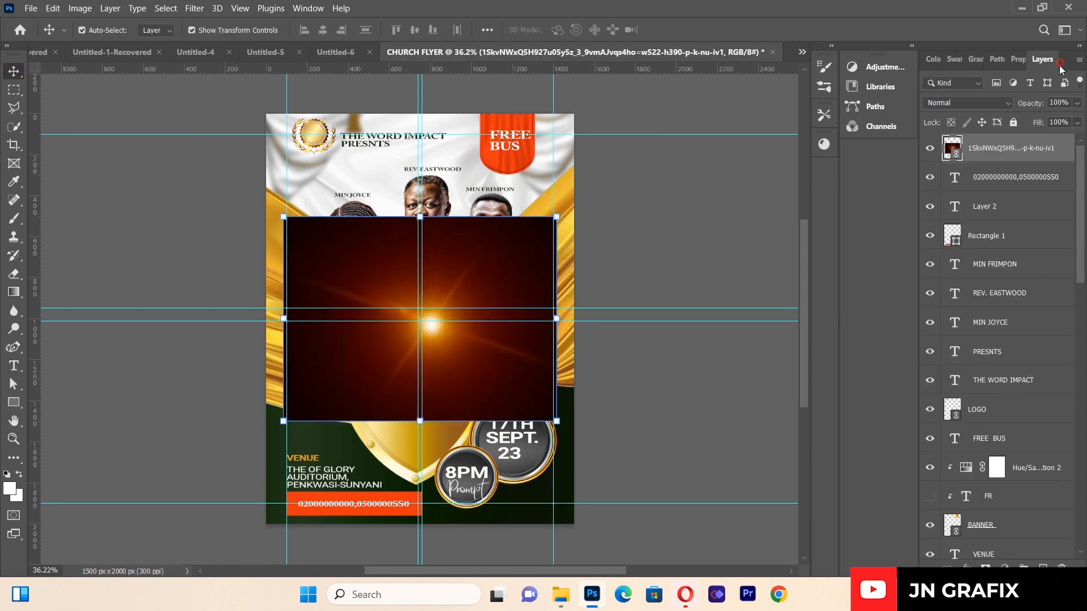
- Set the flare layer's blend mode to Screen and move its glow onto the shield's upper tip
click(940, 103)
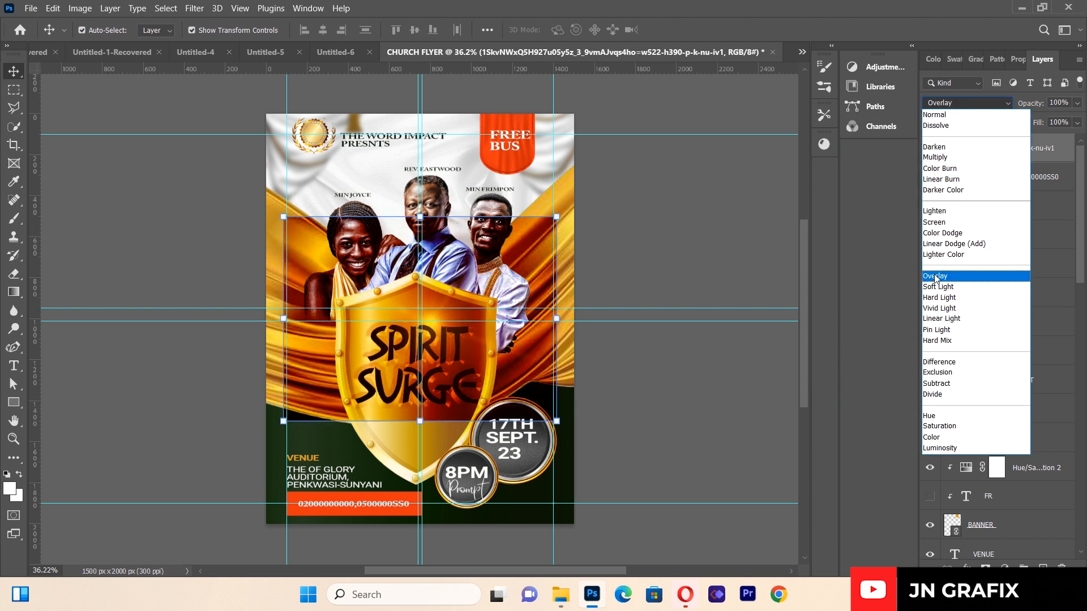
click(936, 223)
drag(437, 319, 419, 276)
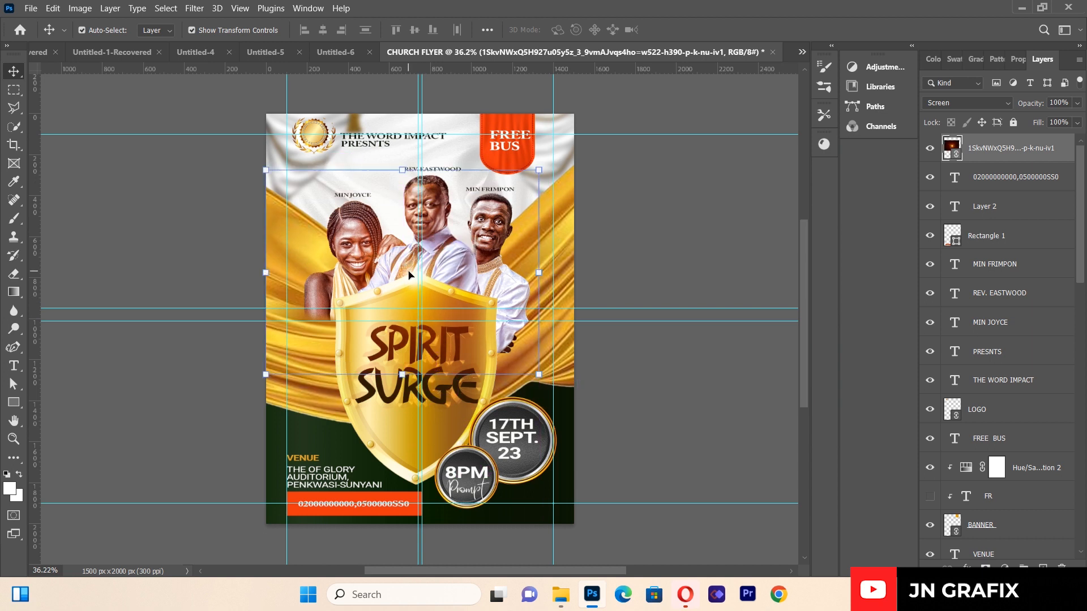
- Duplicate the flare twice, keeping one copy over the shield's upper tip and moving the other down to its lower tip
key(ctrl+j)
drag(409, 272, 409, 275)
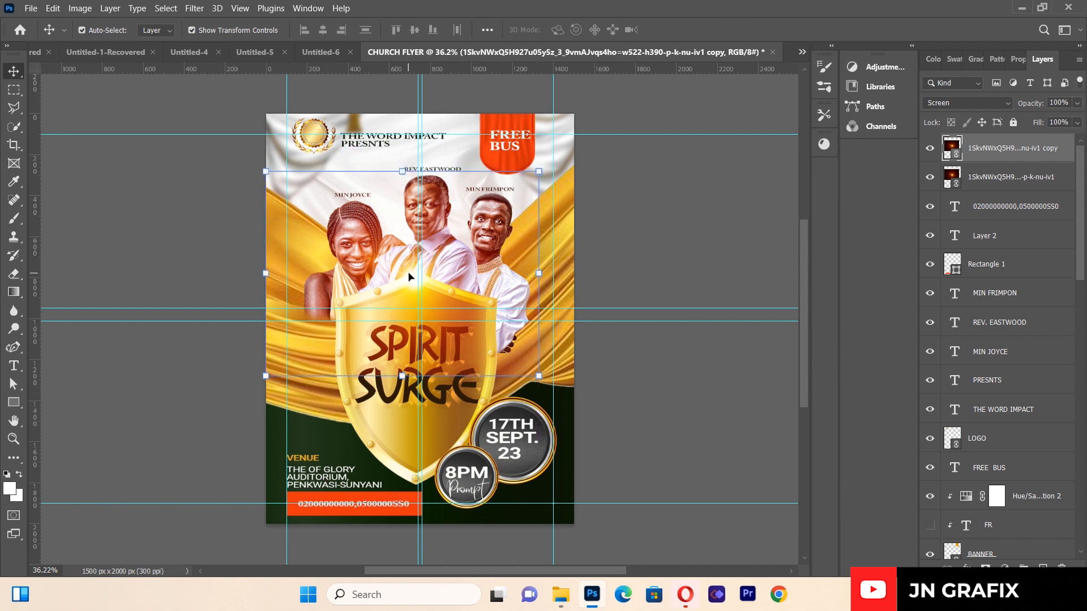
key(ctrl+j)
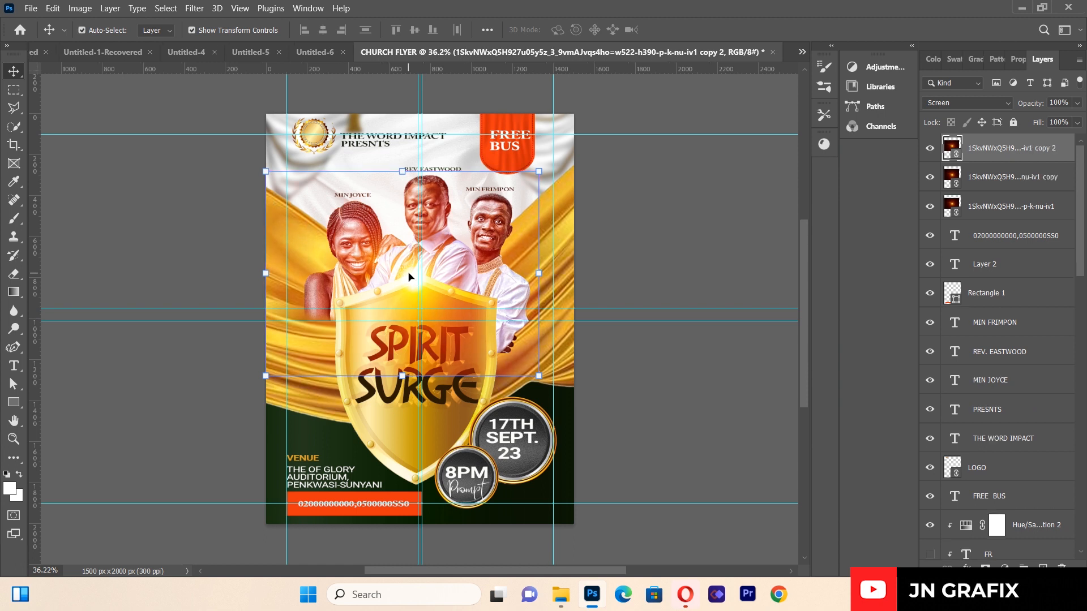
drag(409, 275, 415, 460)
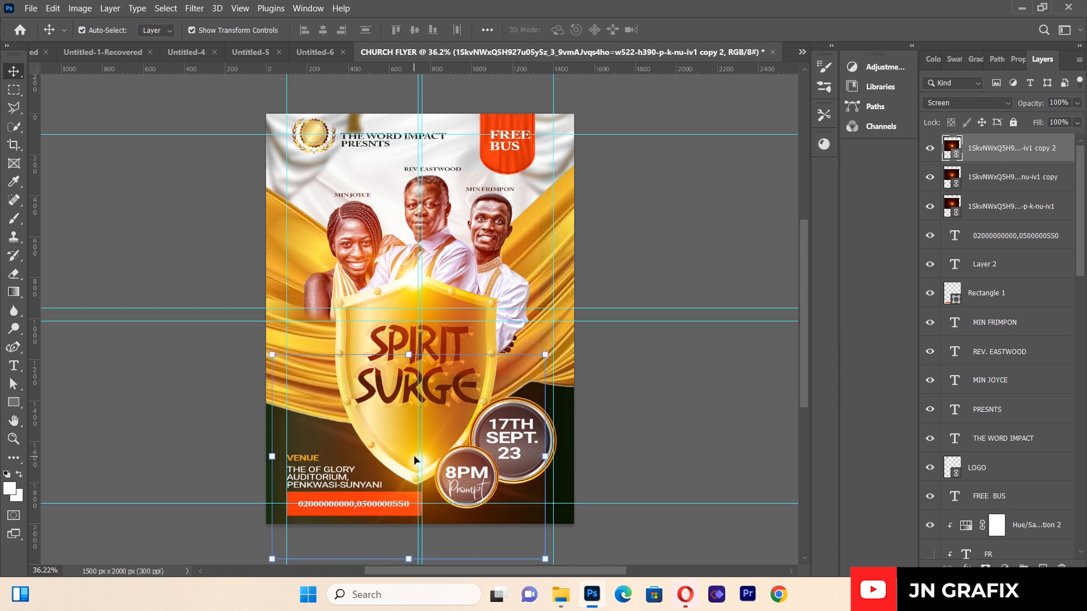
- Rasterize the flare copy at the shield's lower tip so that it can be erased
click(165, 381)
click(390, 436)
click(14, 273)
click(352, 381)
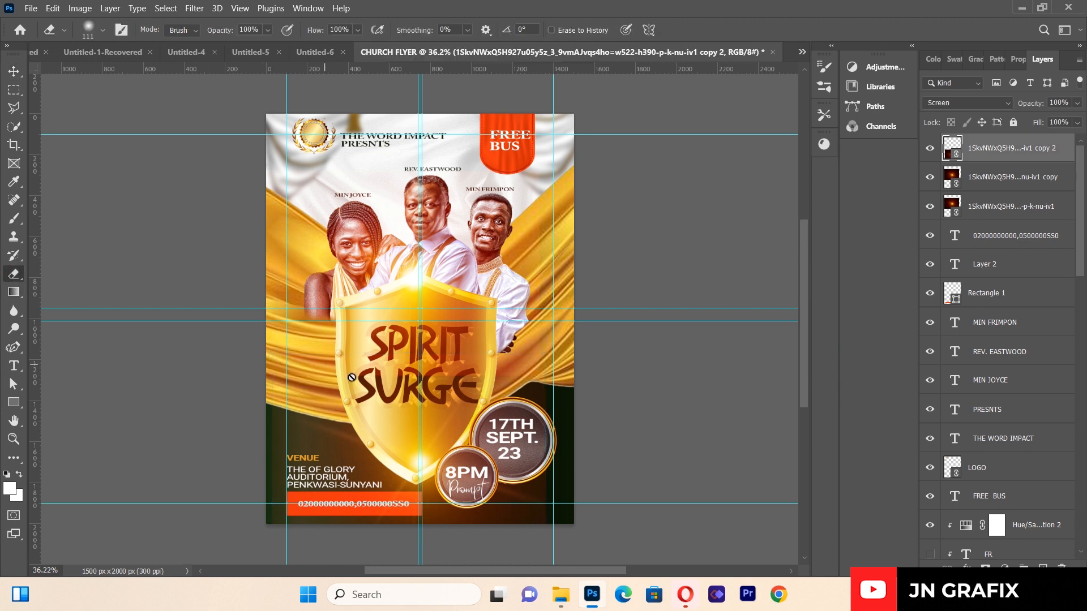
click(513, 233)
- Erase the hard outer edges of the lower flare copy with a soft 511 px eraser at 0% hardness
click(103, 30)
drag(144, 75, 161, 74)
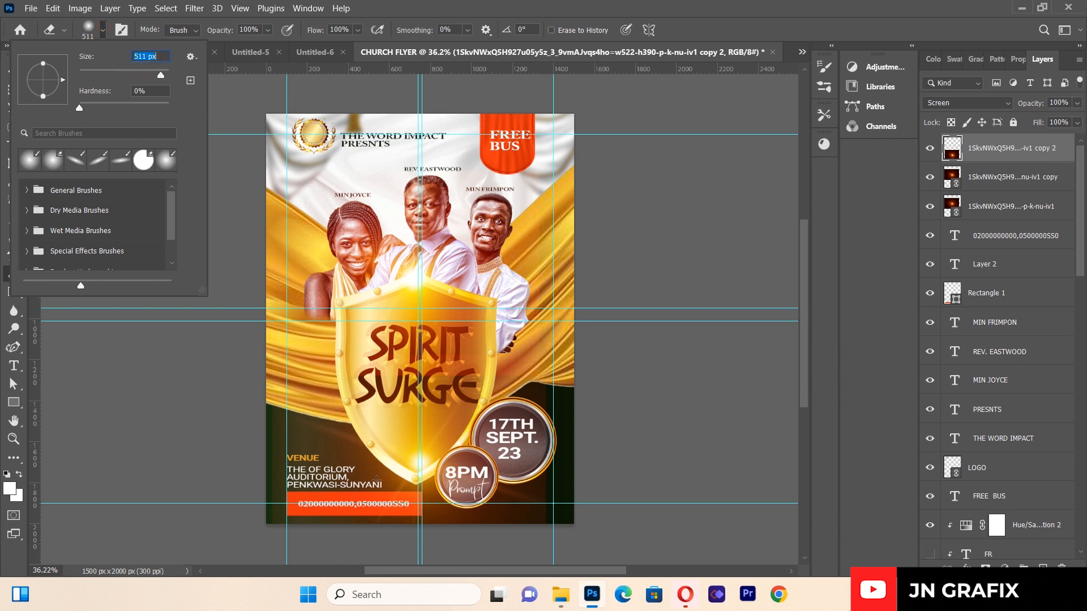
mouse_move(264, 390)
mouse_down()
mouse_move(280, 502)
mouse_move(305, 525)
mouse_move(453, 583)
mouse_move(508, 592)
mouse_up()
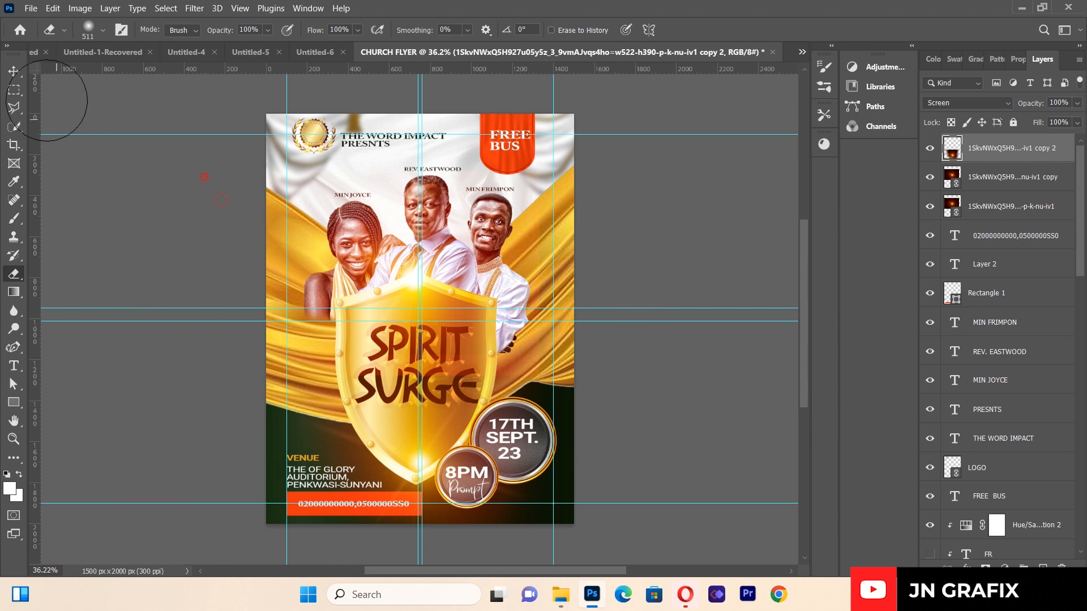
click(13, 71)
click(83, 189)
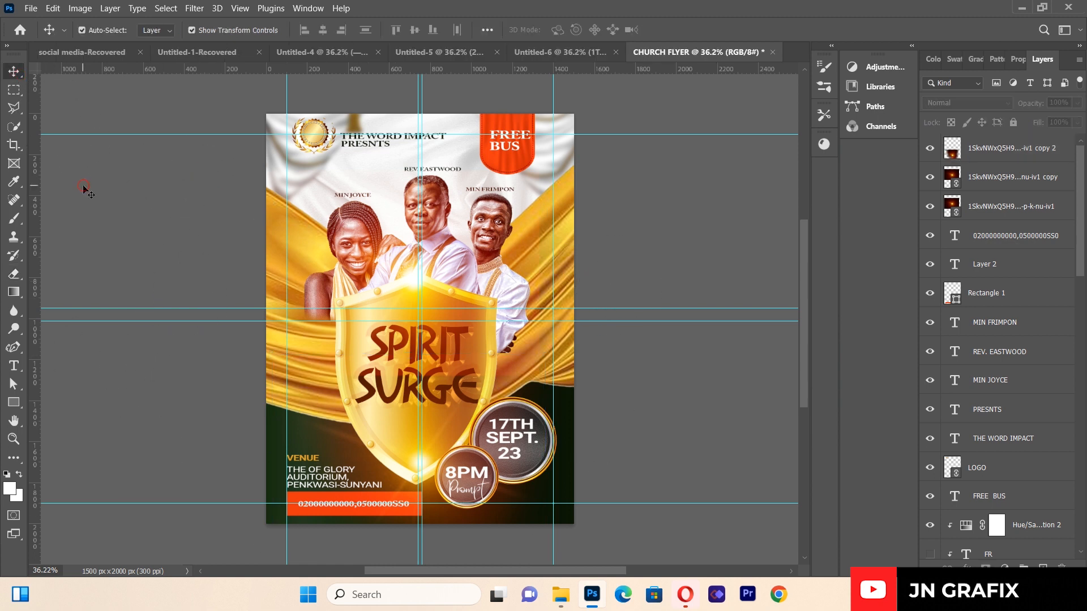